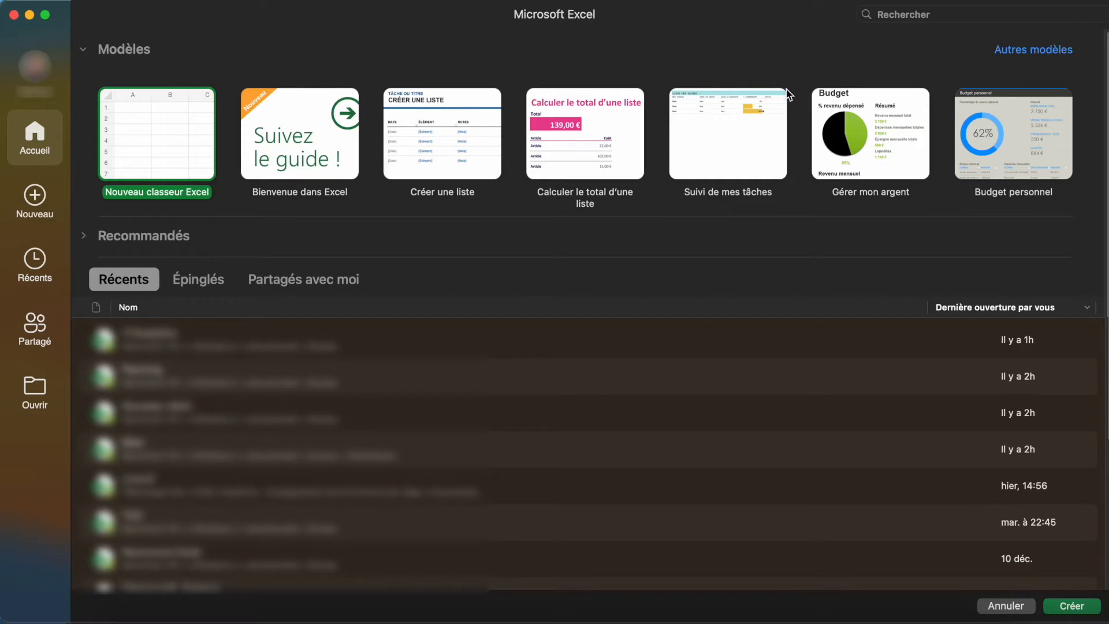
# Open the full collection of workbook templates and search it for "budget"
pyautogui.click(888, 145)
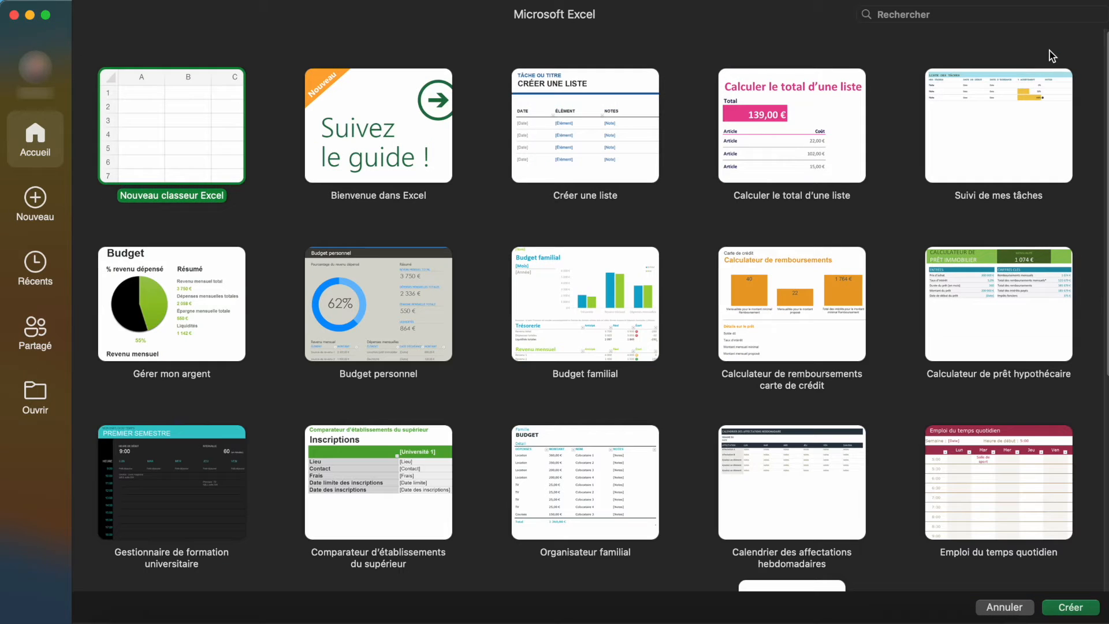
pyautogui.click(997, 12)
pyautogui.write('budget')
pyautogui.press('Return')
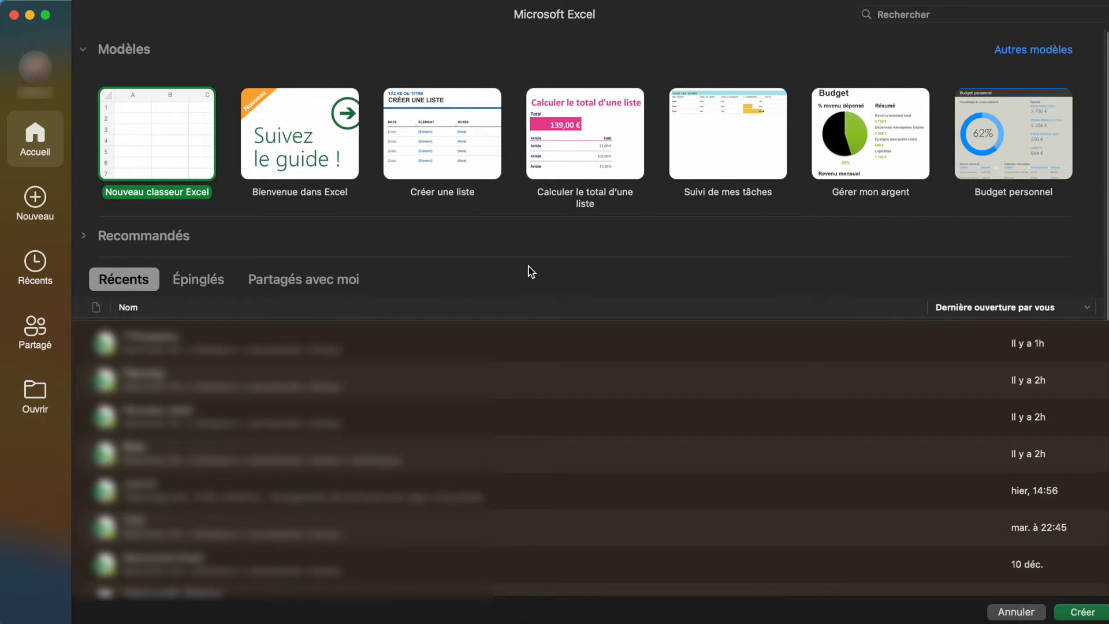
# Create a new blank workbook and add a second worksheet to it
pyautogui.click(185, 149)
pyautogui.doubleClick(185, 149)
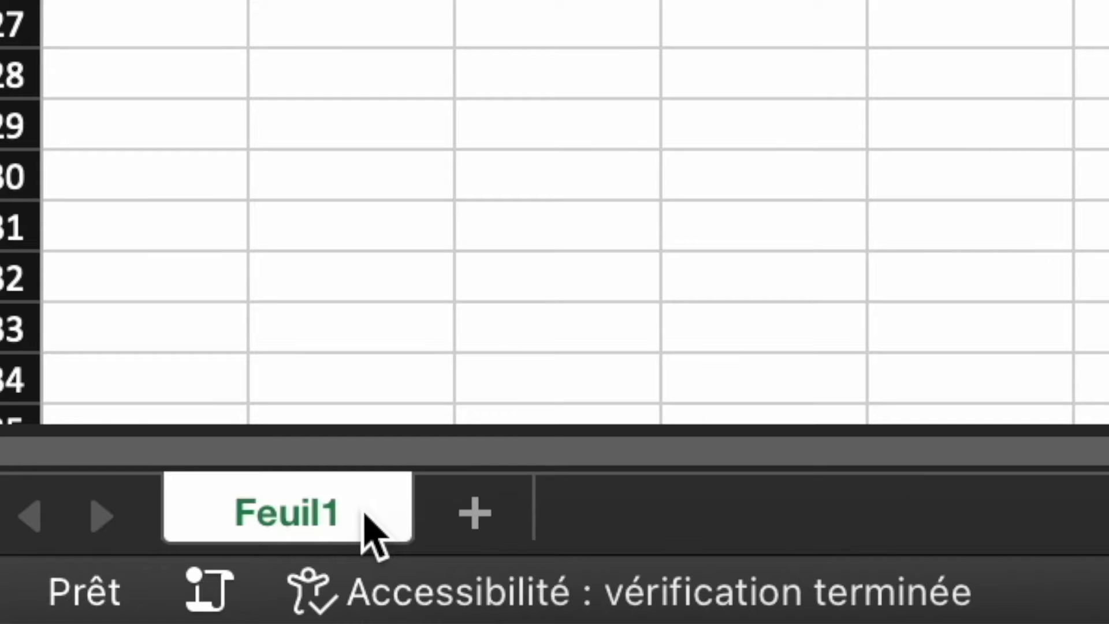
pyautogui.click(474, 509)
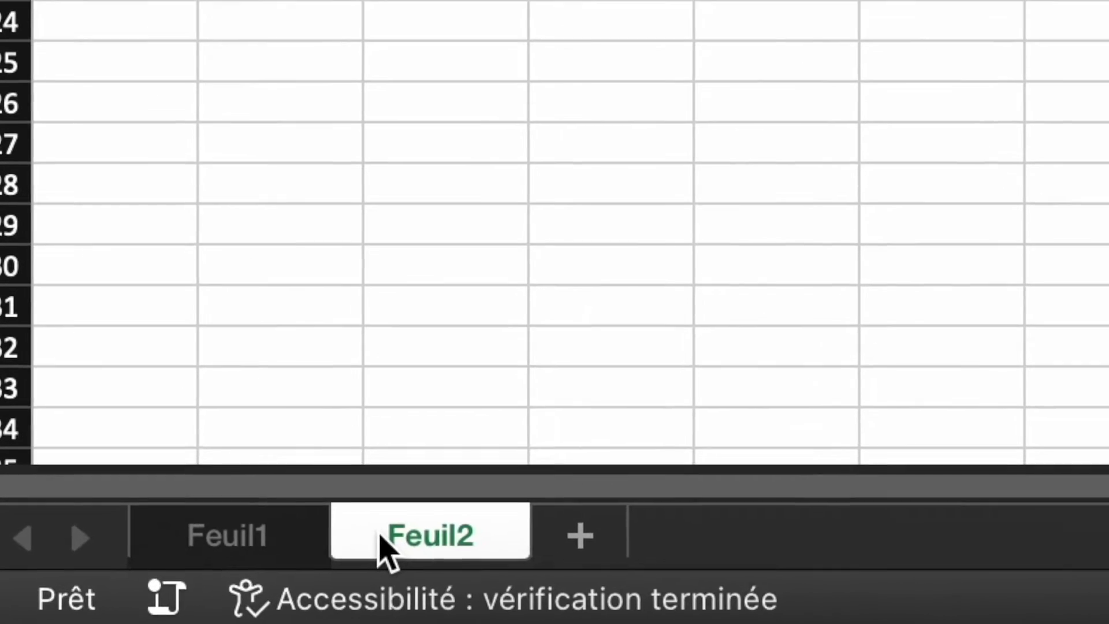
# Rename the first worksheet, Feuil1, as "Feuille 1"
pyautogui.rightClick(413, 528)
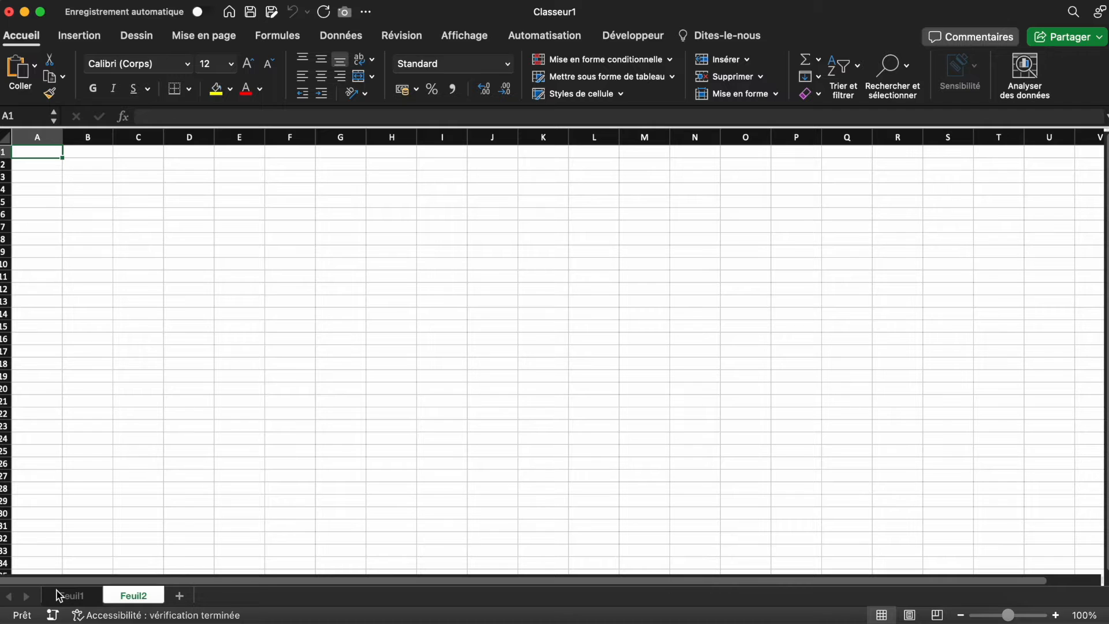
pyautogui.rightClick(59, 595)
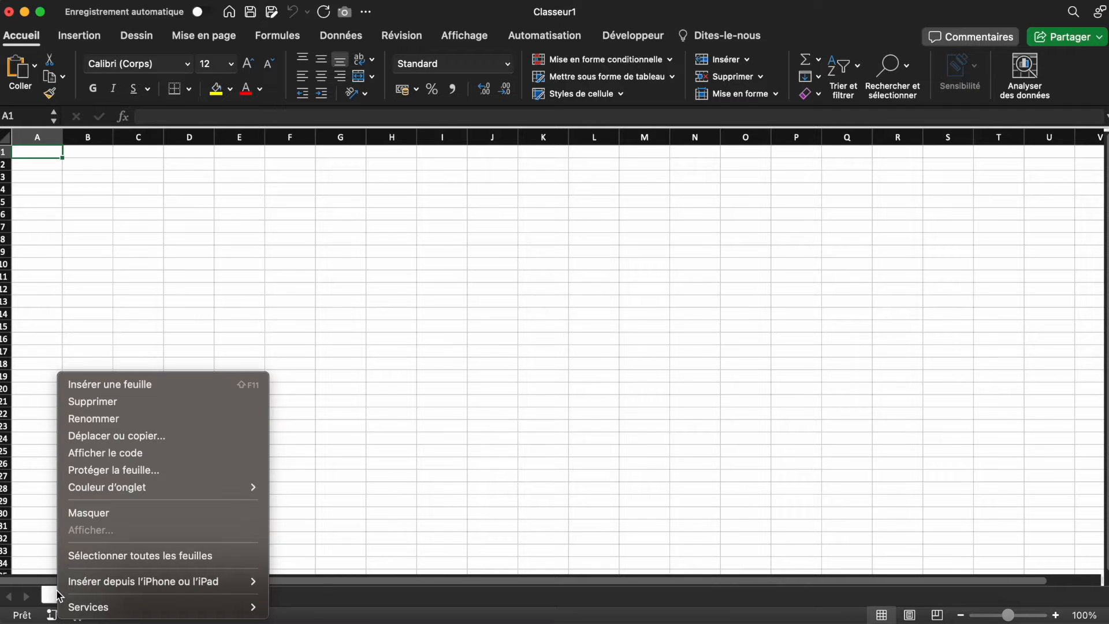
pyautogui.click(168, 418)
pyautogui.write('Feuille 1')
pyautogui.press('Return')
# Rename the second worksheet, Feuil2, as "Feuille 2"
pyautogui.rightClick(134, 596)
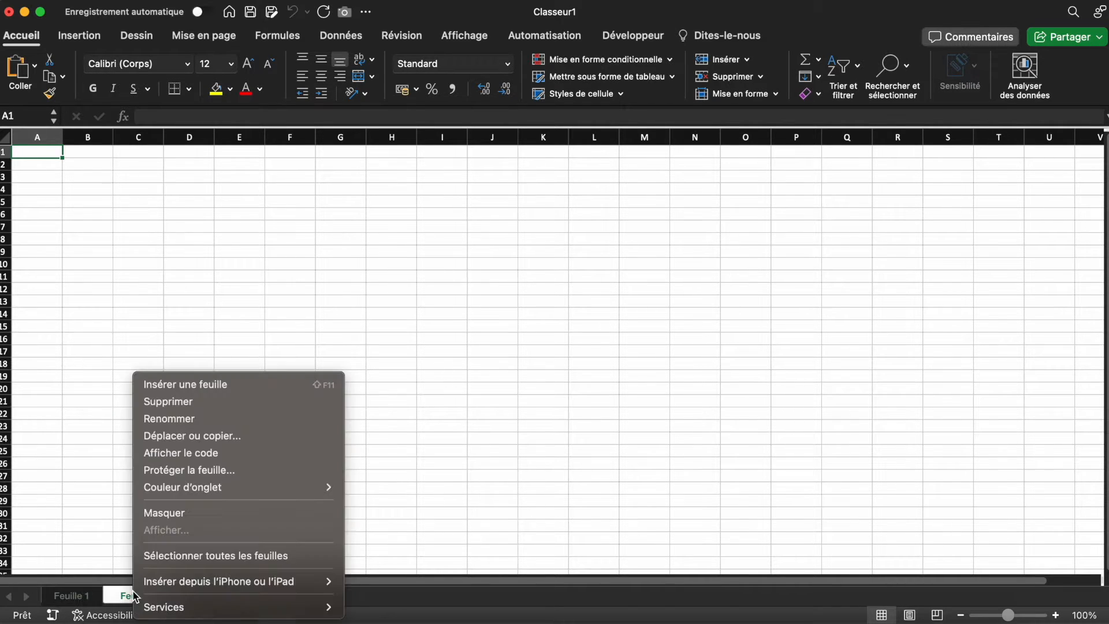
pyautogui.click(224, 419)
pyautogui.write('Feuille 2')
pyautogui.press('Return')
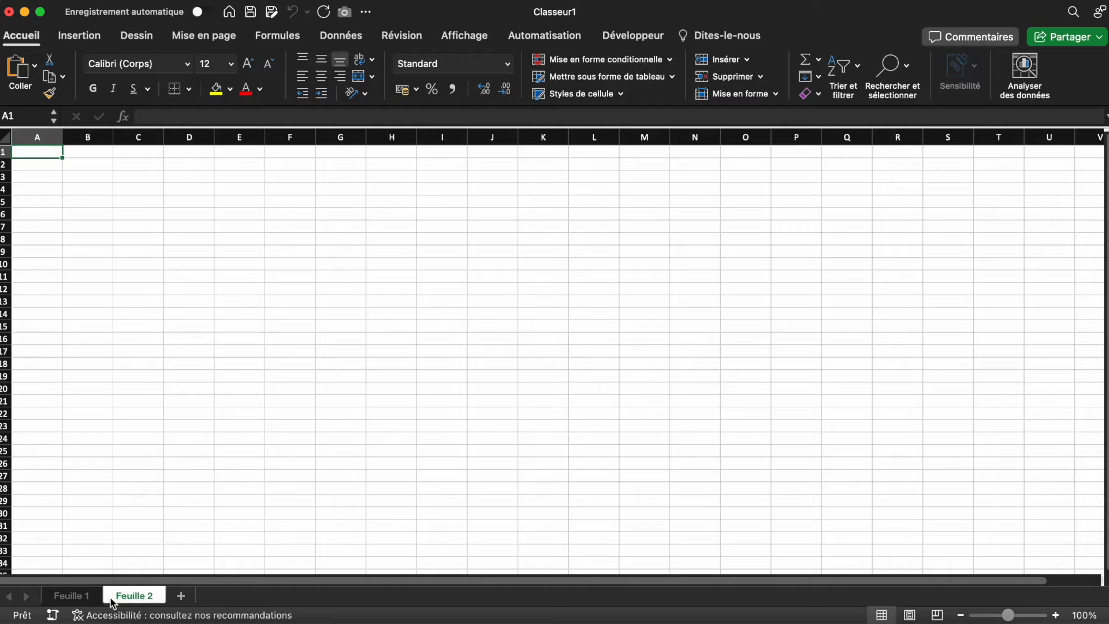
# Hide the Feuille 2 worksheet and unhide it again
pyautogui.rightClick(139, 601)
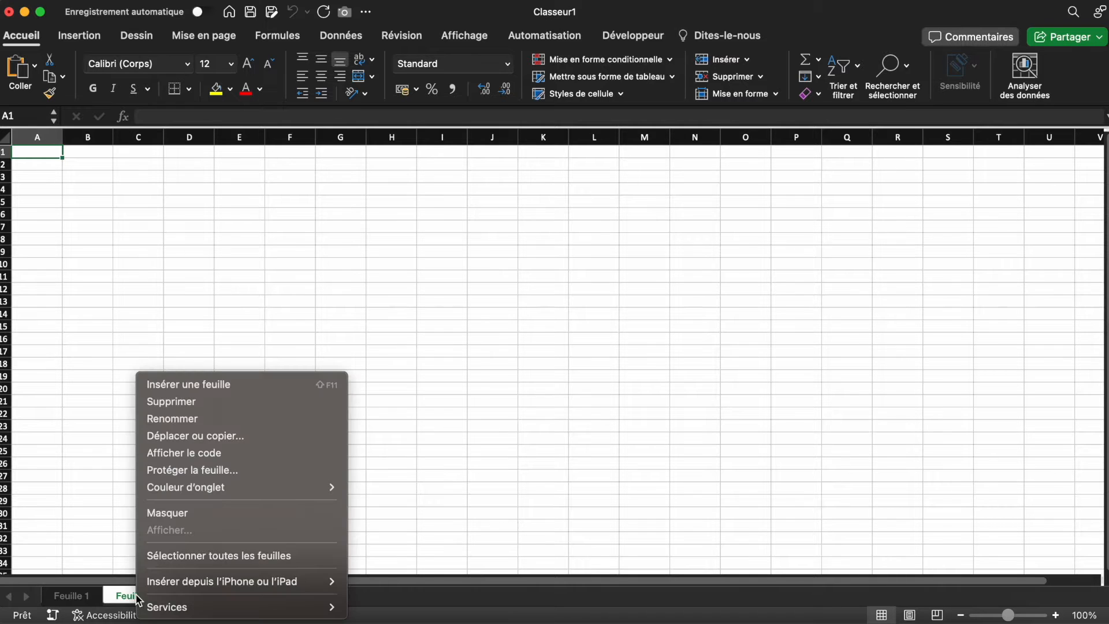
pyautogui.click(202, 512)
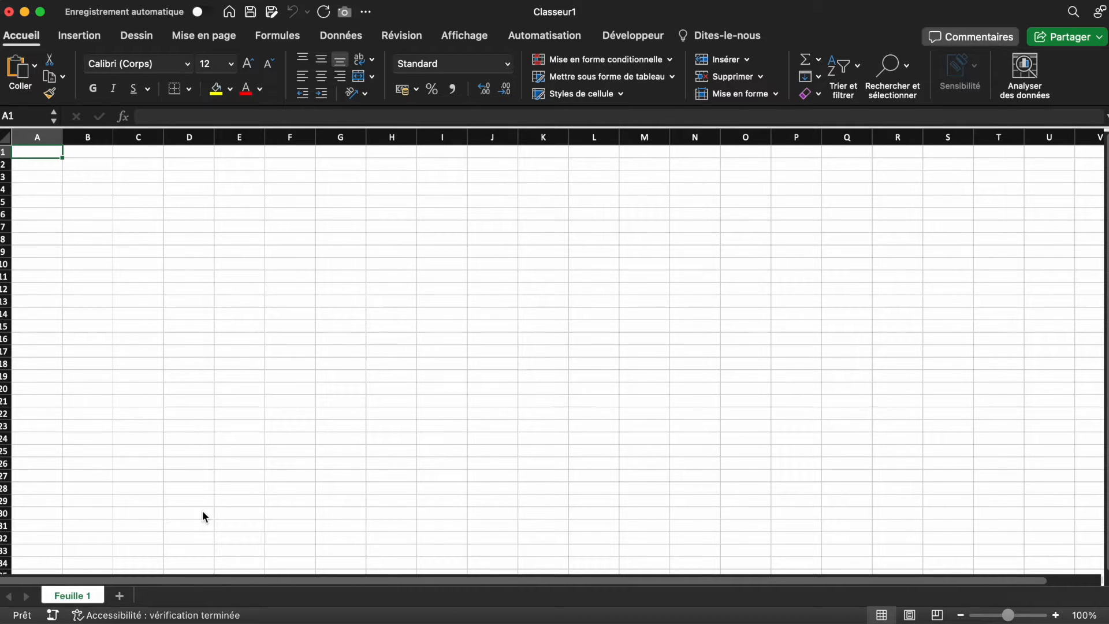
pyautogui.rightClick(75, 599)
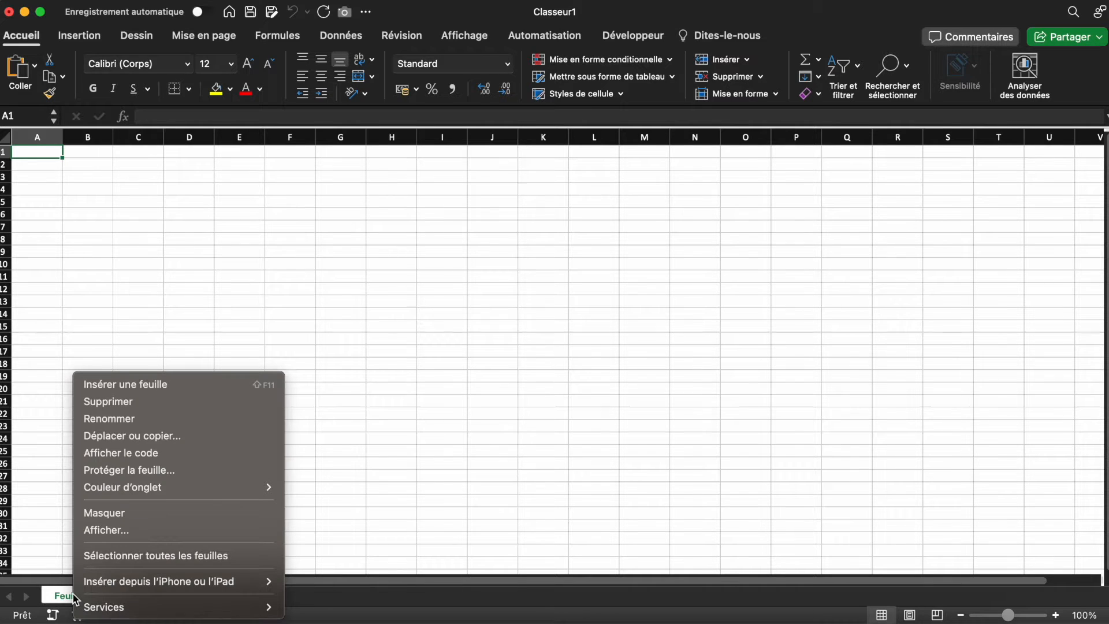
pyautogui.click(115, 530)
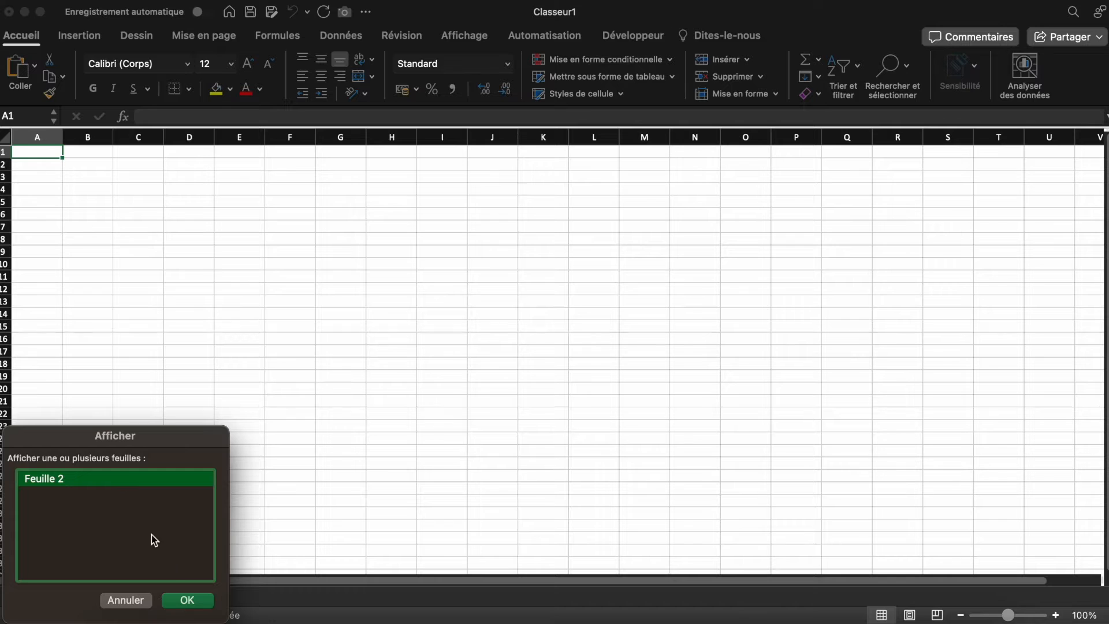
pyautogui.click(186, 600)
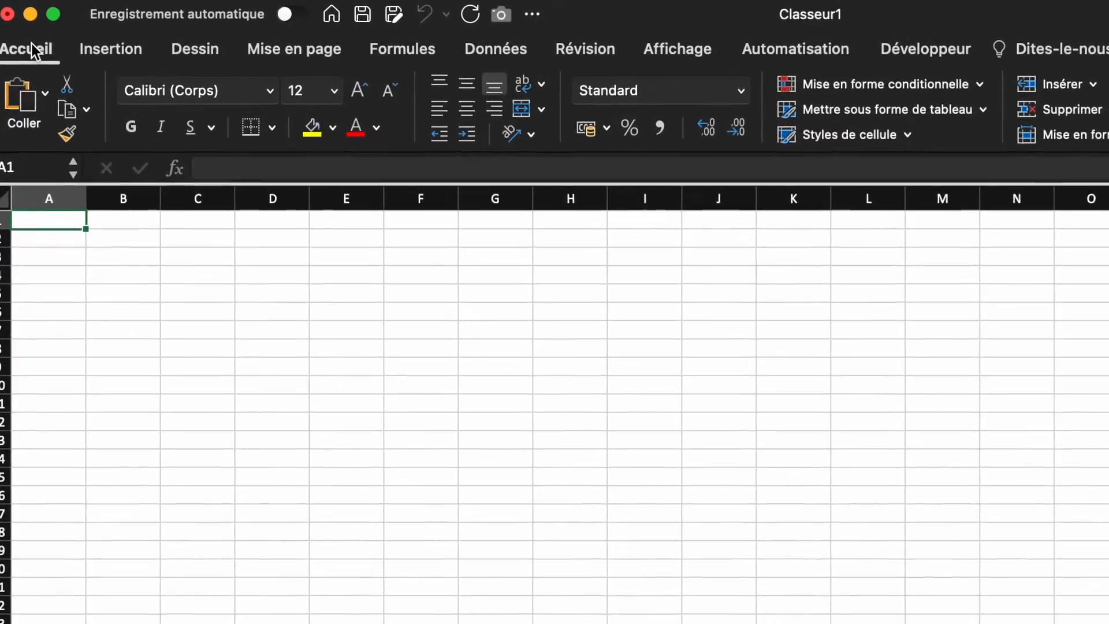
# Examine the ribbon's command sets one after another, from Insertion through Données and Automatisation to Développeur
pyautogui.click(101, 53)
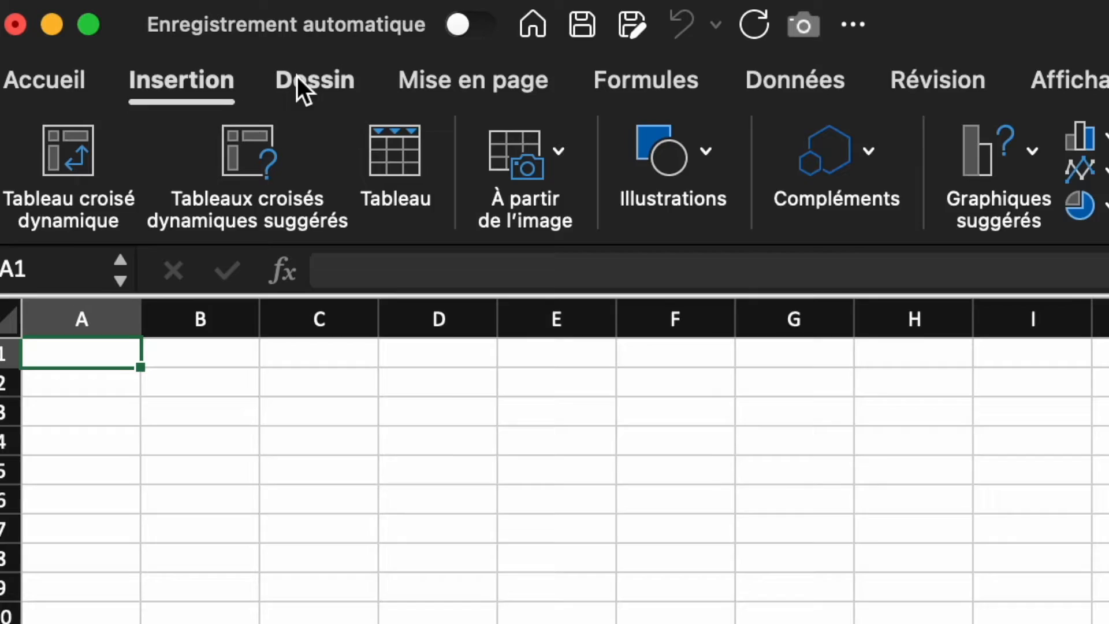
pyautogui.click(299, 80)
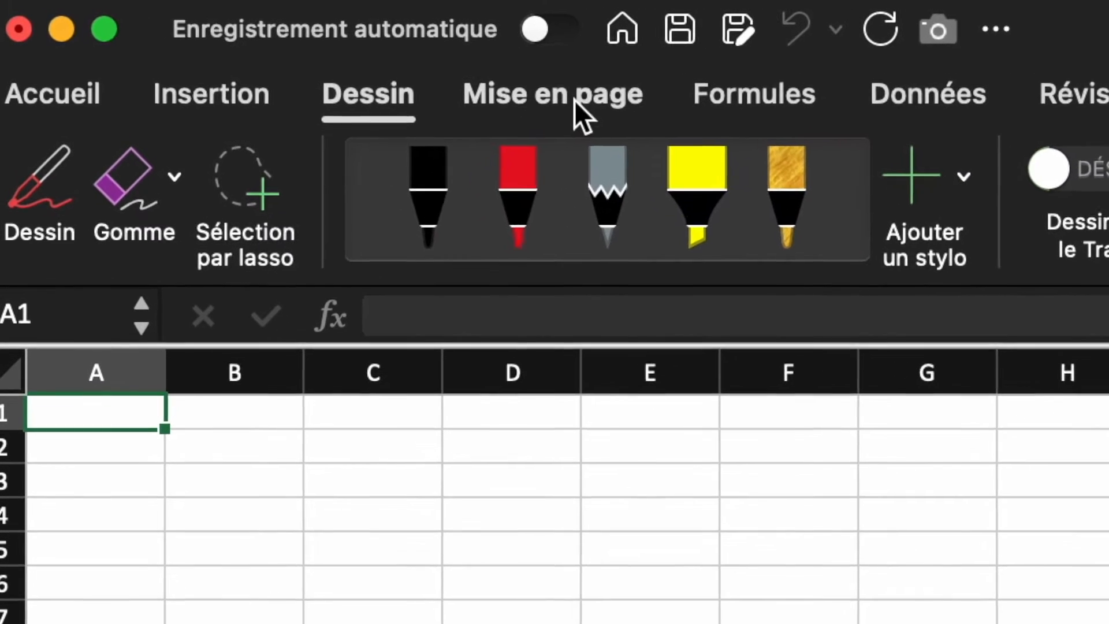
pyautogui.click(494, 81)
pyautogui.click(838, 111)
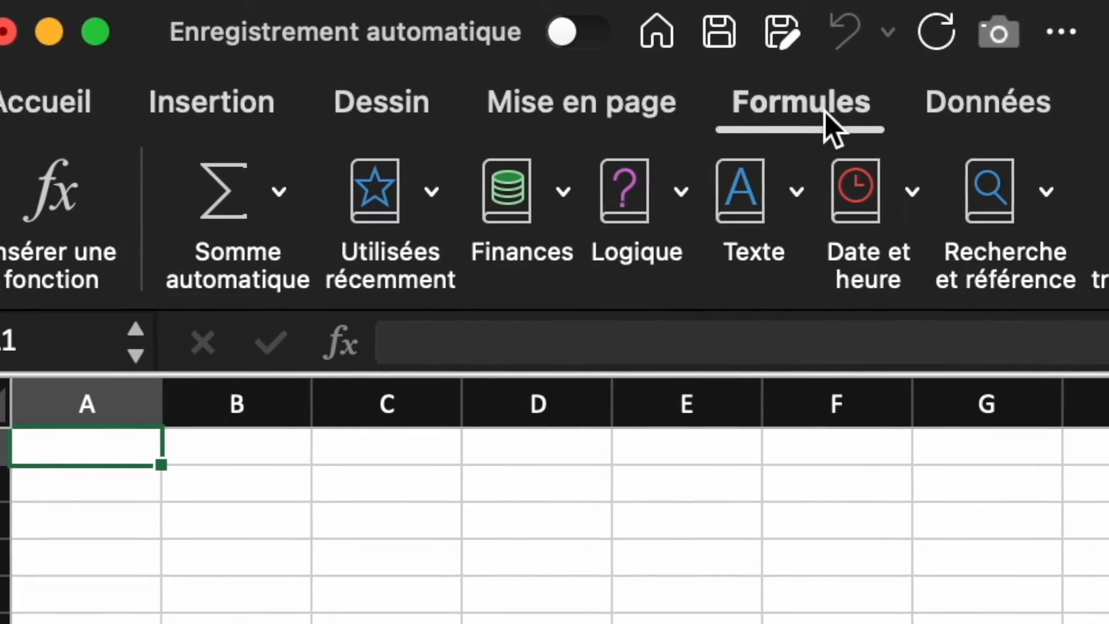
pyautogui.click(881, 118)
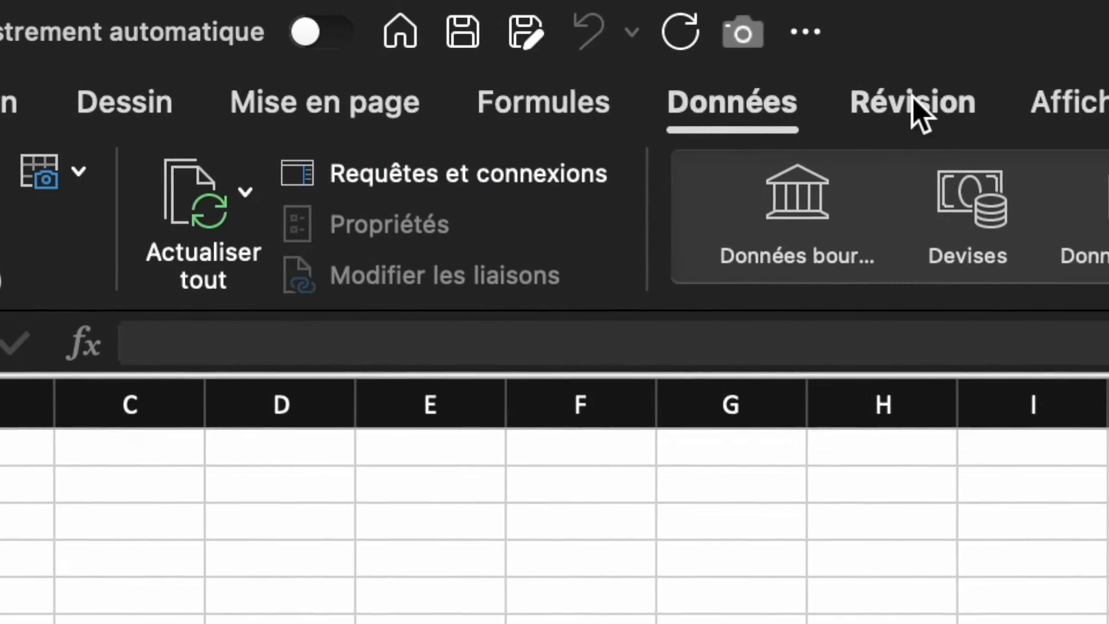
pyautogui.click(1077, 110)
pyautogui.click(930, 104)
pyautogui.click(803, 121)
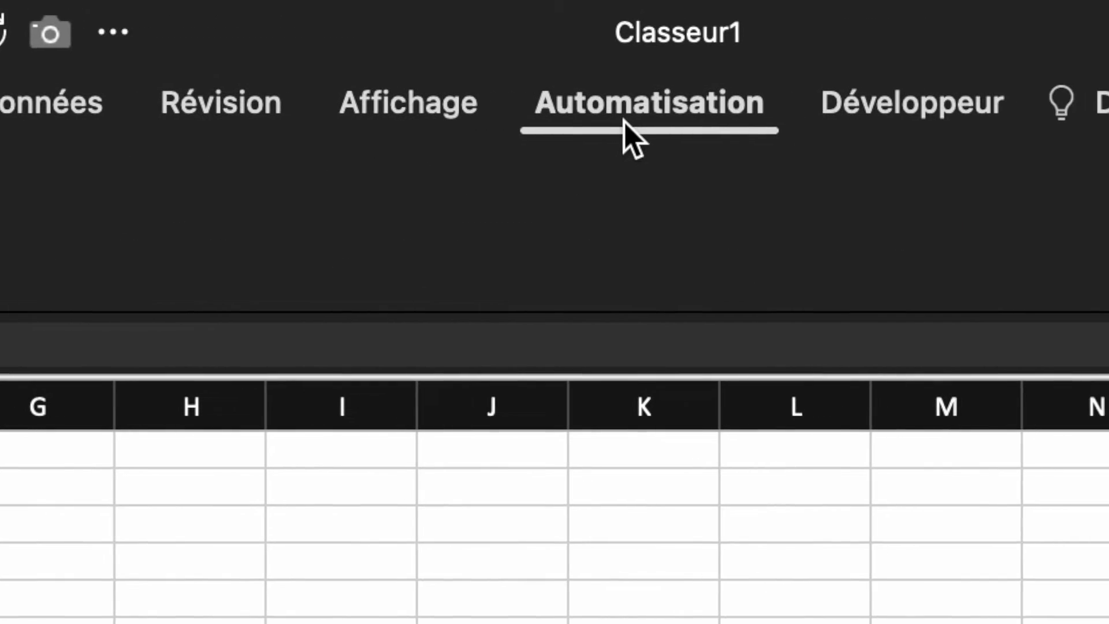
pyautogui.click(811, 115)
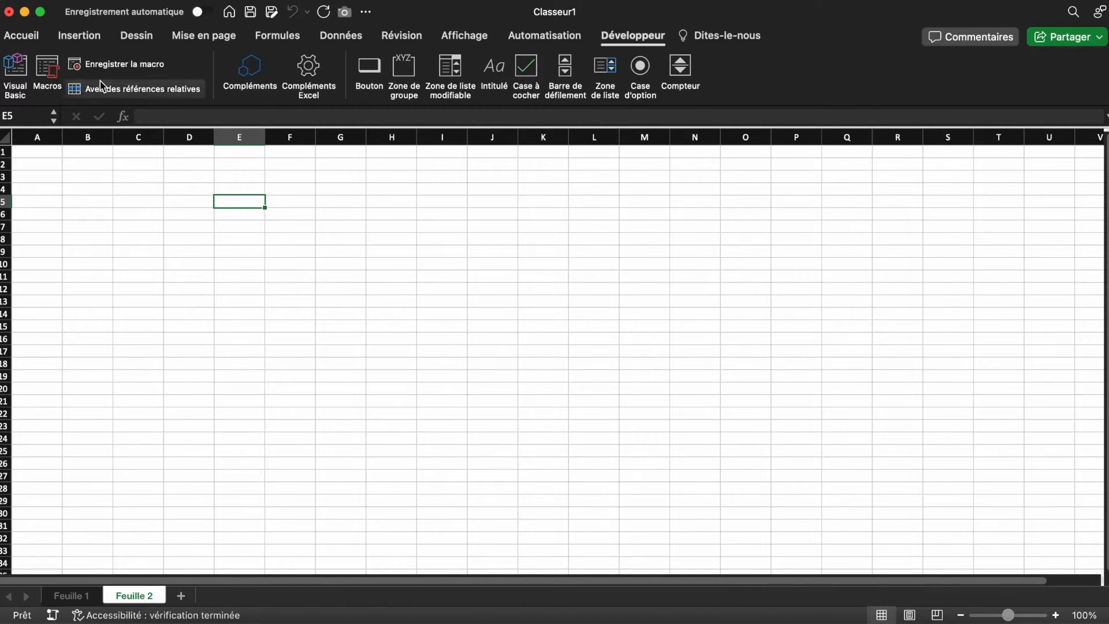
# In the ribbon preferences, switch Développeur off and on again so it stays enabled, save, and close the preferences
pyautogui.click(90, 1)
pyautogui.moveTo(48, 0)
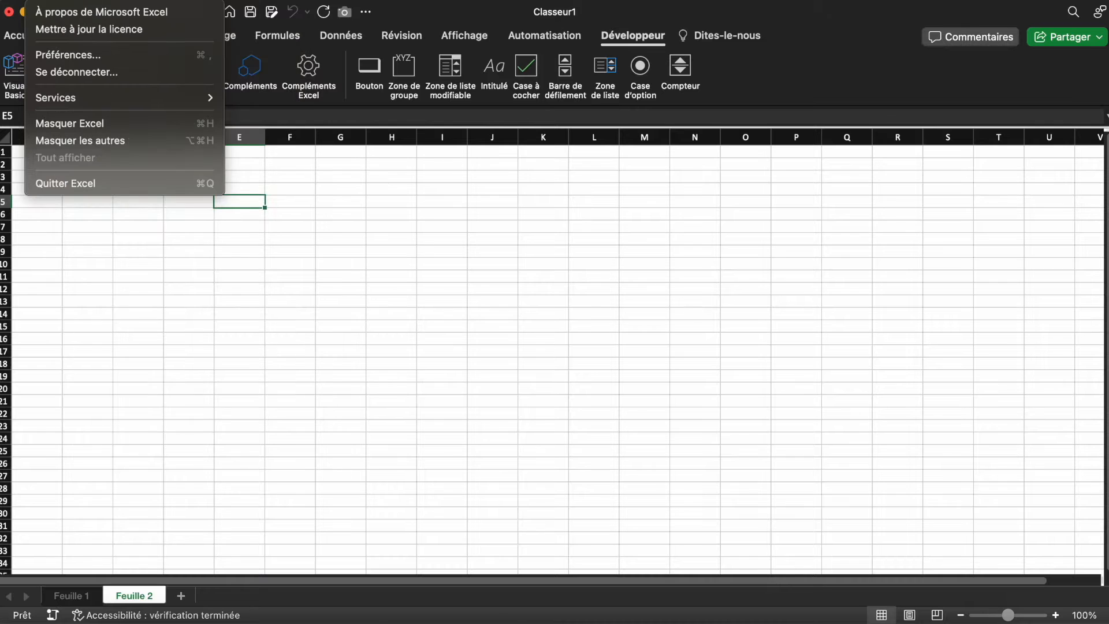
pyautogui.click(63, 54)
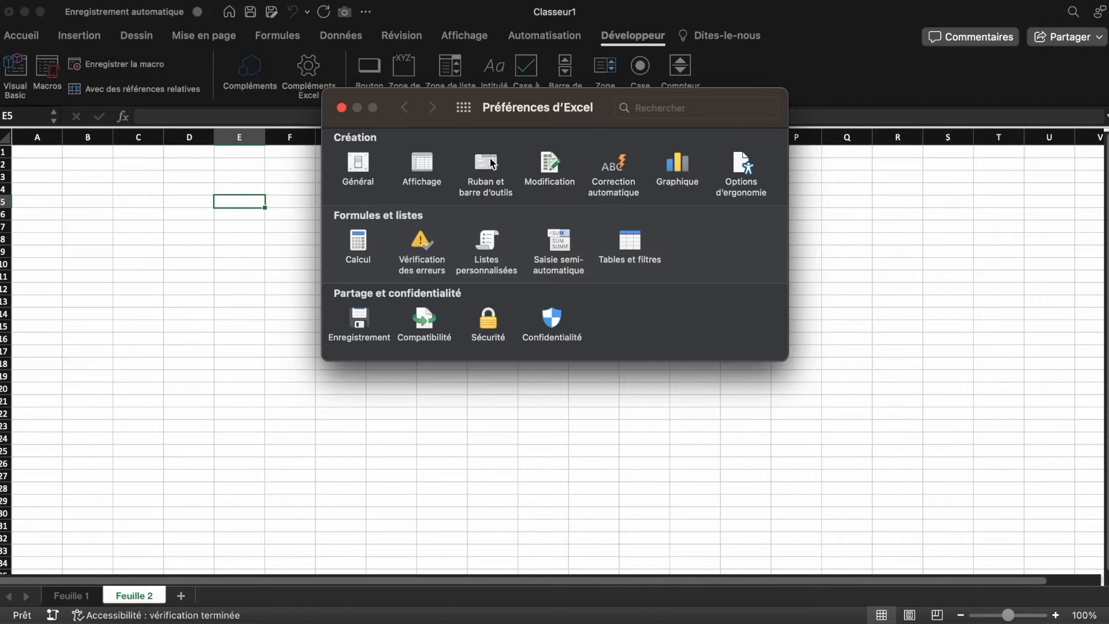
pyautogui.click(493, 163)
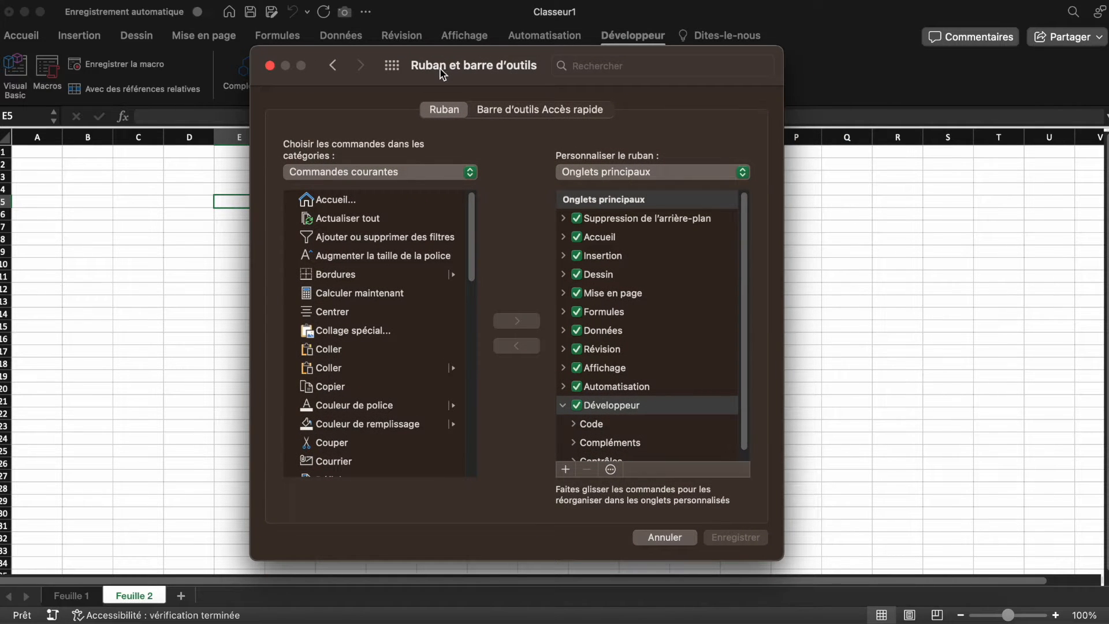
pyautogui.click(580, 405)
pyautogui.click(580, 405)
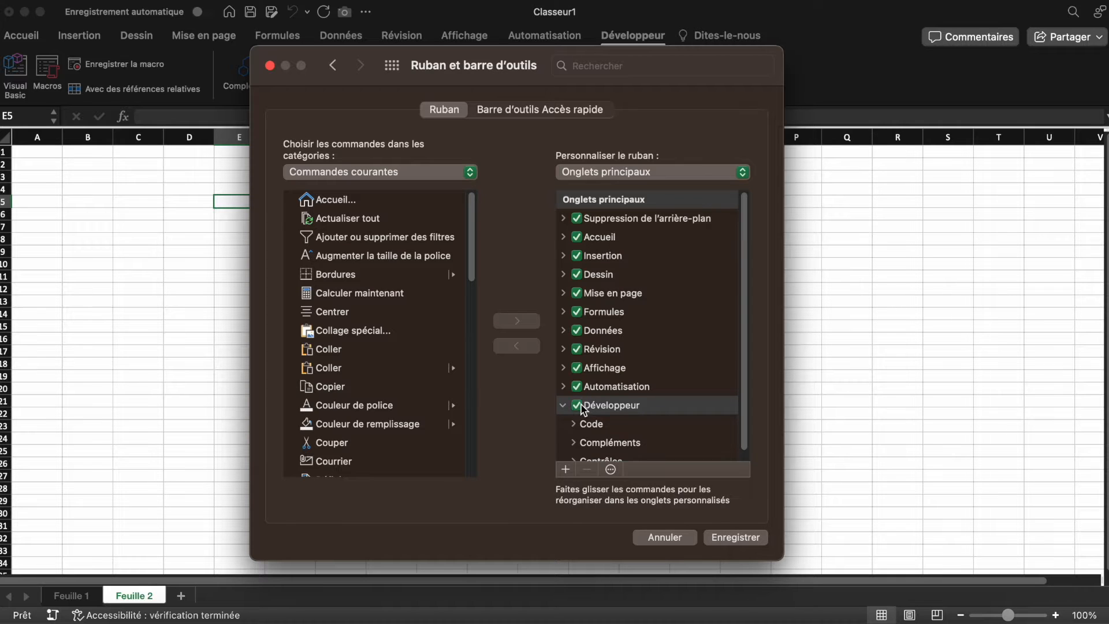
pyautogui.click(756, 538)
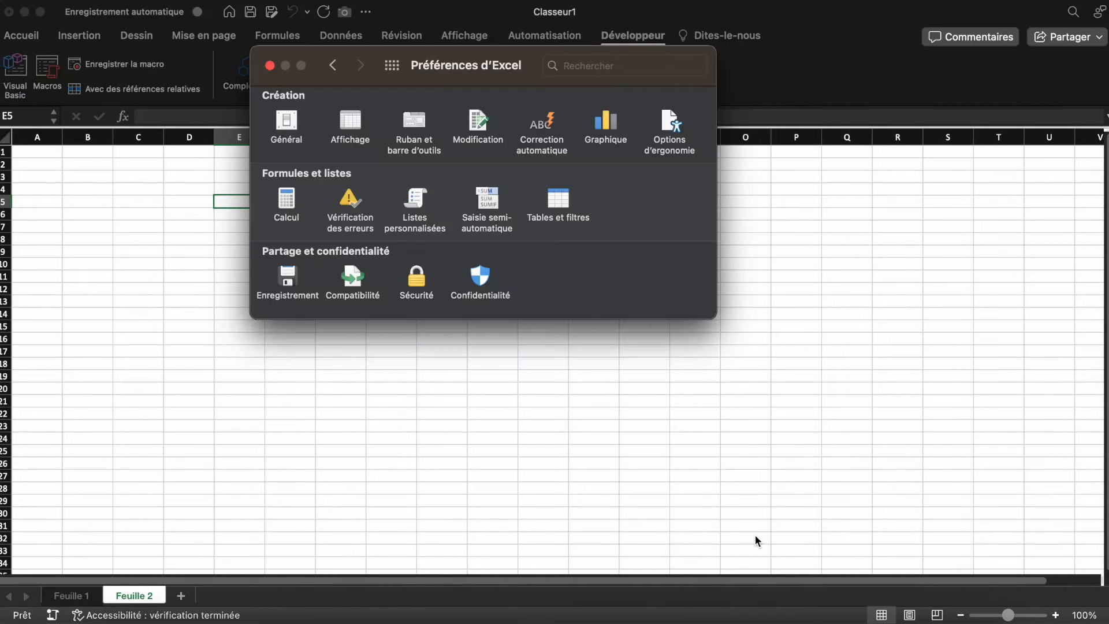
pyautogui.press('super+w')
# Return the ribbon to the Accueil command set
pyautogui.click(27, 34)
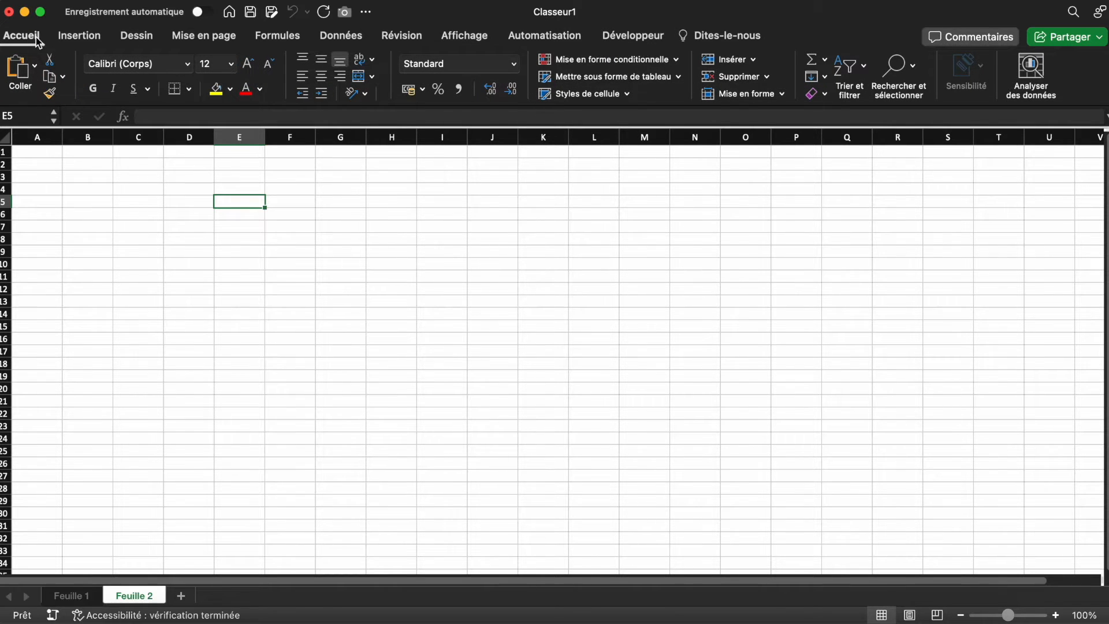
pyautogui.click(37, 40)
pyautogui.click(36, 37)
pyautogui.click(35, 37)
pyautogui.click(36, 37)
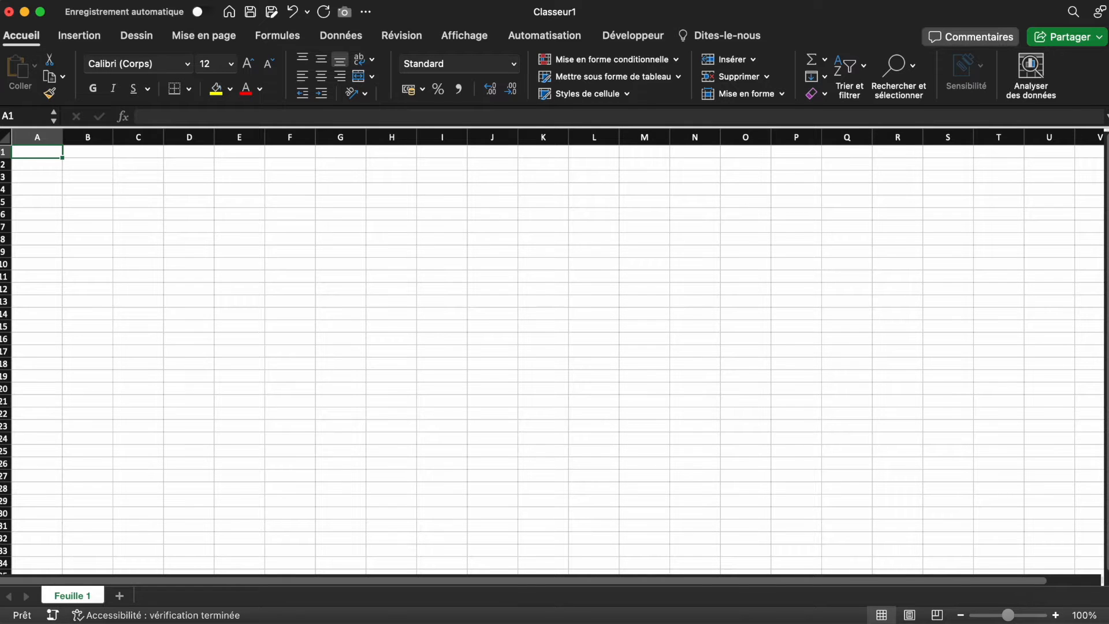
# Set the zoom of Feuille 1 to 120% and select cell B3
pyautogui.click(1058, 616)
pyautogui.click(1057, 616)
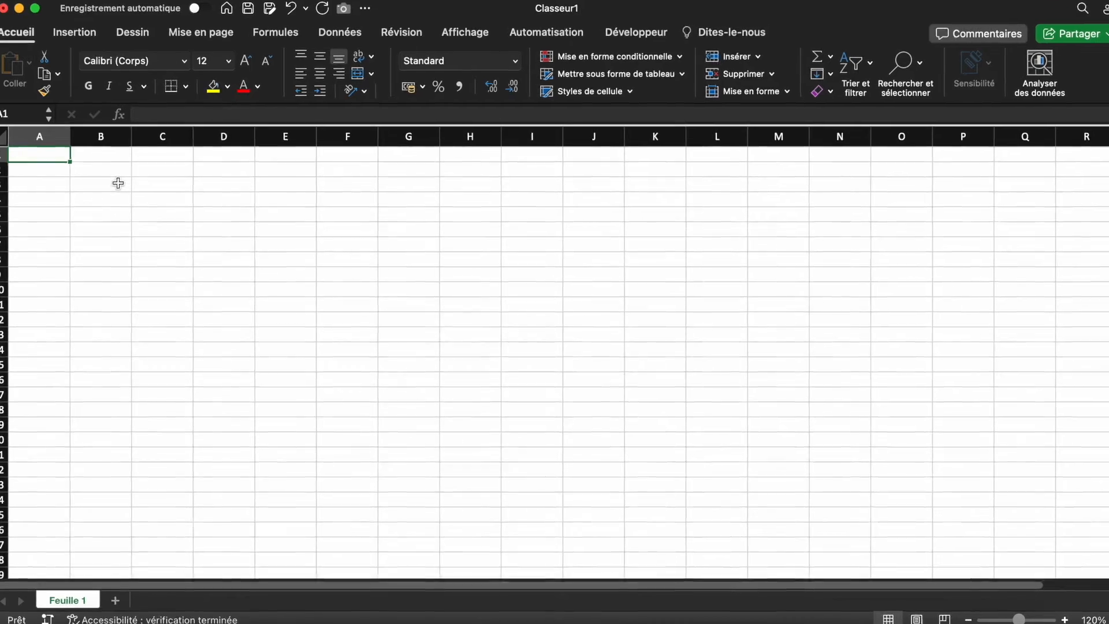
pyautogui.click(102, 176)
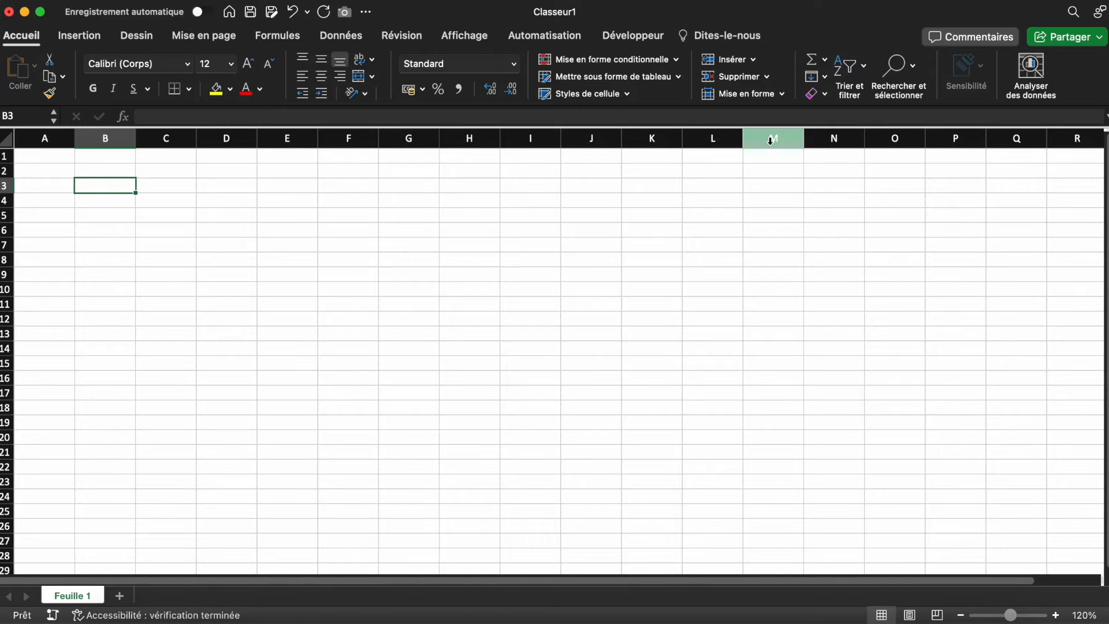
# Select column M together with row 24, and select cell M24 where they intersect
pyautogui.click(770, 141)
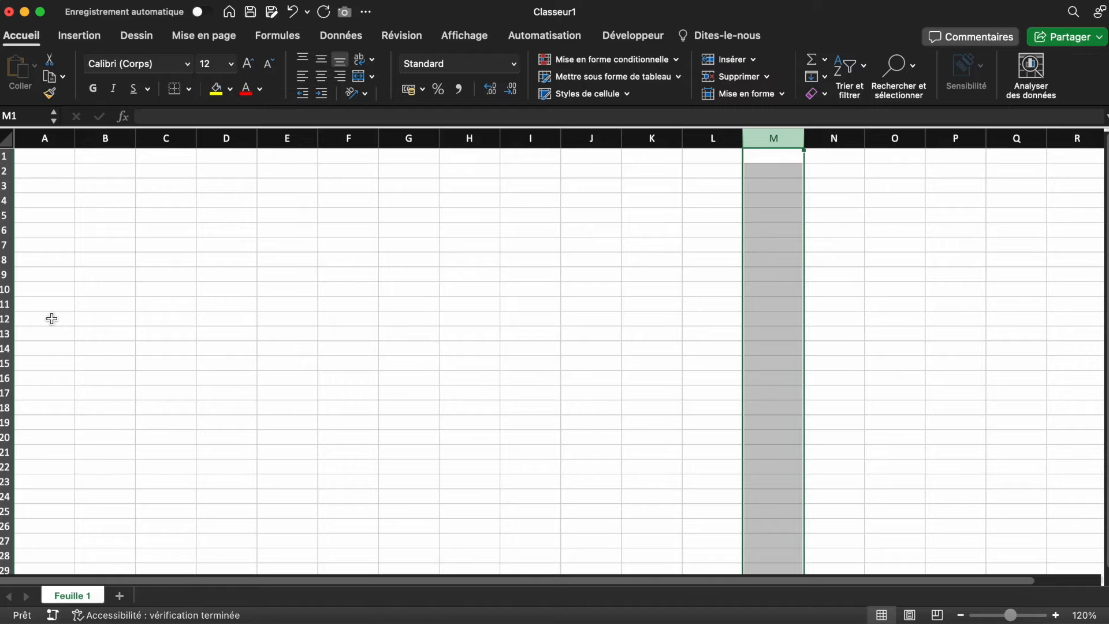
pyautogui.keyDown('super'); pyautogui.click(4, 496); pyautogui.keyUp('super')
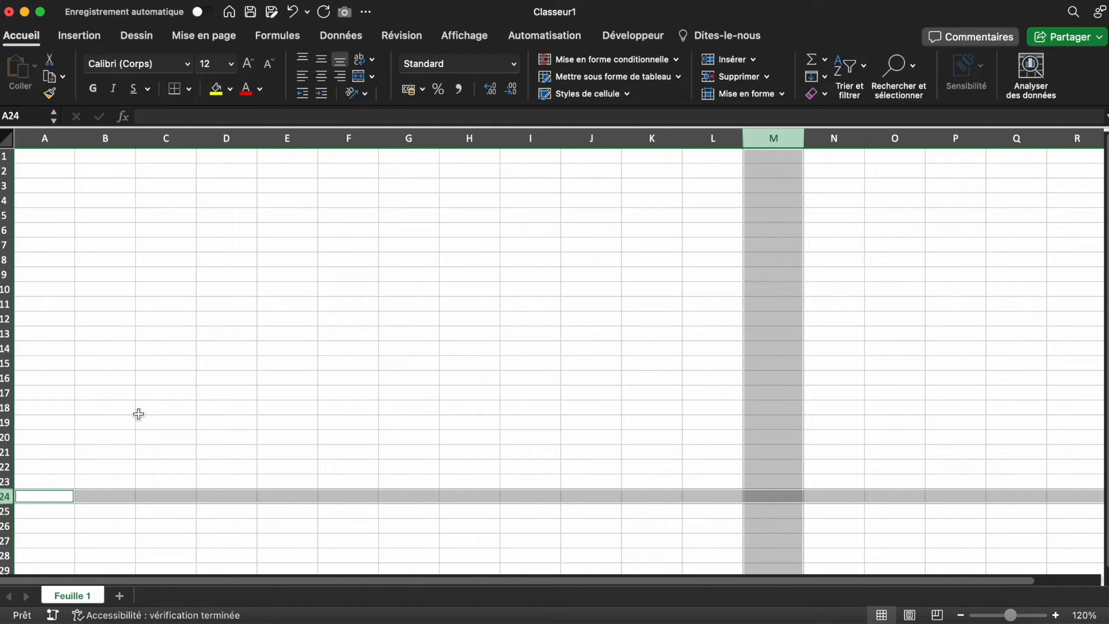
pyautogui.click(773, 496)
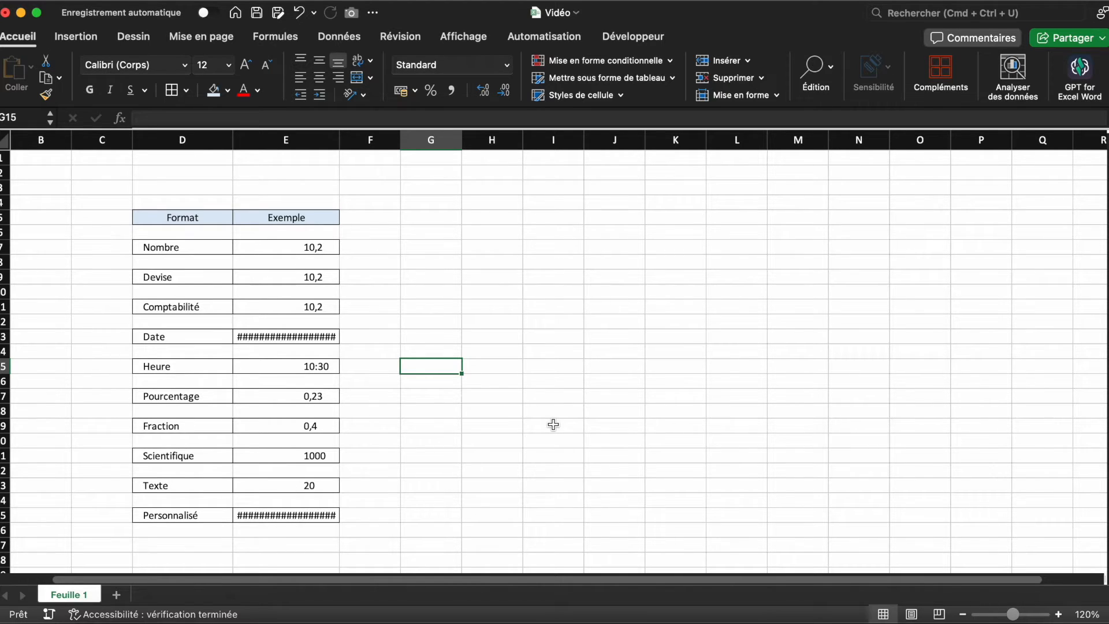
# Examine the number format categories available for the Nombre example in cell E7, from Standard through Personnalisée, and close the dialog without changes
pyautogui.click(279, 251)
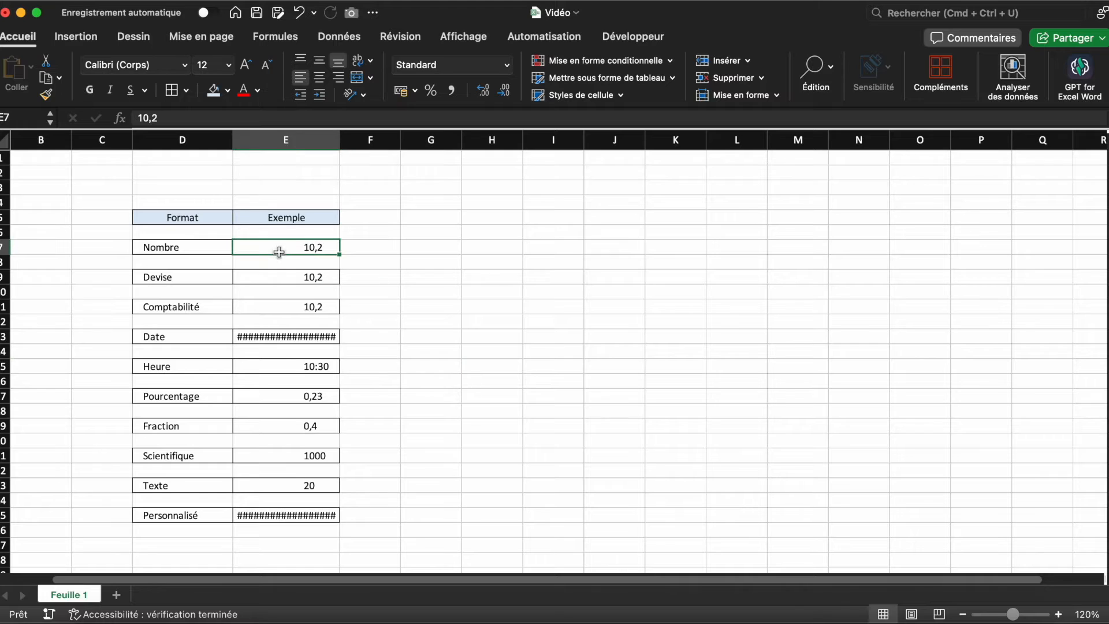
pyautogui.click(508, 65)
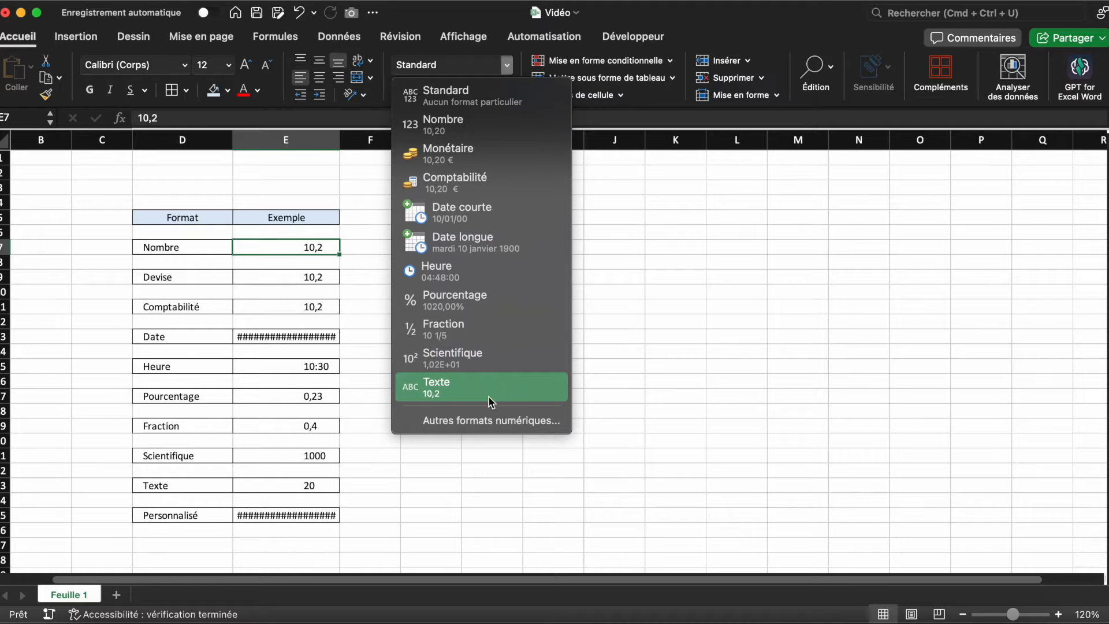
pyautogui.click(480, 421)
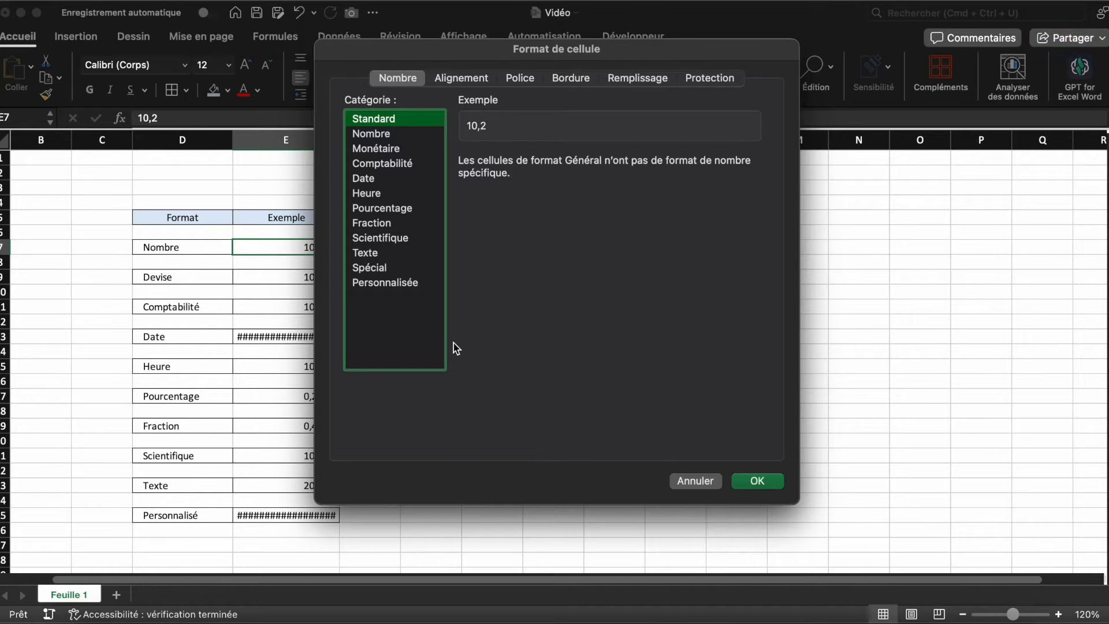
pyautogui.press('Down')
pyautogui.press('Down')
pyautogui.press('Down')
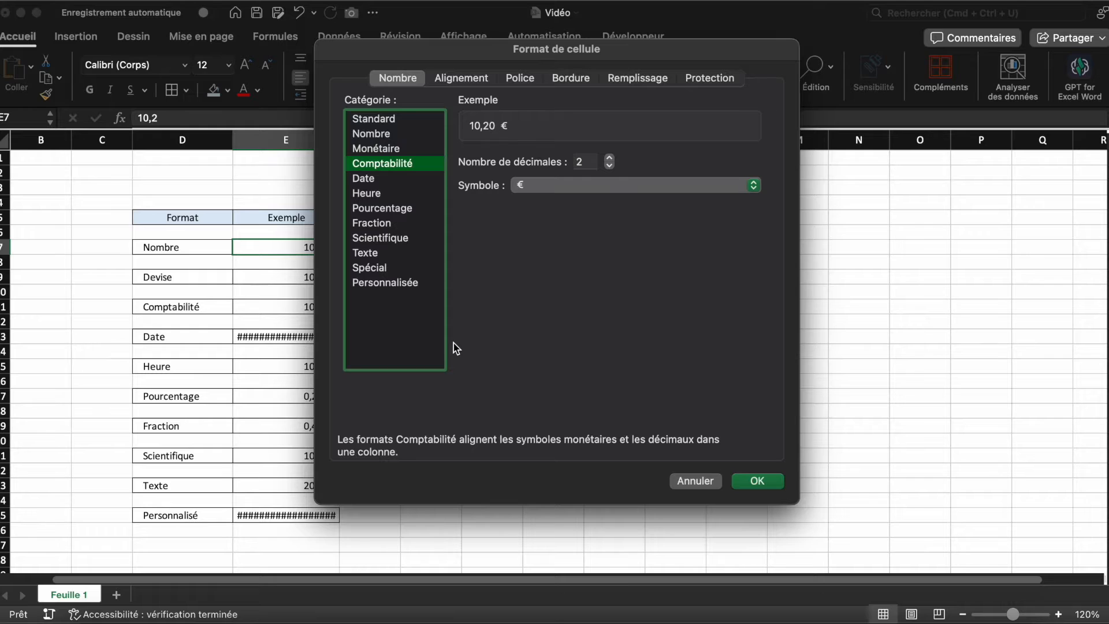
pyautogui.press('Down')
pyautogui.press('Down')
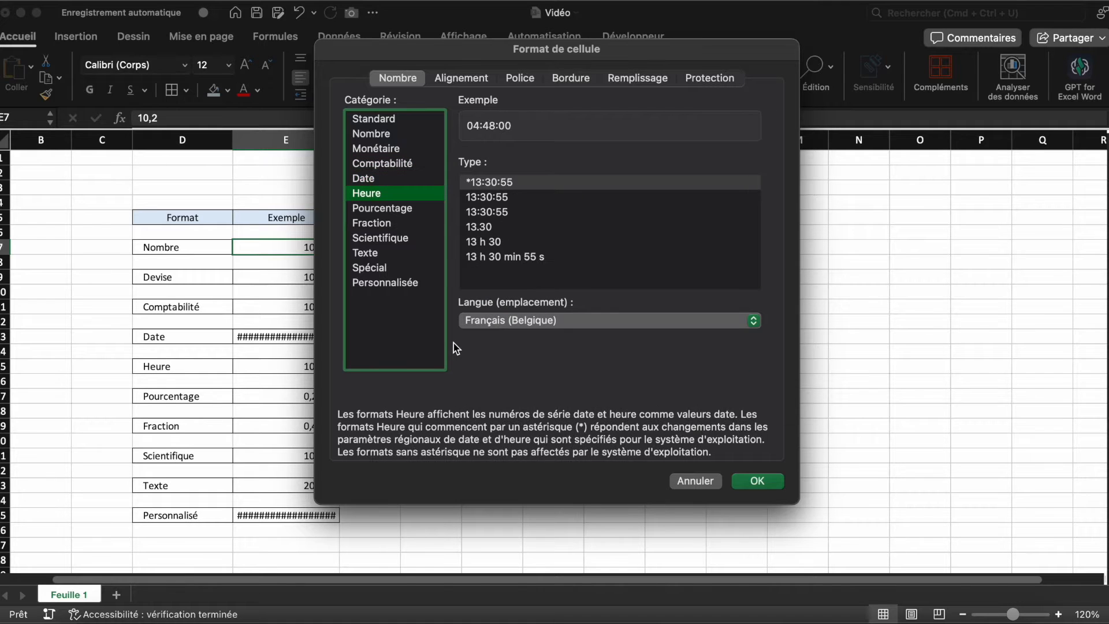
pyautogui.press('Down')
pyautogui.press('Down')
pyautogui.press('Down')
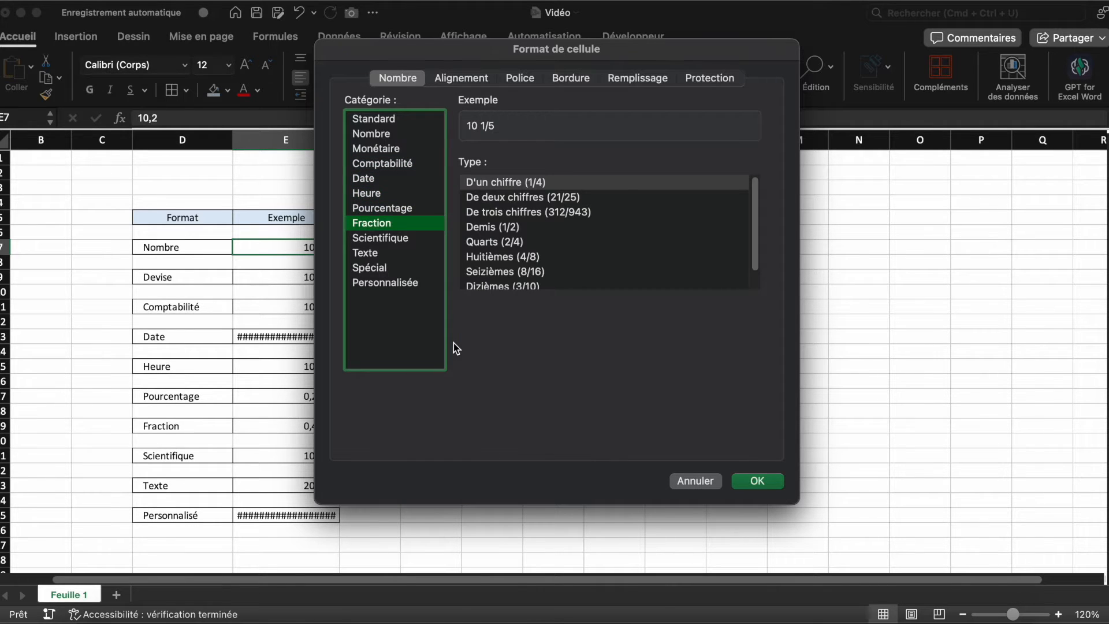
pyautogui.press('Down')
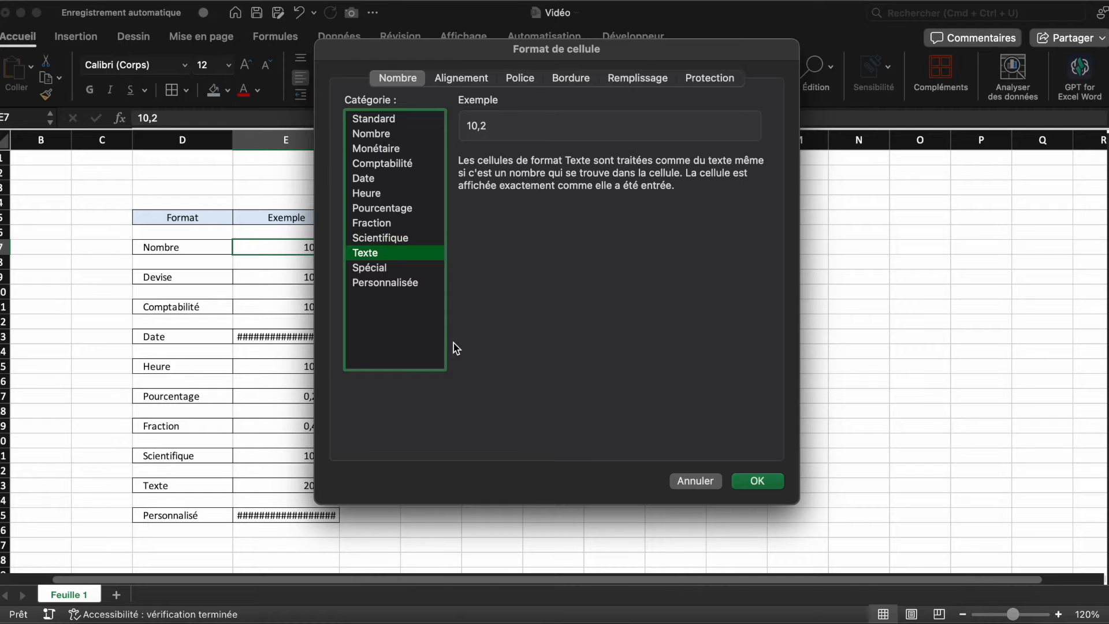
pyautogui.press('Down')
pyautogui.press('Down')
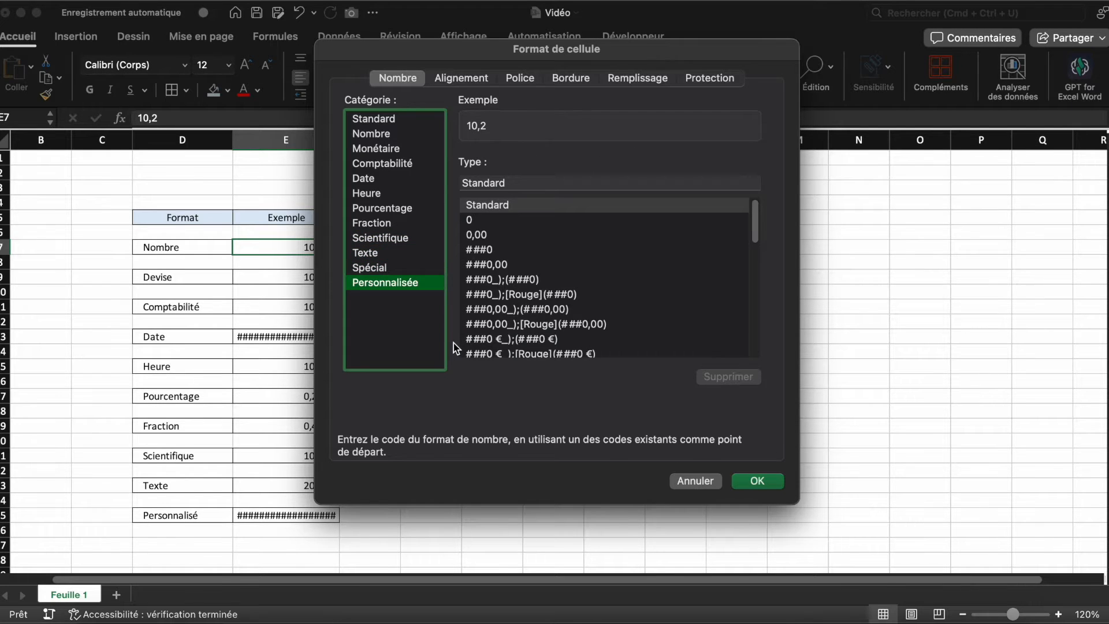
pyautogui.press('Escape')
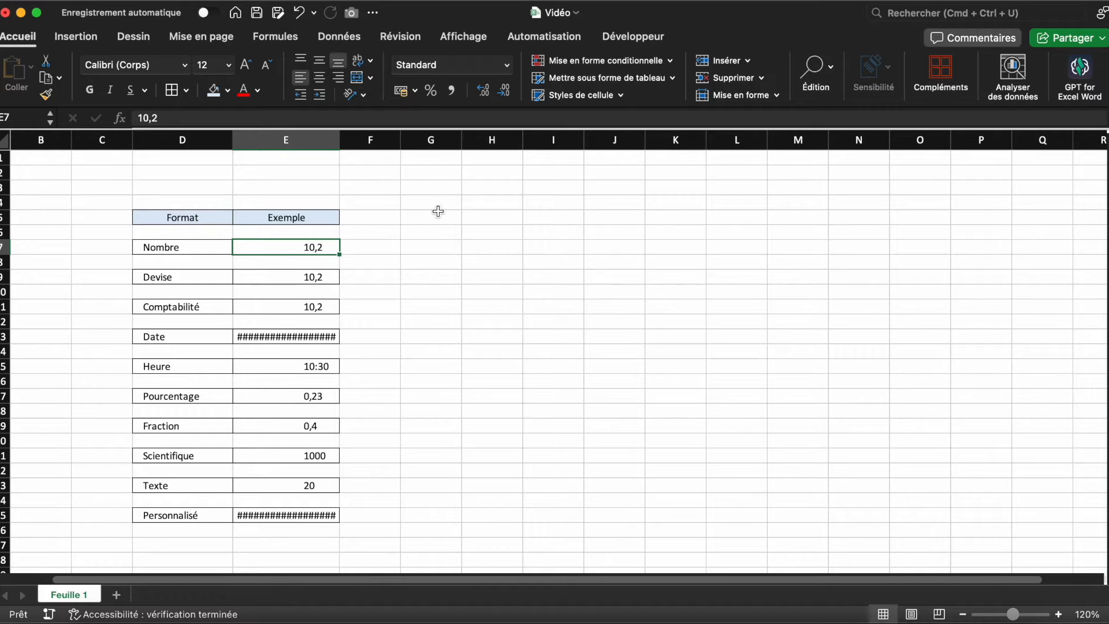
# Format cell E7 as Nombre with no decimals and change its value to 10,8
pyautogui.click(512, 68)
pyautogui.click(495, 125)
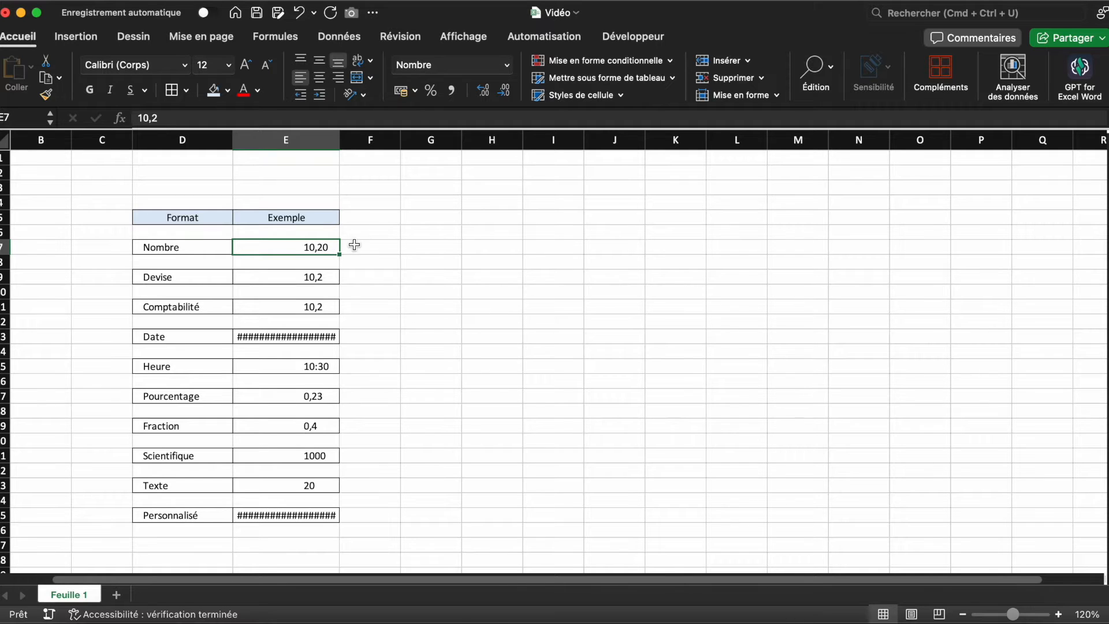
pyautogui.click(505, 93)
pyautogui.click(506, 95)
pyautogui.click(212, 123)
pyautogui.press('BackSpace')
pyautogui.write('8')
pyautogui.press('Return')
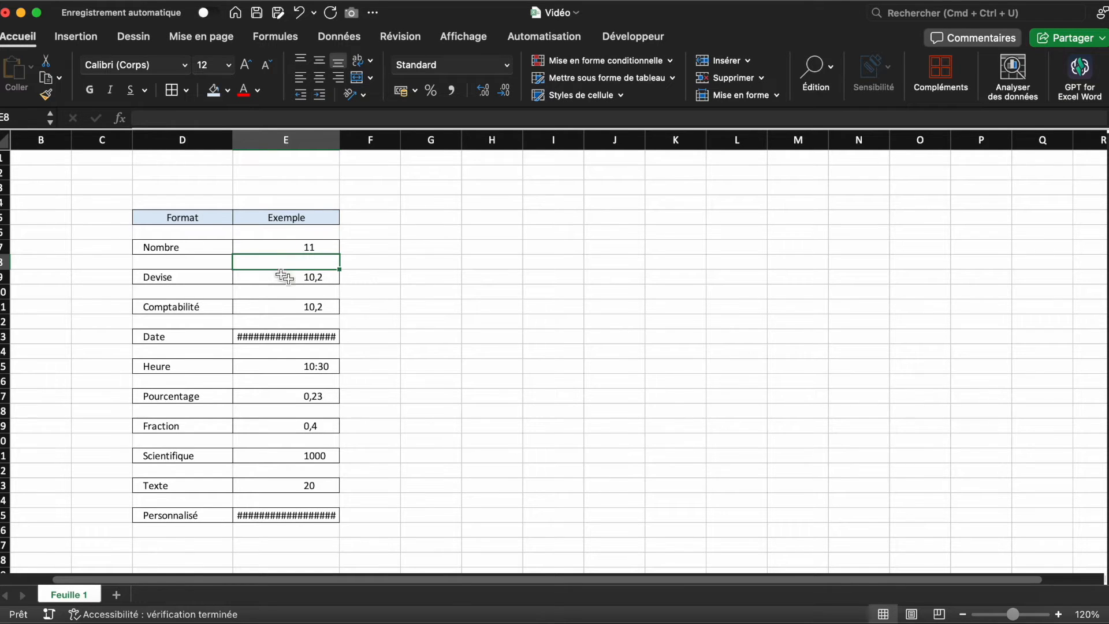
# Apply the Monétaire format to the Devise example in E9 and switch its currency to $ Anglais (États-Unis)
pyautogui.click(315, 276)
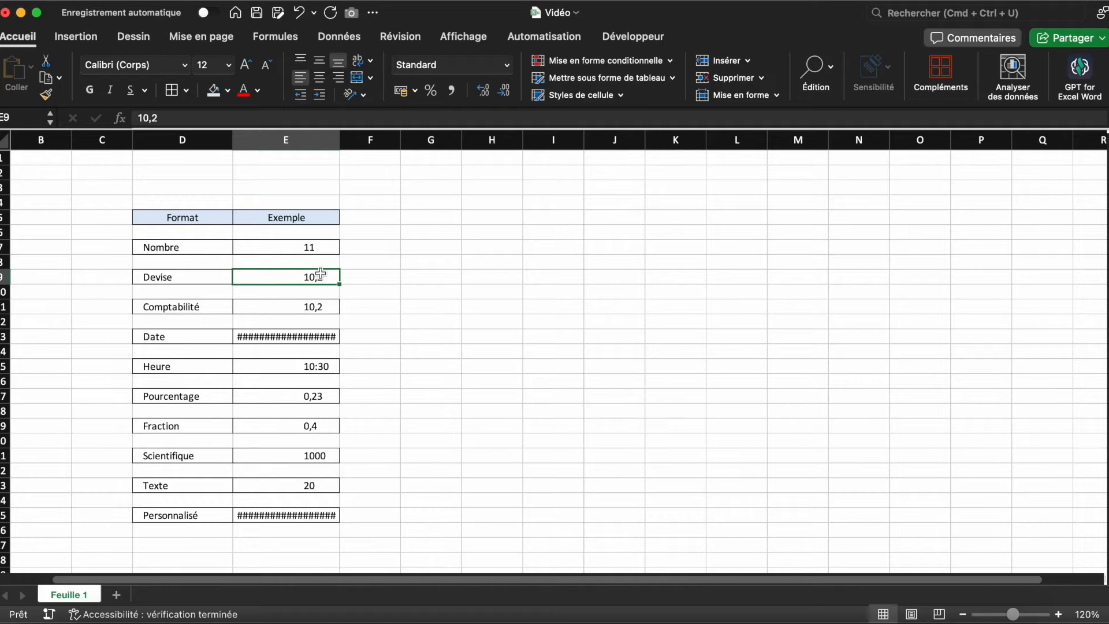
pyautogui.click(507, 65)
pyautogui.click(494, 152)
pyautogui.click(415, 92)
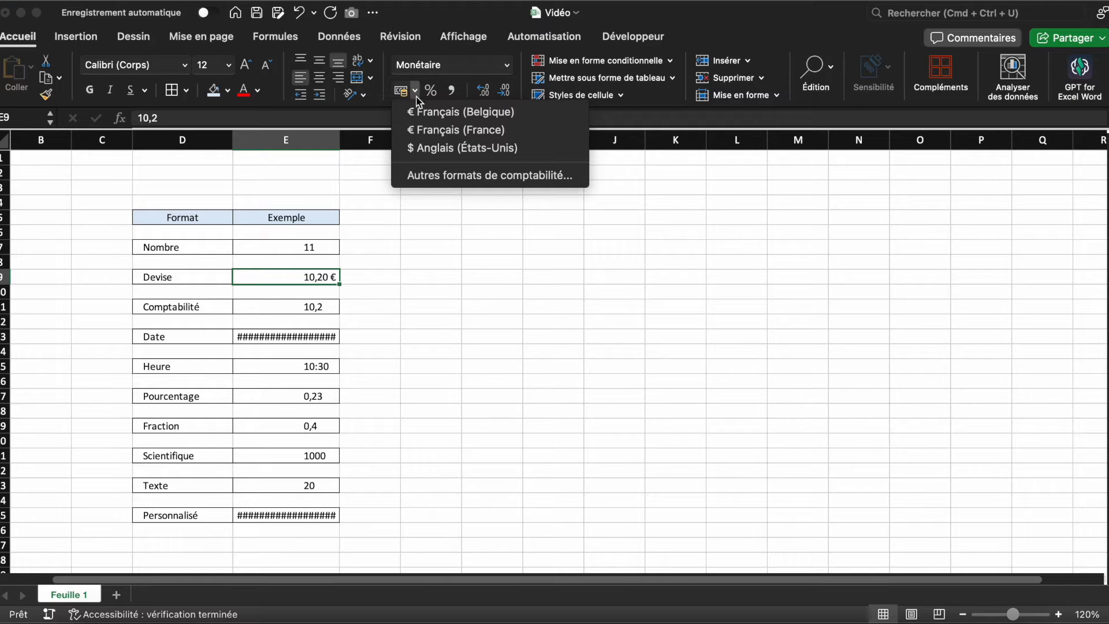
pyautogui.click(424, 150)
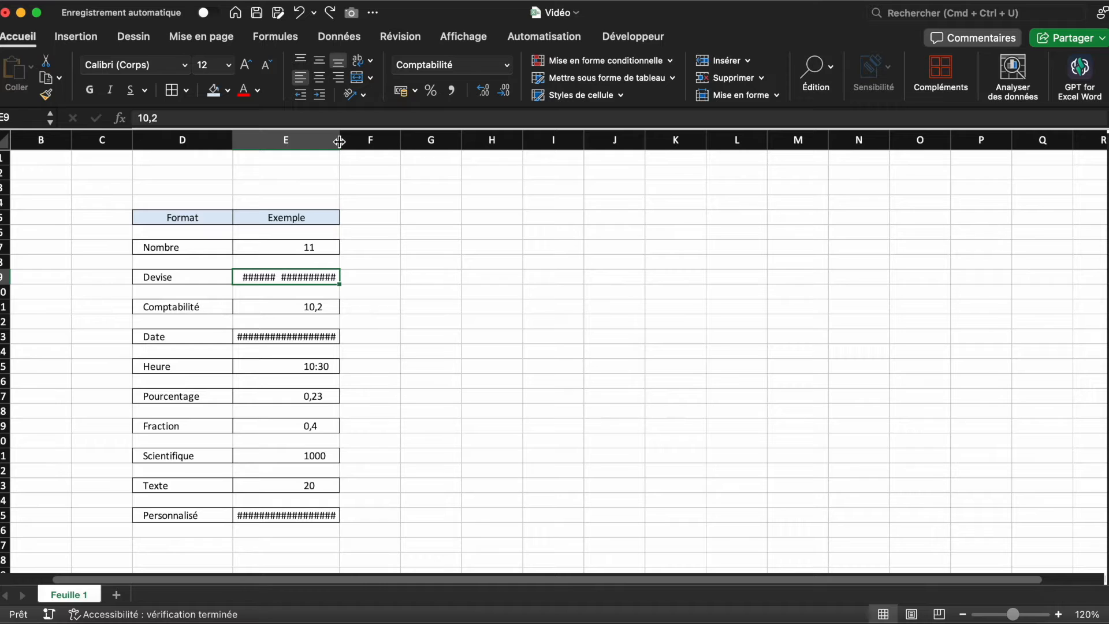
# Widen column E, autofit its width to the contents, and select the Devise example in E9
pyautogui.moveTo(340, 141); pyautogui.dragTo(369, 141)
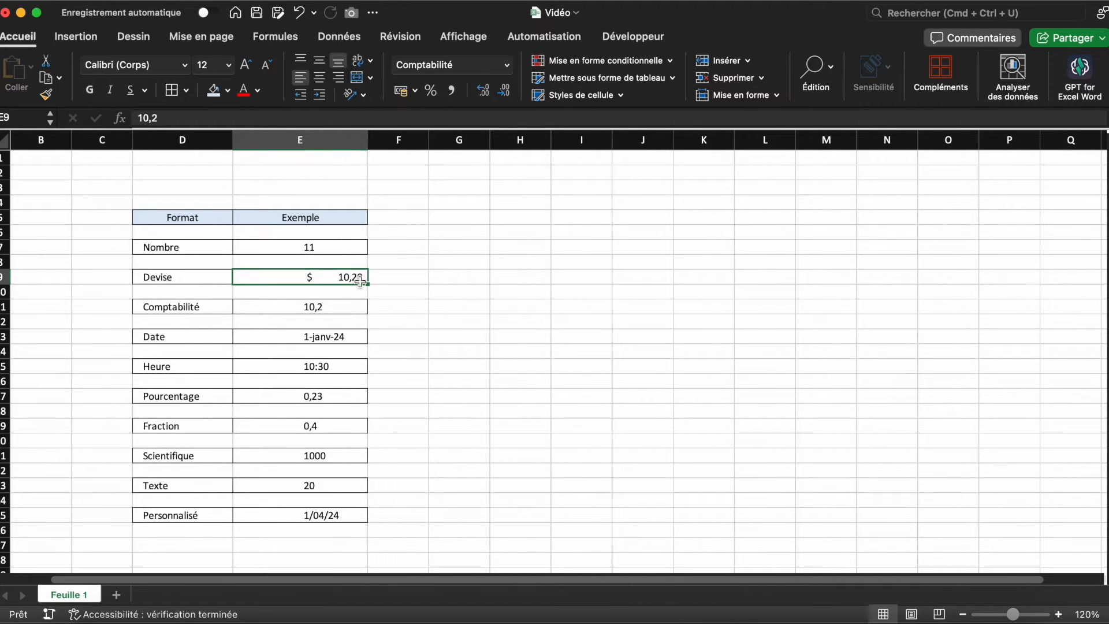
pyautogui.click(399, 187)
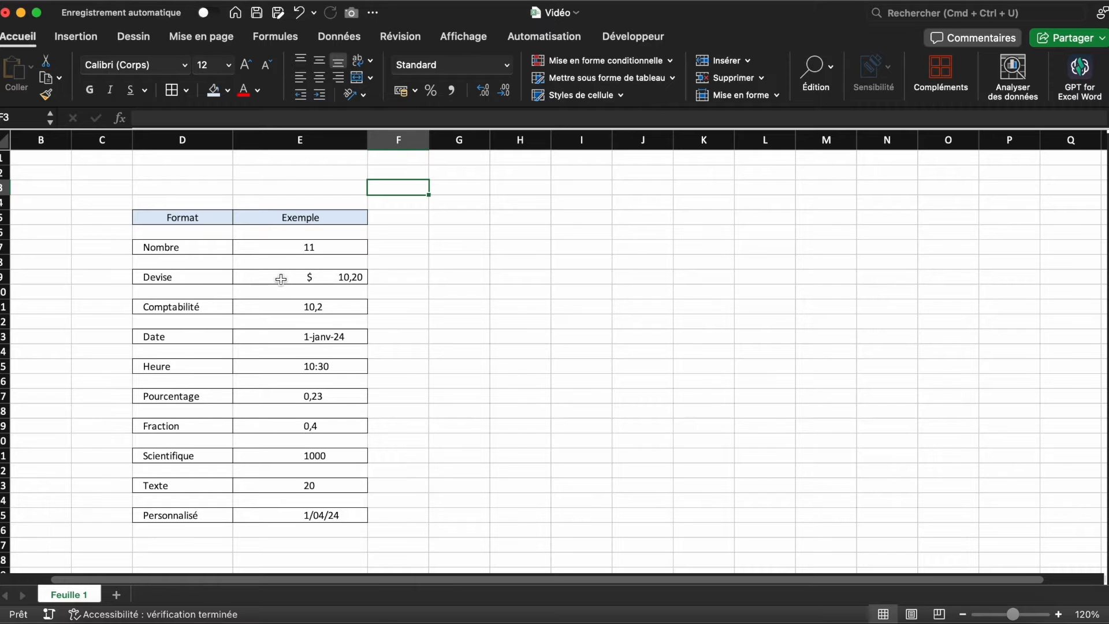
pyautogui.doubleClick(367, 141)
pyautogui.click(326, 278)
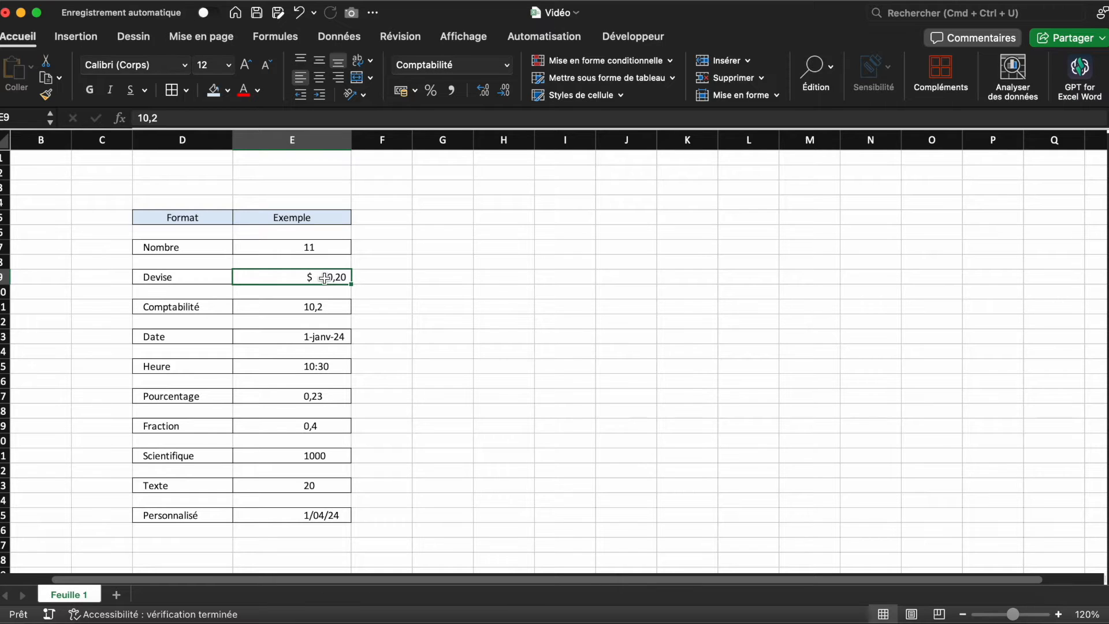
# Apply the Comptabilité format to the Comptabilité example in cell E11
pyautogui.click(319, 304)
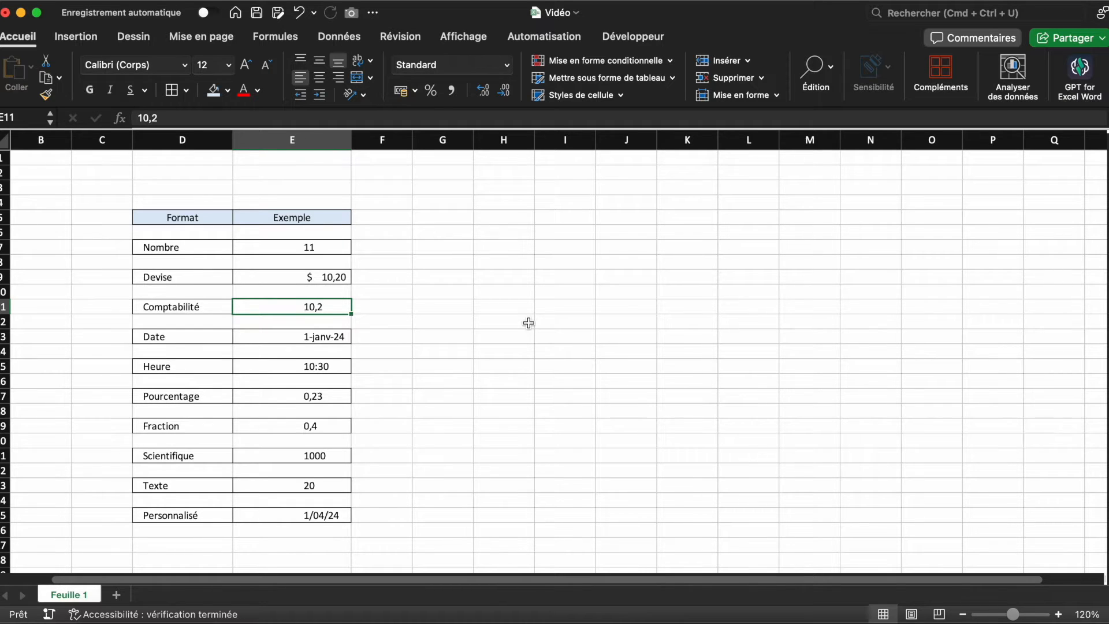
pyautogui.click(507, 64)
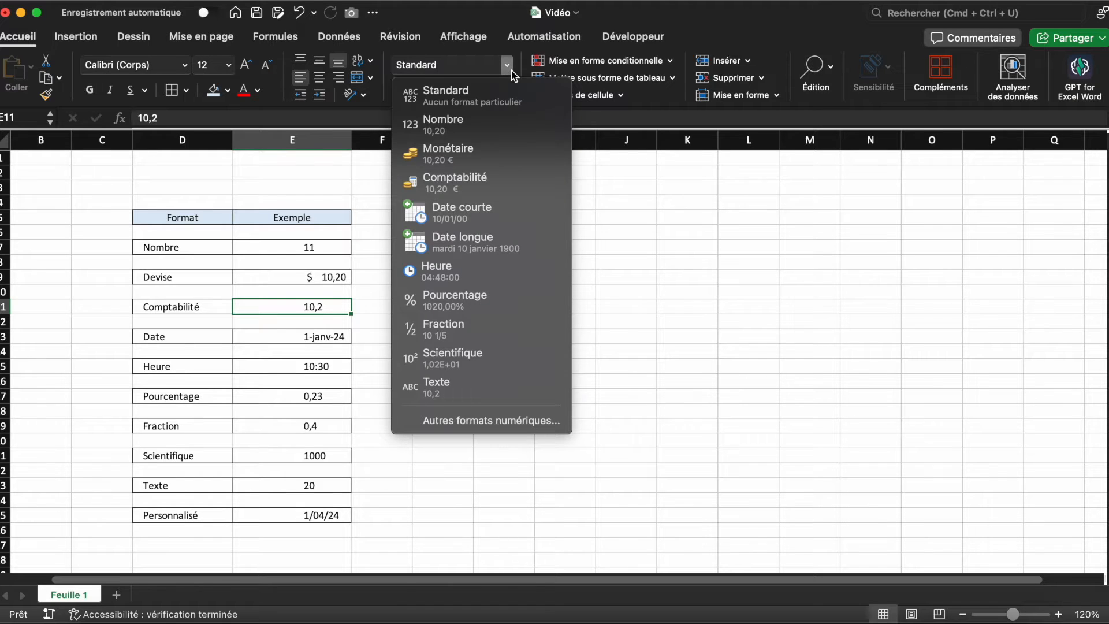
pyautogui.click(496, 180)
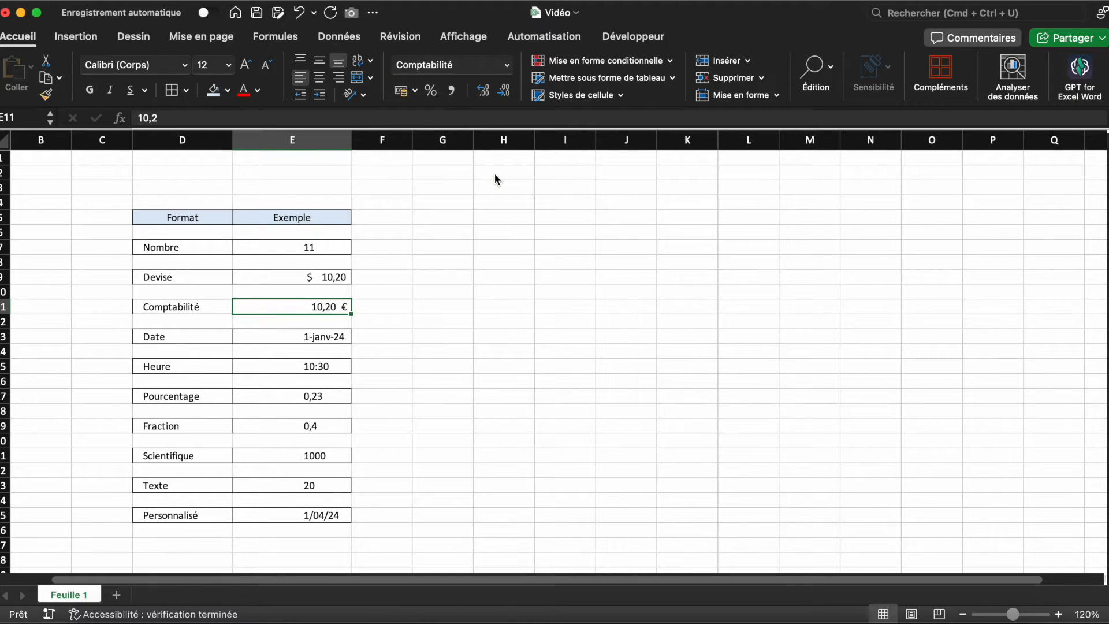
pyautogui.click(430, 353)
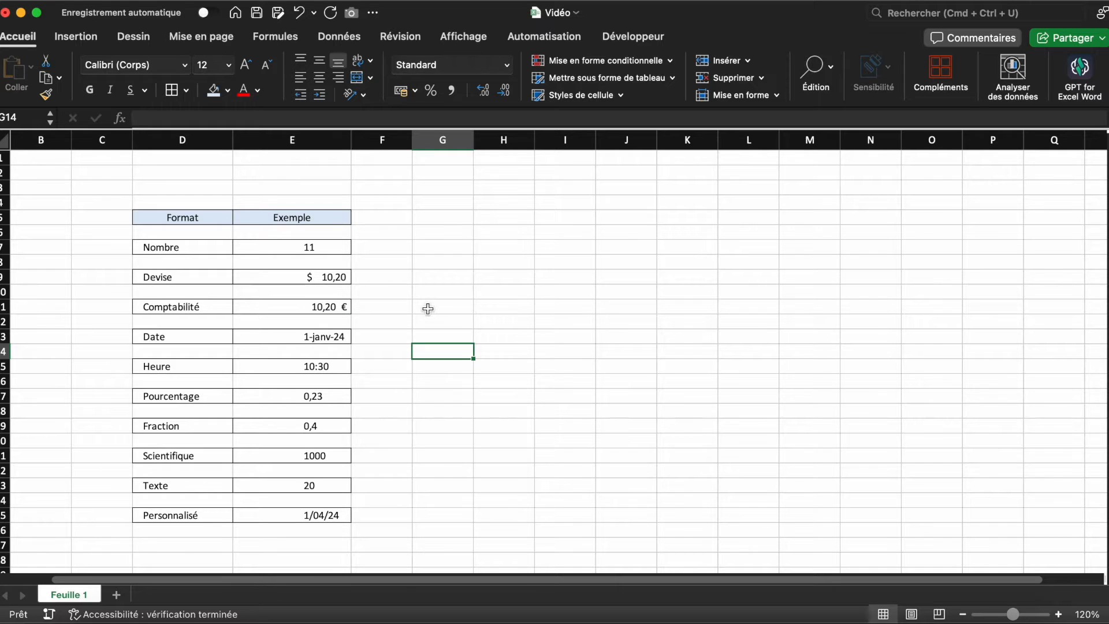
# Format the Date example in E13 as Date courte and change it to Date longue
pyautogui.click(310, 336)
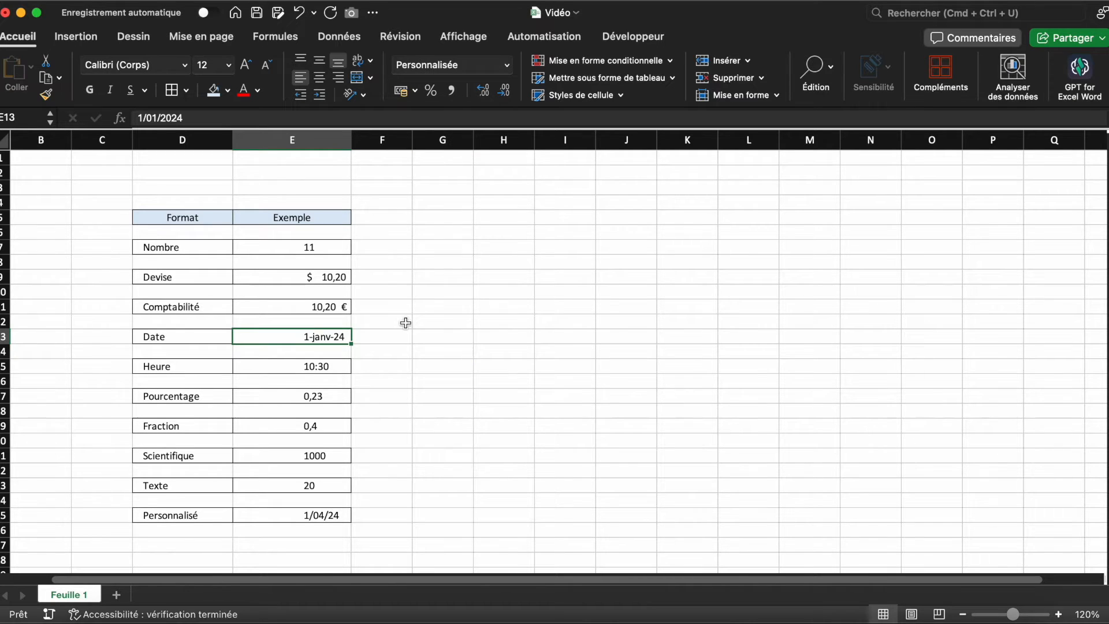
pyautogui.click(507, 67)
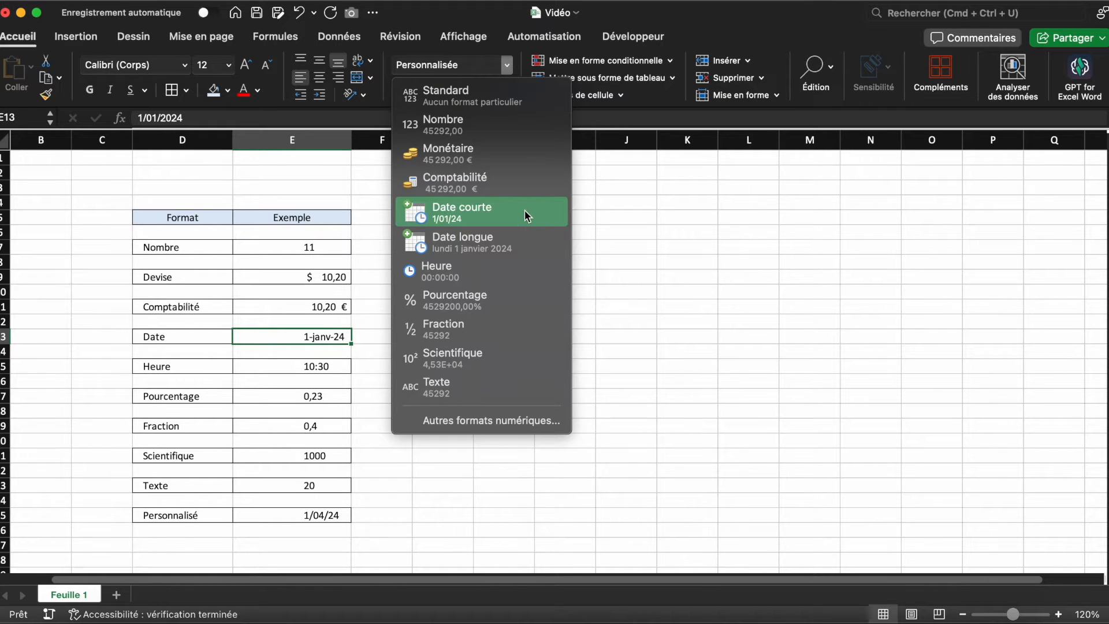
pyautogui.click(525, 210)
pyautogui.click(507, 66)
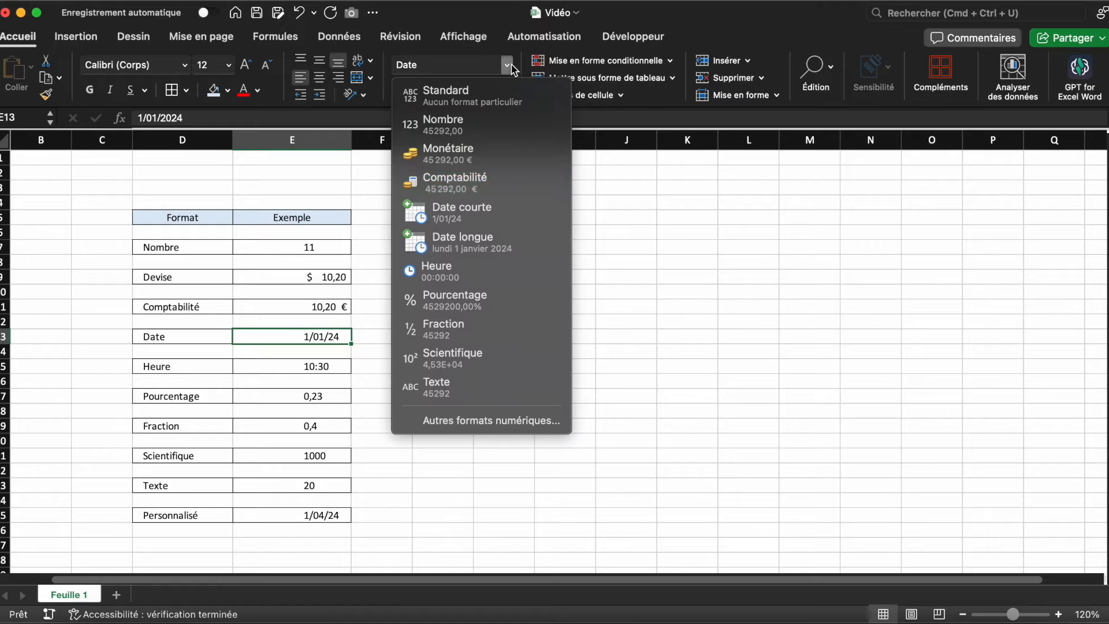
pyautogui.click(519, 236)
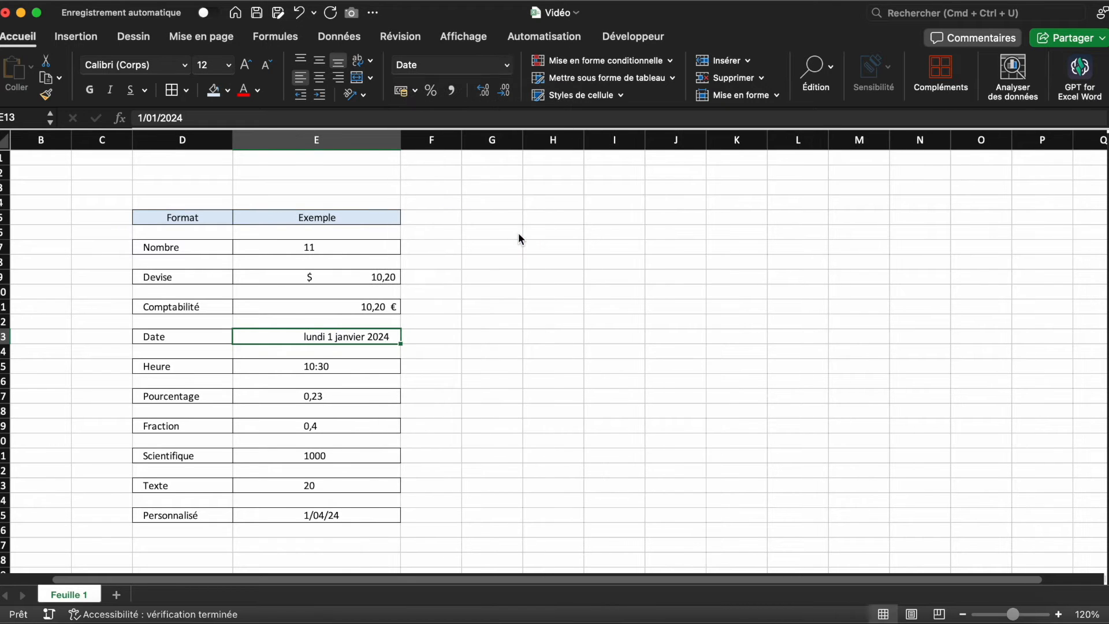
# Apply the Heure format to the time in cell E15
pyautogui.click(374, 366)
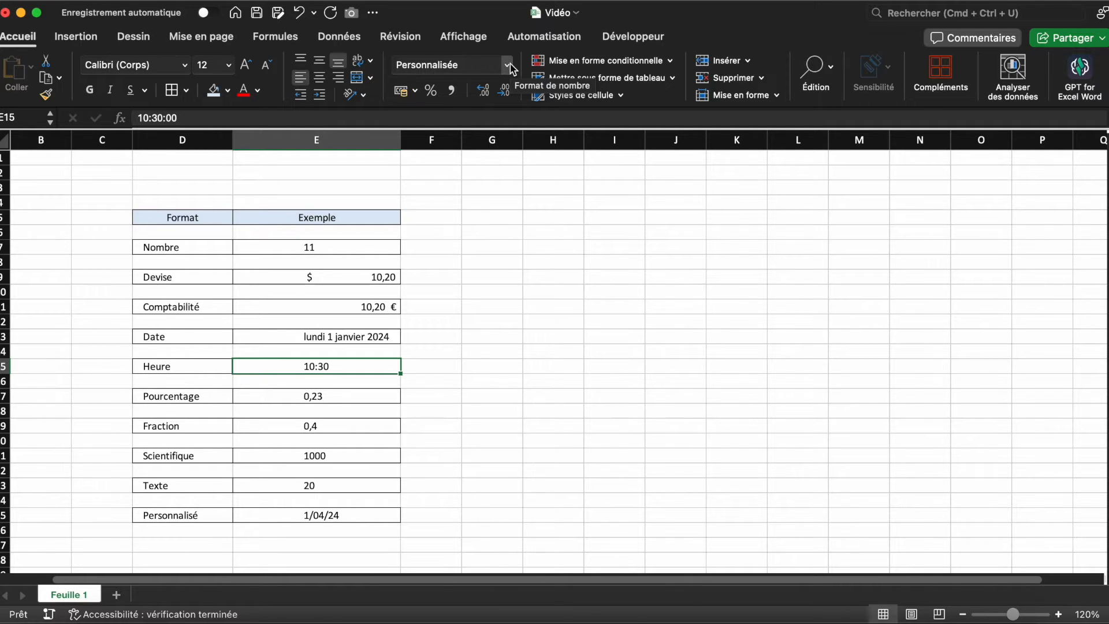
pyautogui.click(508, 65)
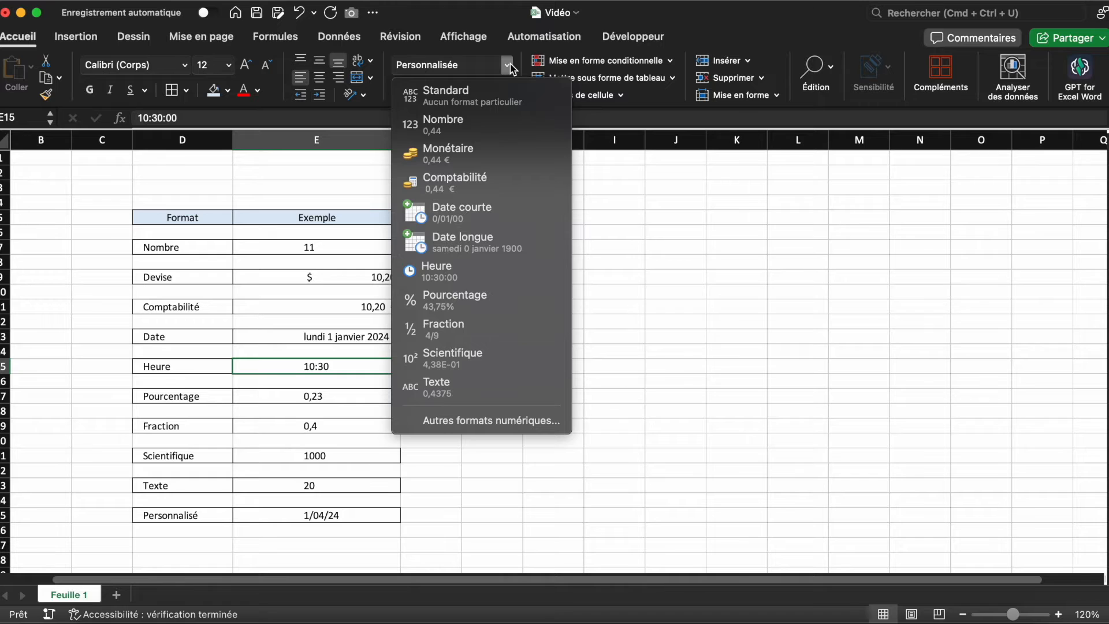
pyautogui.click(477, 269)
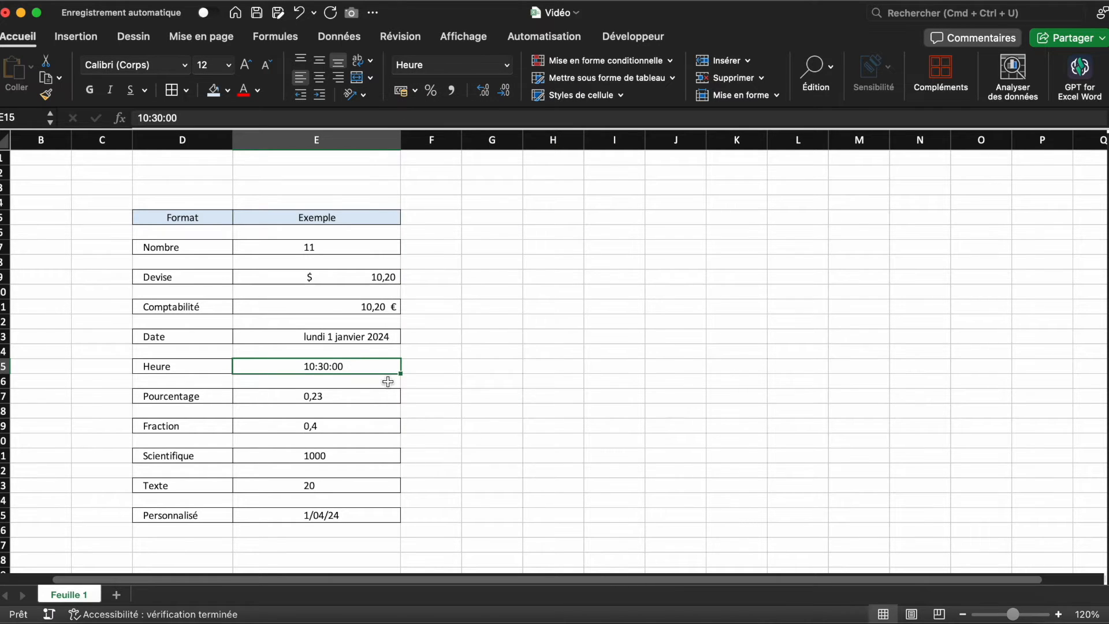
# Format the Pourcentage example in cell E17 as a percentage without decimals
pyautogui.click(373, 401)
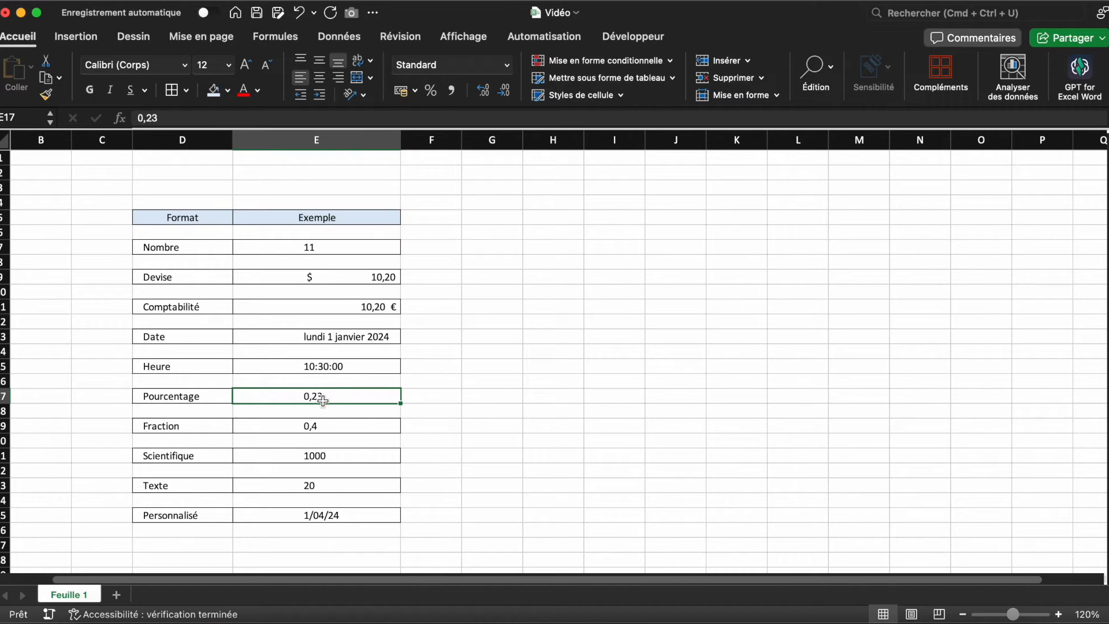
pyautogui.click(507, 66)
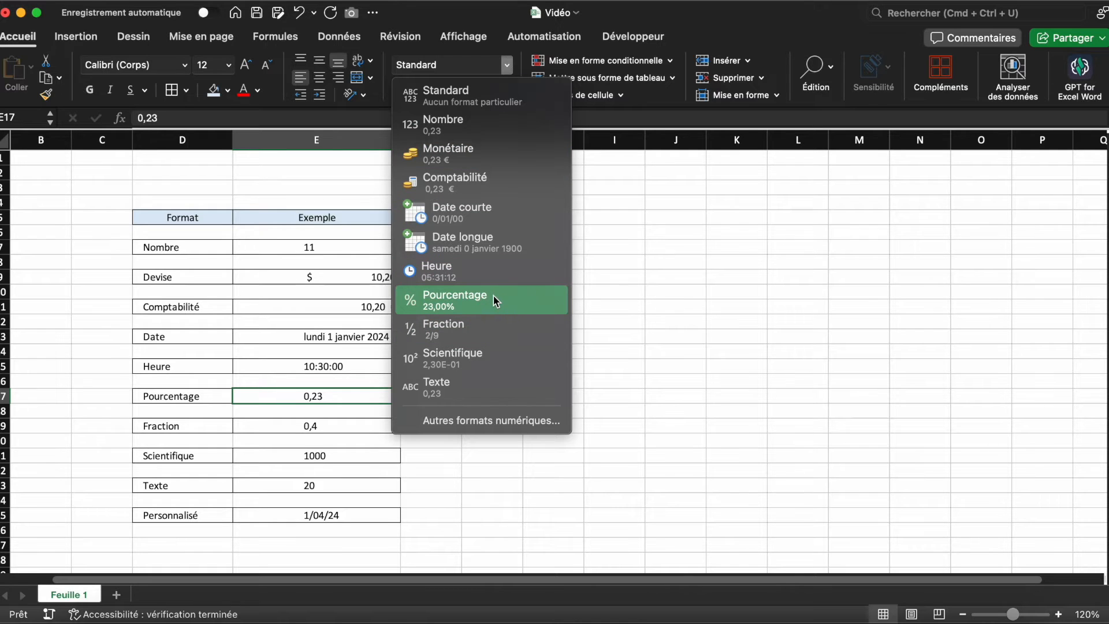
pyautogui.click(581, 237)
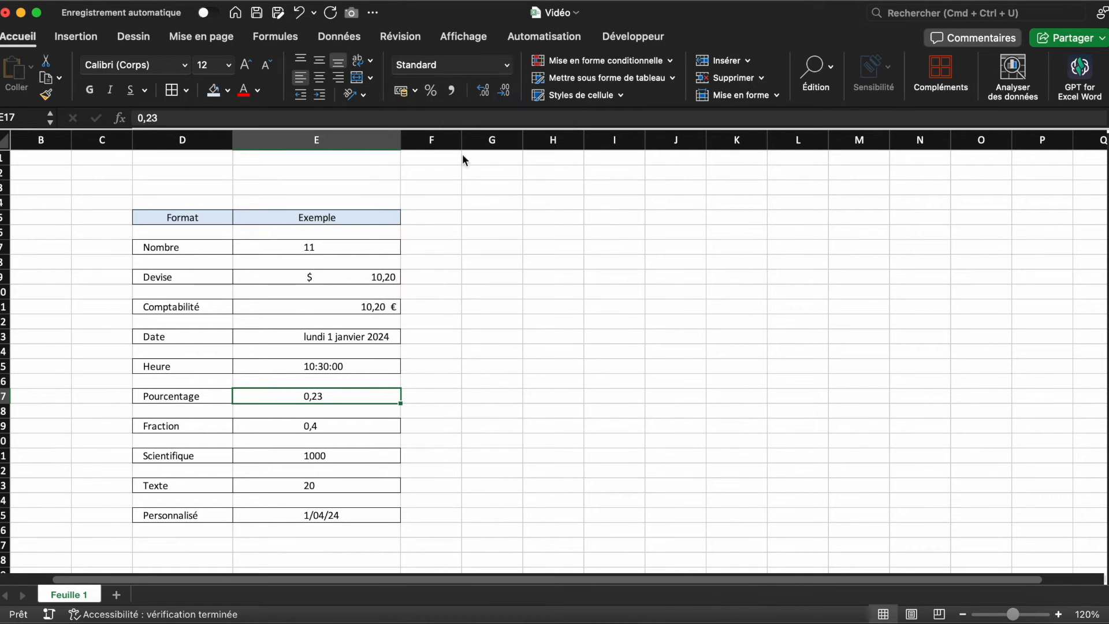
pyautogui.click(432, 91)
# Apply the Fraction format to the Fraction example in E19 and deselect it by selecting cell G18
pyautogui.click(349, 418)
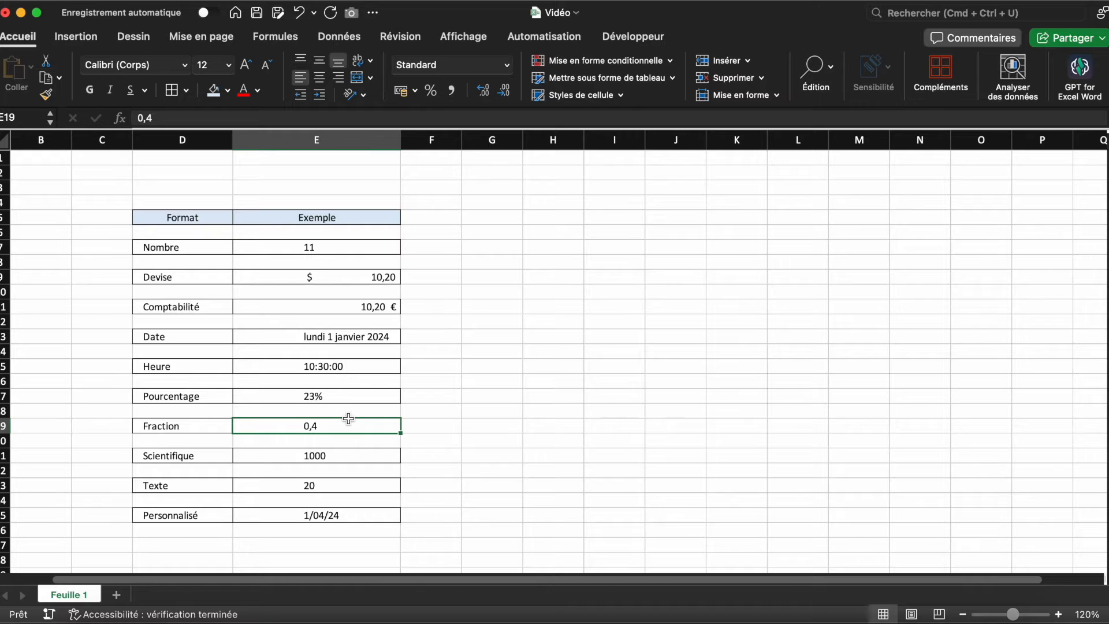
pyautogui.click(507, 62)
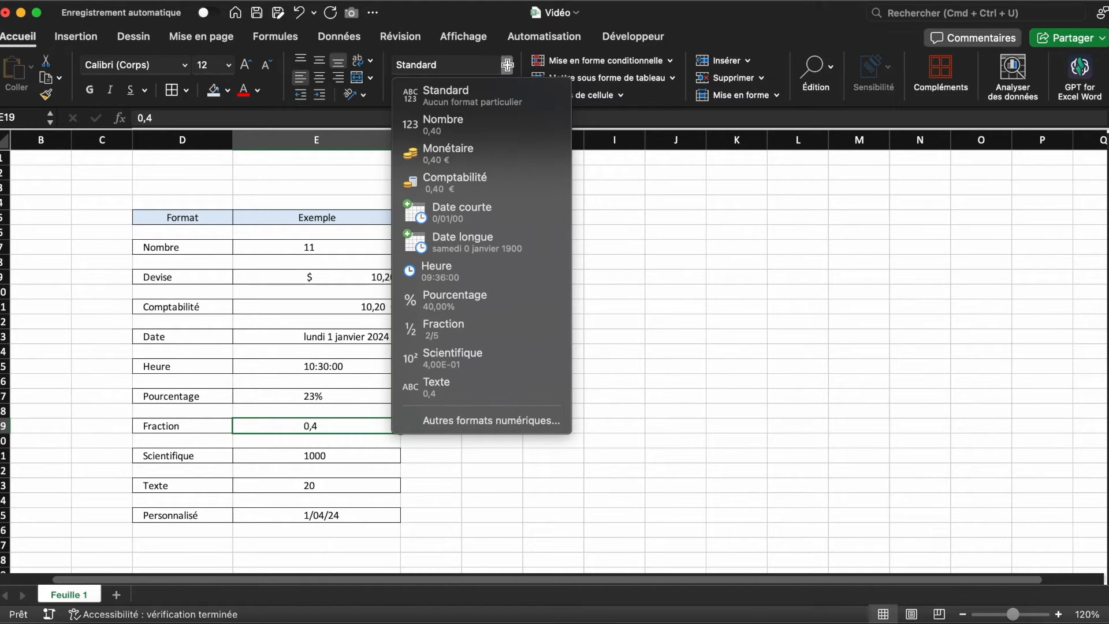
pyautogui.click(497, 325)
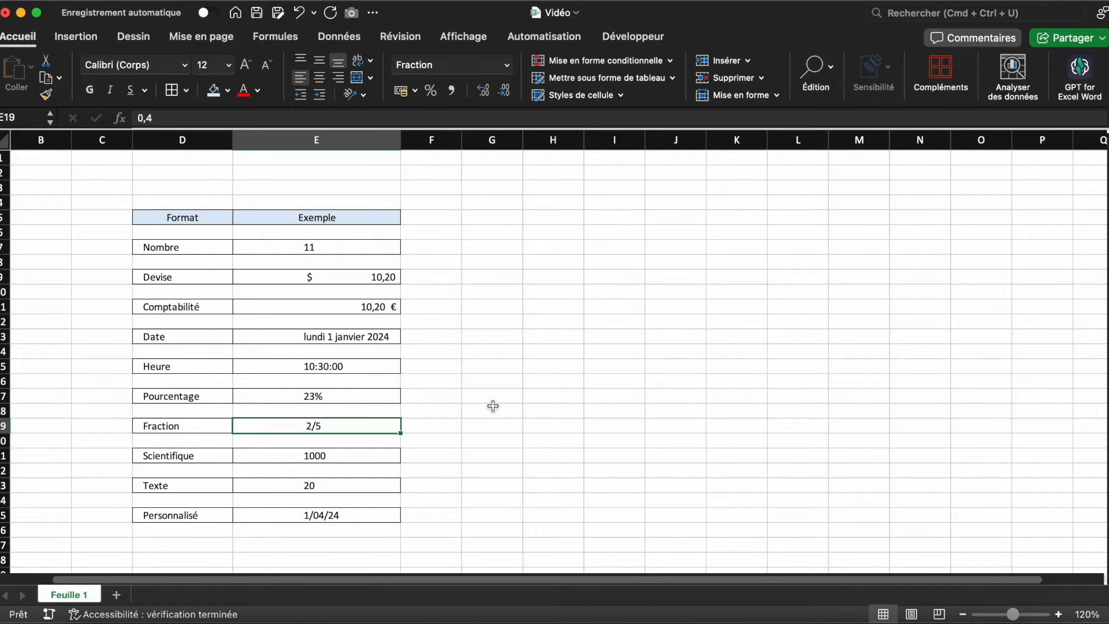
pyautogui.click(493, 406)
pyautogui.scroll(-1, 493, 406)
pyautogui.hscroll(-1, 493, 406)
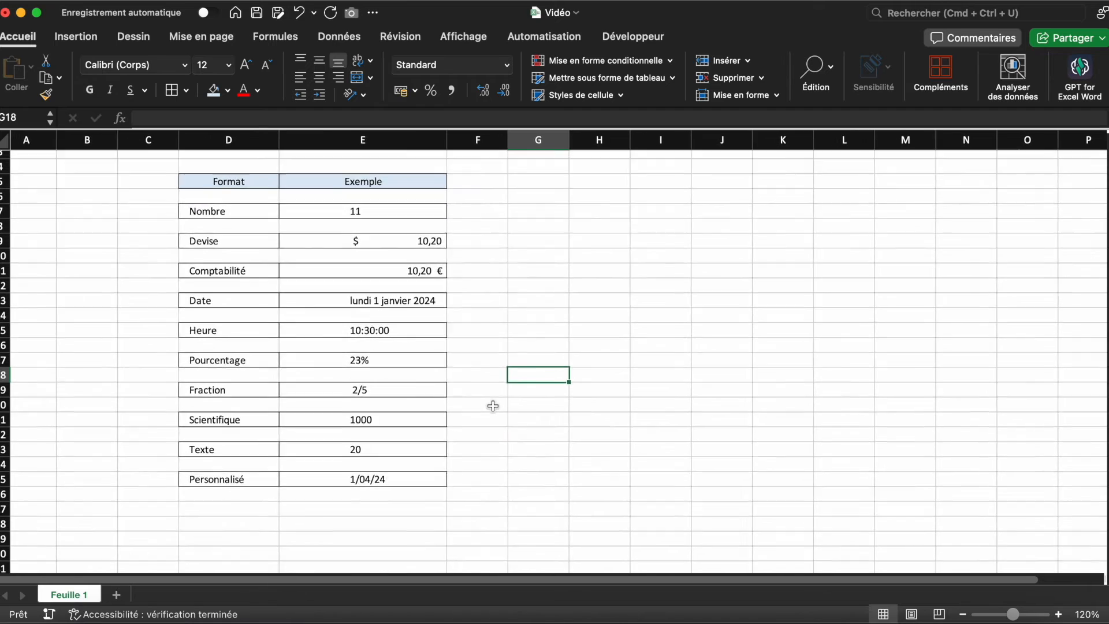
# Apply the Scientifique format to the Scientifique example in cell E21 and deselect it by selecting cell H14
pyautogui.scroll(1, 493, 406)
pyautogui.hscroll(-1, 492, 406)
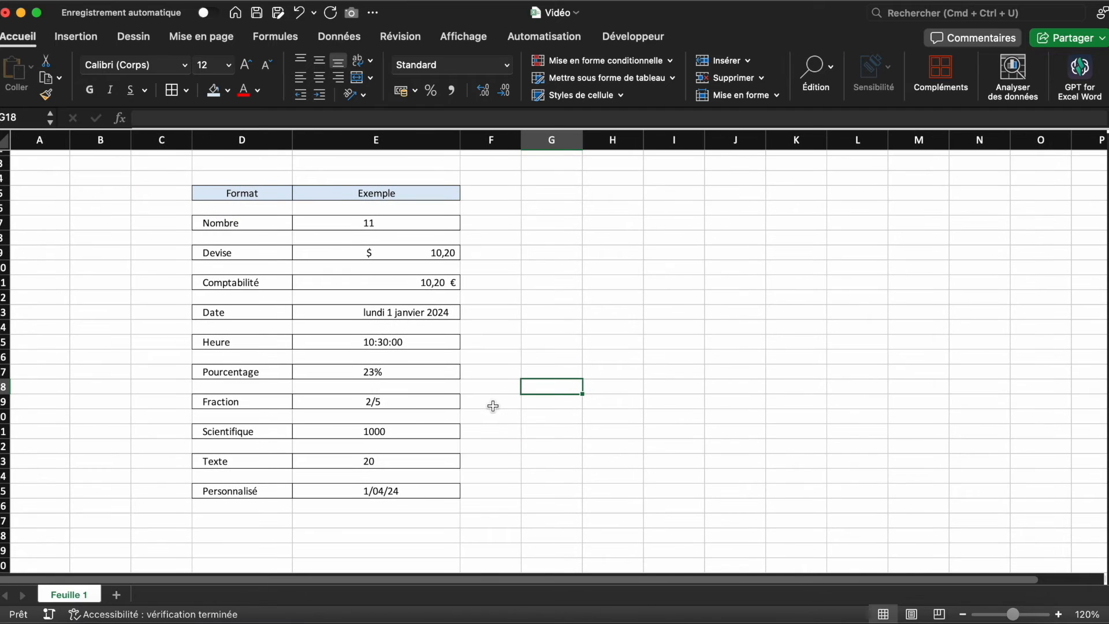
pyautogui.click(410, 430)
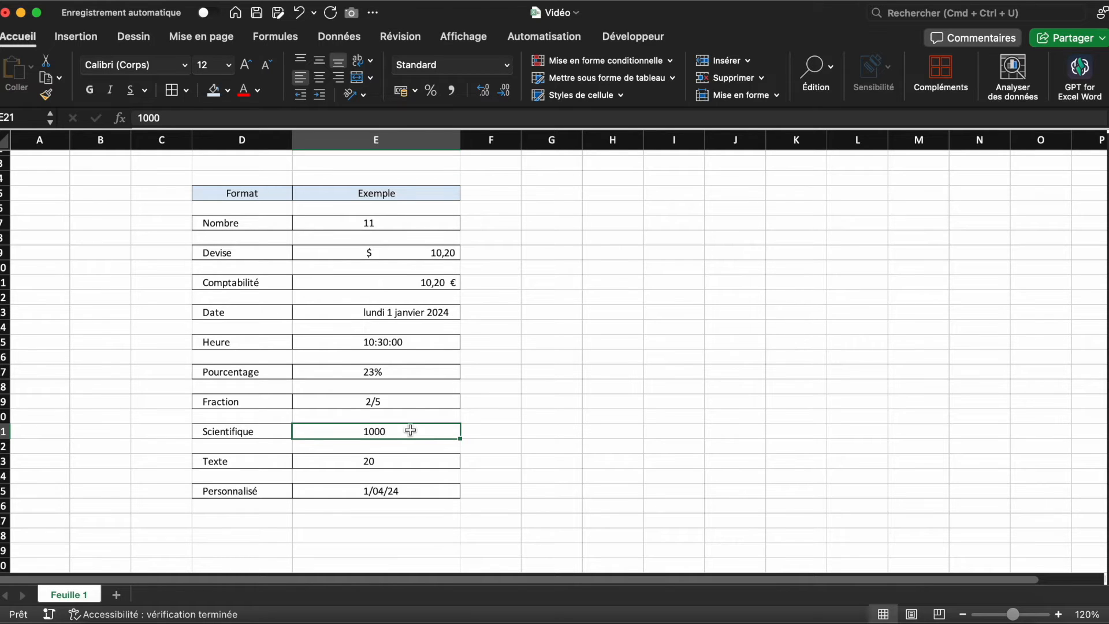
pyautogui.click(507, 66)
pyautogui.click(462, 358)
pyautogui.click(602, 328)
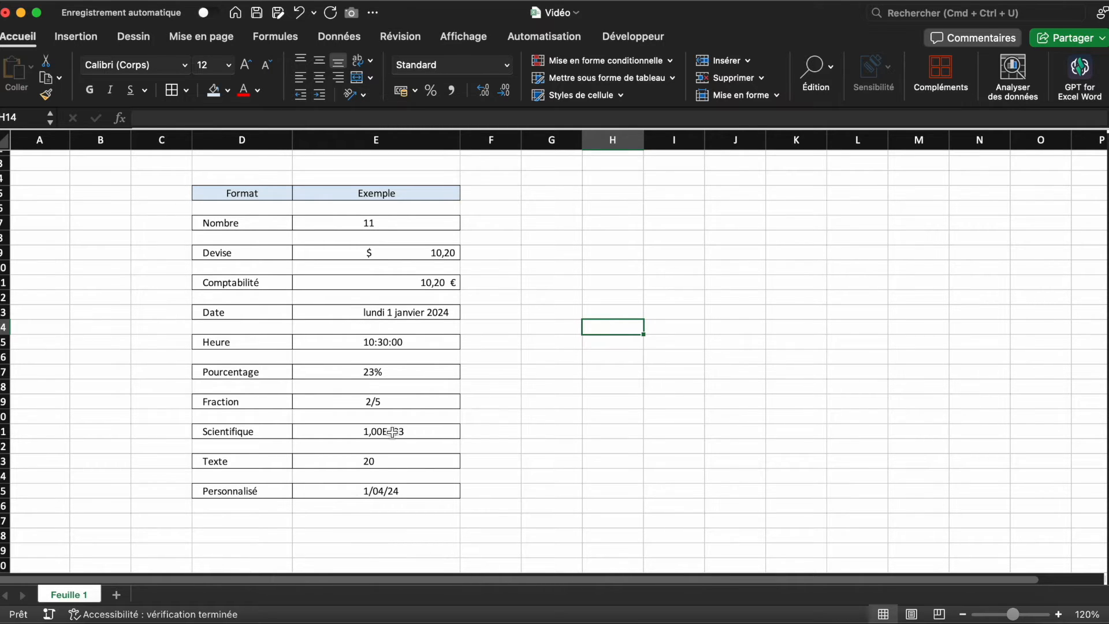
# Open the number format settings for the Personnalisé example in E25 and choose the date type 14.03.12
pyautogui.click(411, 490)
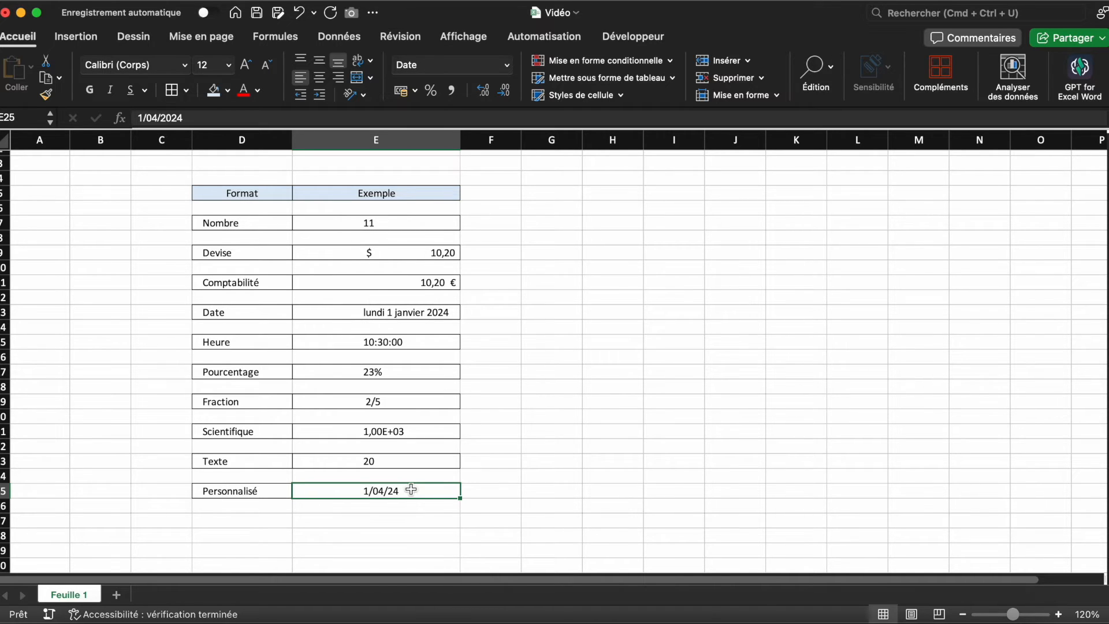
pyautogui.click(507, 64)
pyautogui.click(486, 421)
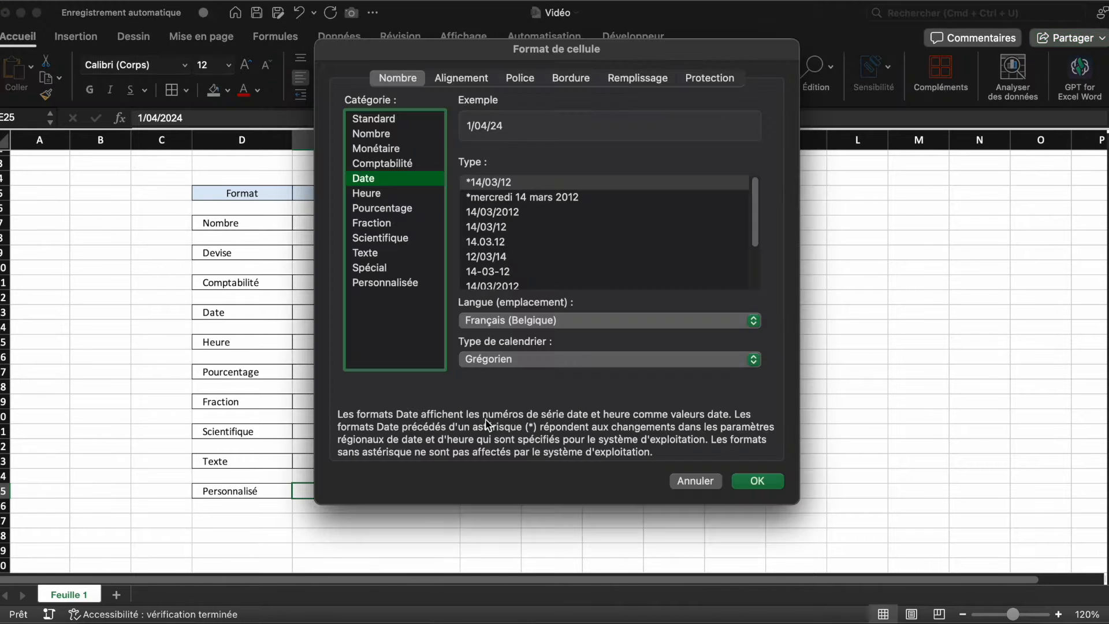
pyautogui.moveTo(478, 39); pyautogui.dragTo(646, 32)
pyautogui.click(693, 189)
pyautogui.click(695, 234)
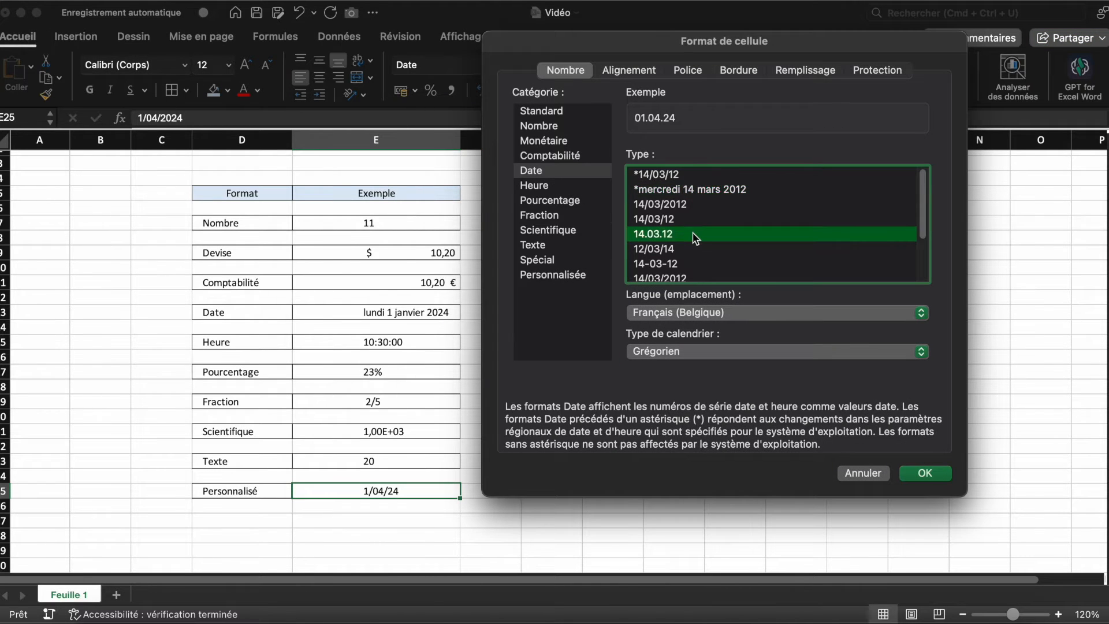
pyautogui.scroll(-5, 695, 238)
pyautogui.scroll(5, 694, 238)
# Apply the custom number format mmmm to cell E25 and deselect it
pyautogui.click(577, 277)
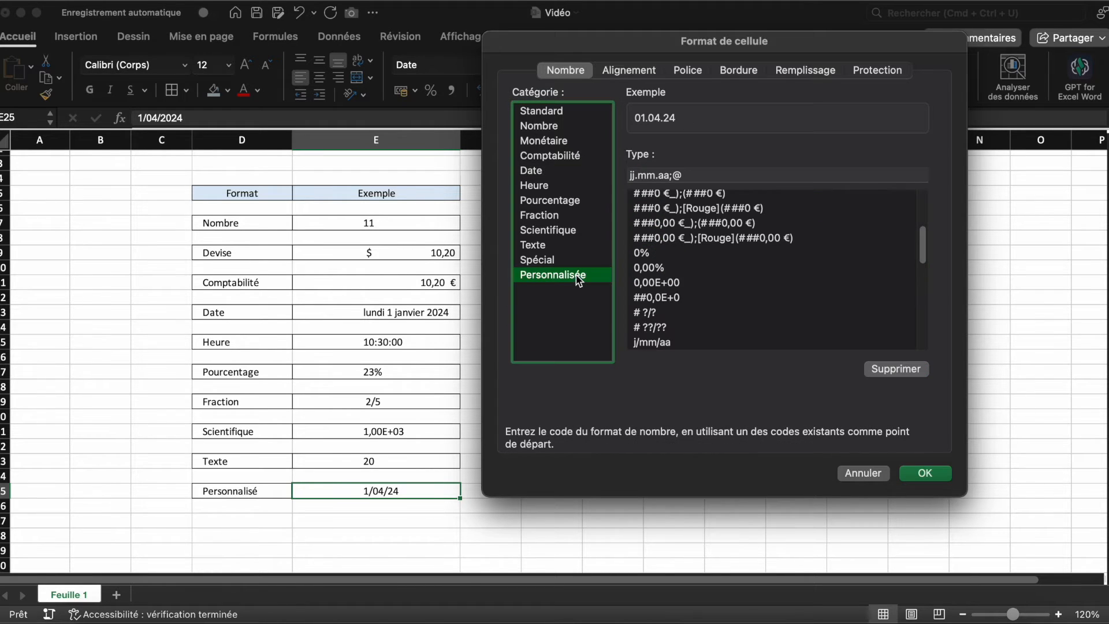
pyautogui.tripleClick(703, 175)
pyautogui.press('BackSpace')
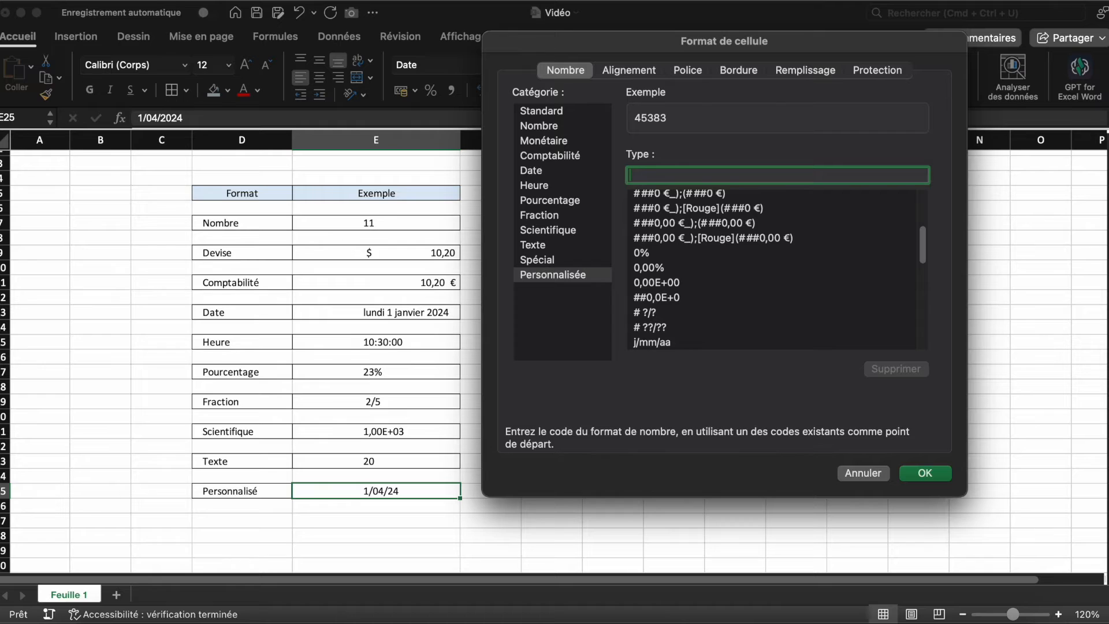
pyautogui.write('mmm')
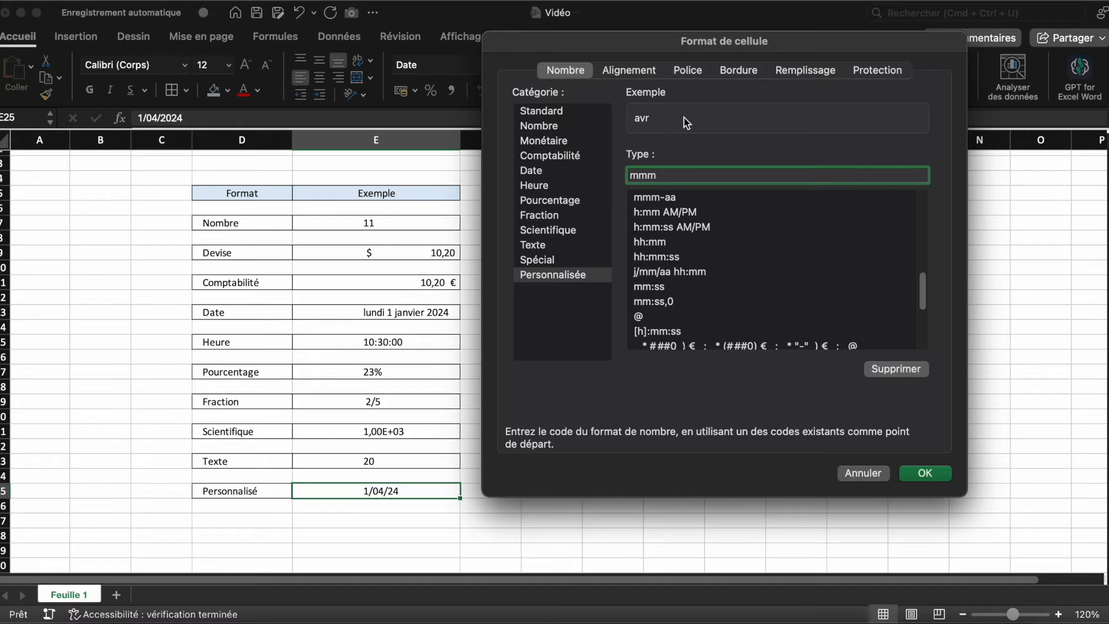
pyautogui.write('m')
pyautogui.click(901, 469)
pyautogui.click(639, 324)
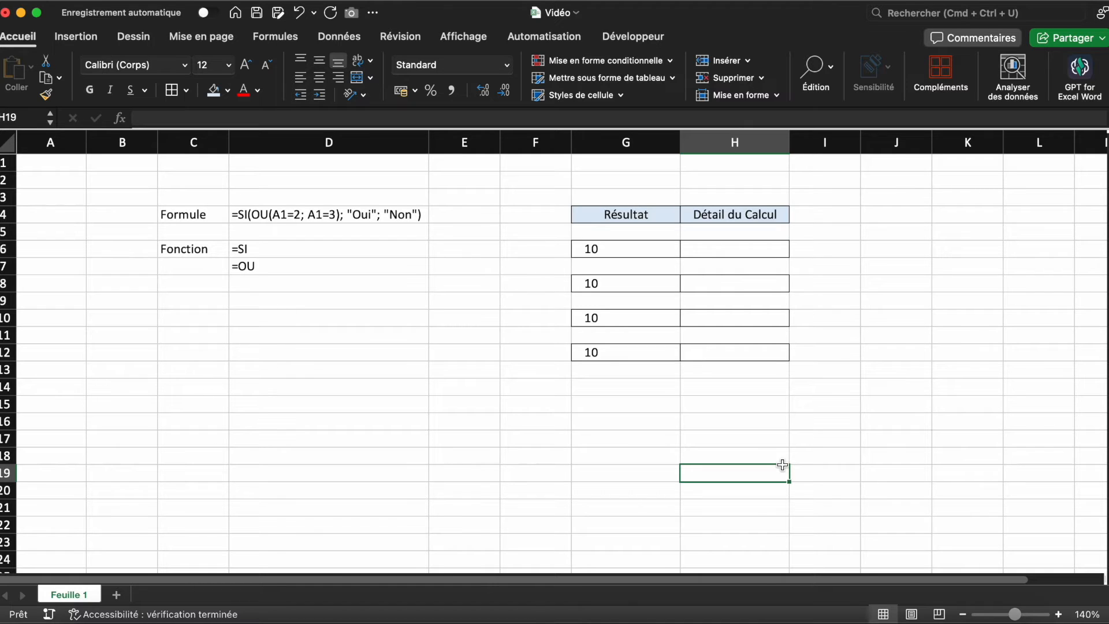
# Examine the sample formula in D4 and the SI and OU functions listed below it
pyautogui.moveTo(165, 197); pyautogui.dragTo(354, 292)
pyautogui.click(357, 351)
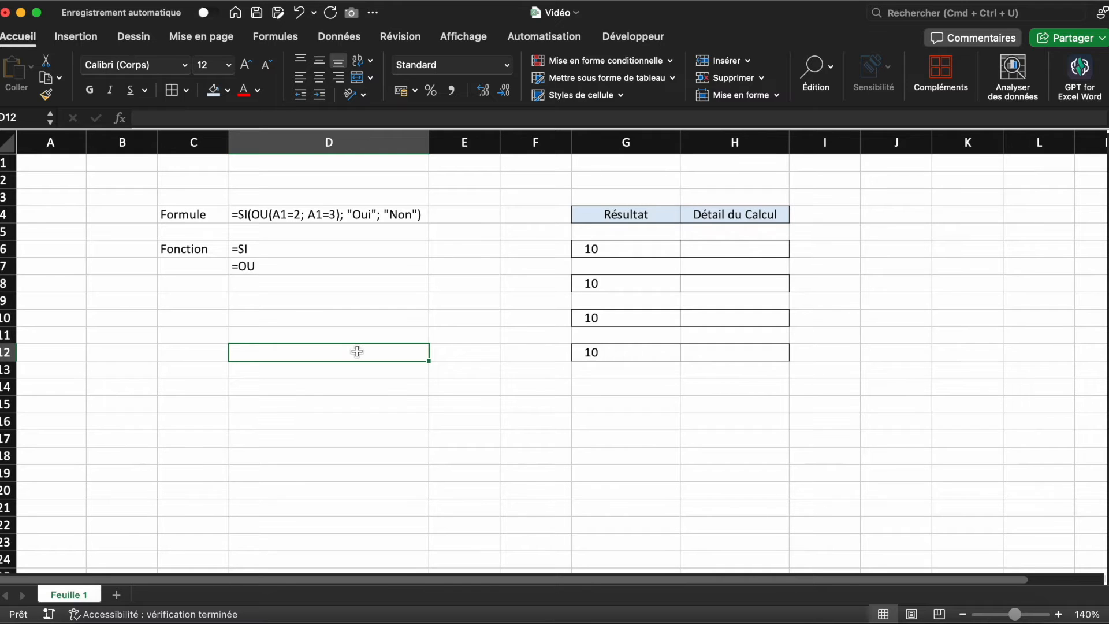
pyautogui.click(243, 216)
pyautogui.click(297, 357)
pyautogui.click(375, 218)
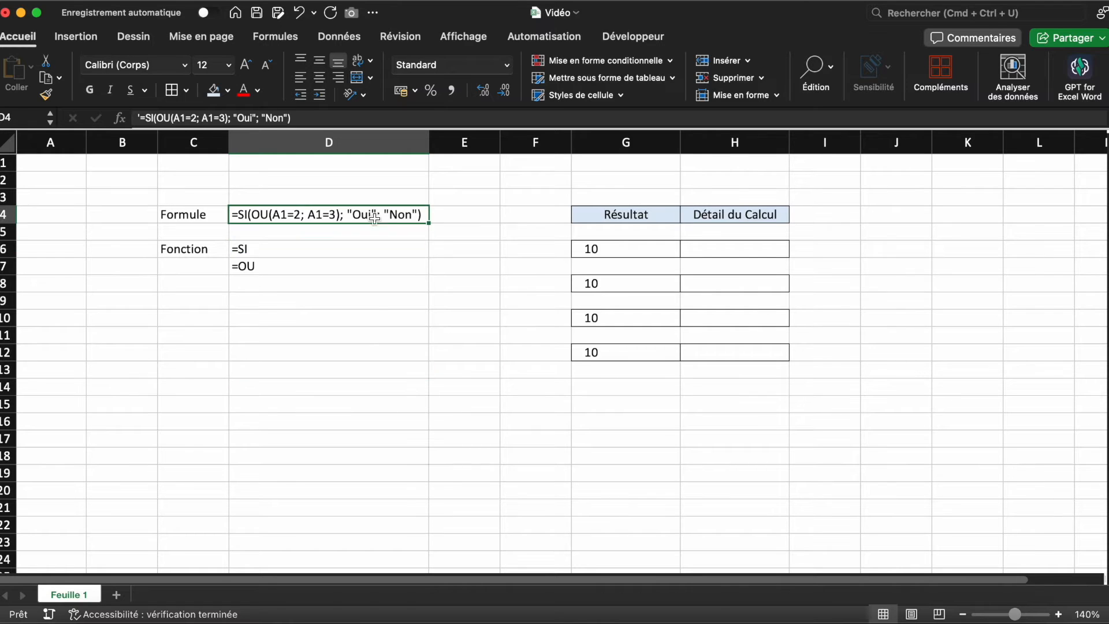
pyautogui.click(375, 315)
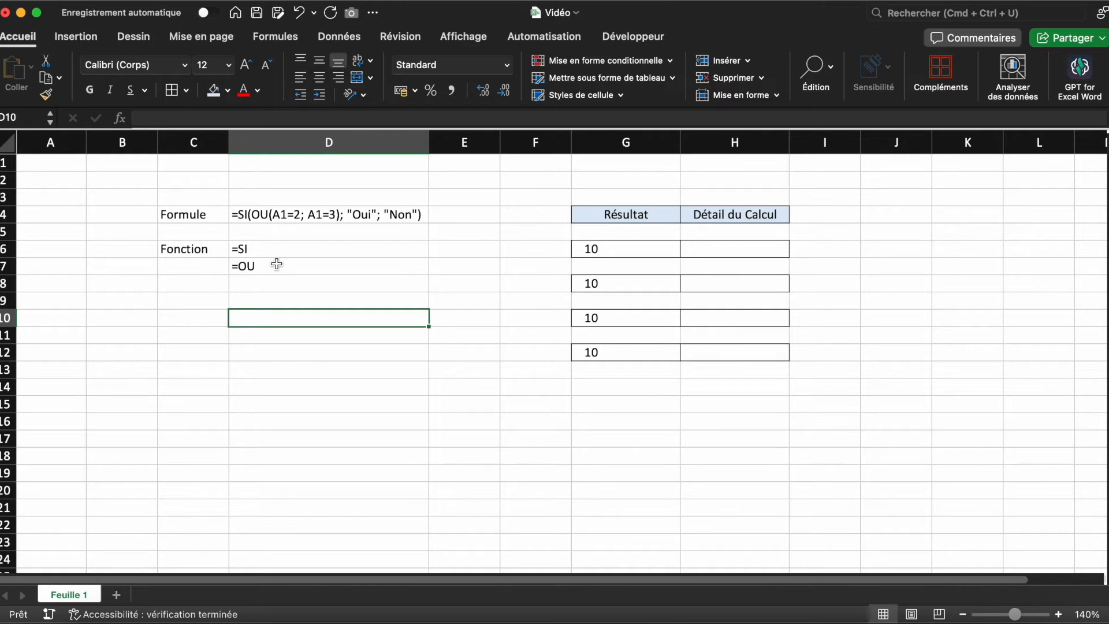
# Enter the addition formula =7+3 in cell H6, the first row under Détail du Calcul
pyautogui.click(747, 244)
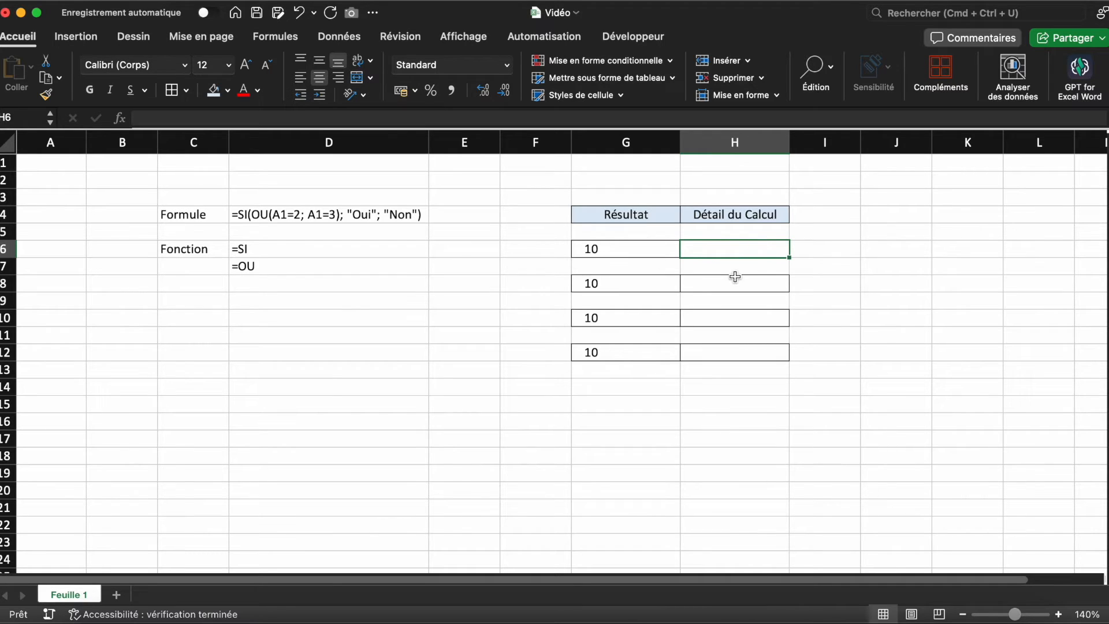
pyautogui.click(727, 437)
pyautogui.click(756, 249)
pyautogui.write('=')
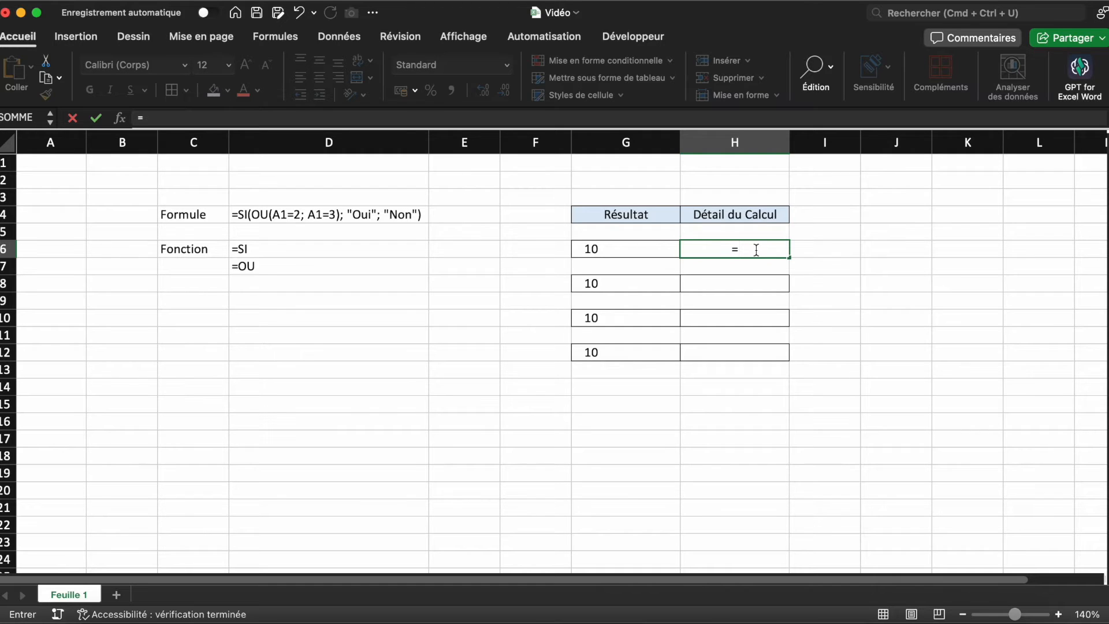
pyautogui.write('L')
pyautogui.press('BackSpace')
pyautogui.write('7+3')
pyautogui.press('Return')
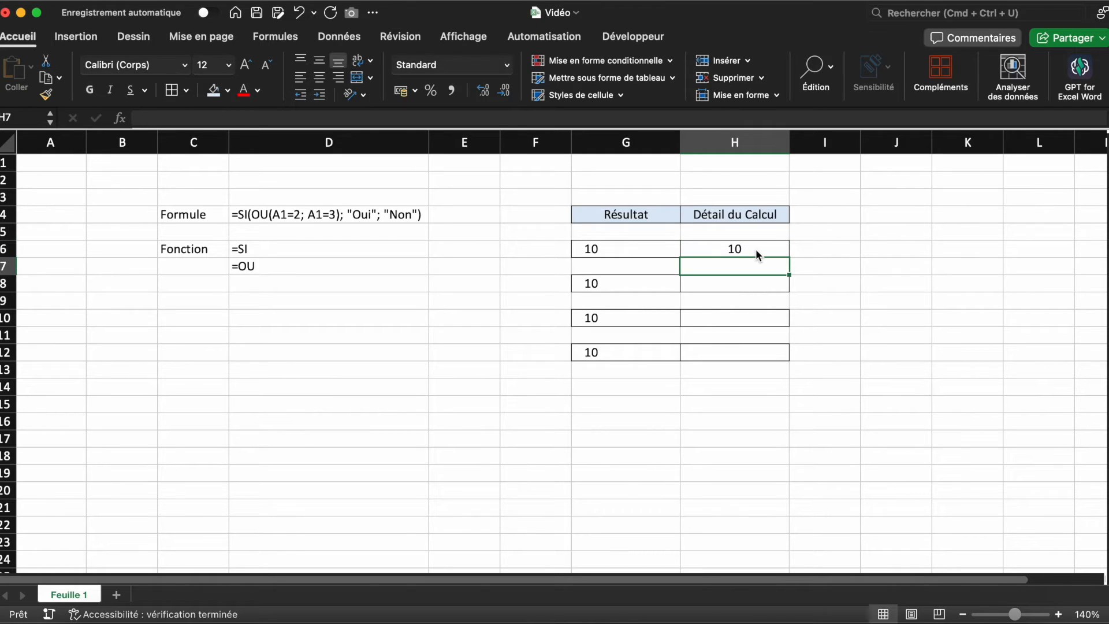
# Replace the formula in cell H6 with =10+0 and highlight its full text for review
pyautogui.click(756, 250)
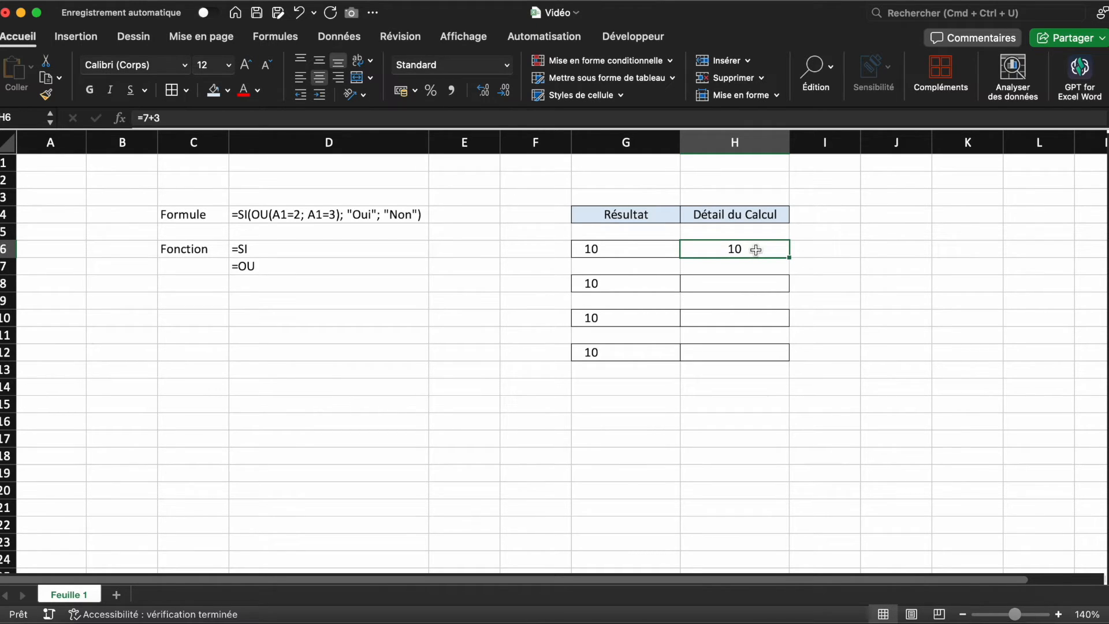
pyautogui.write('=10+0')
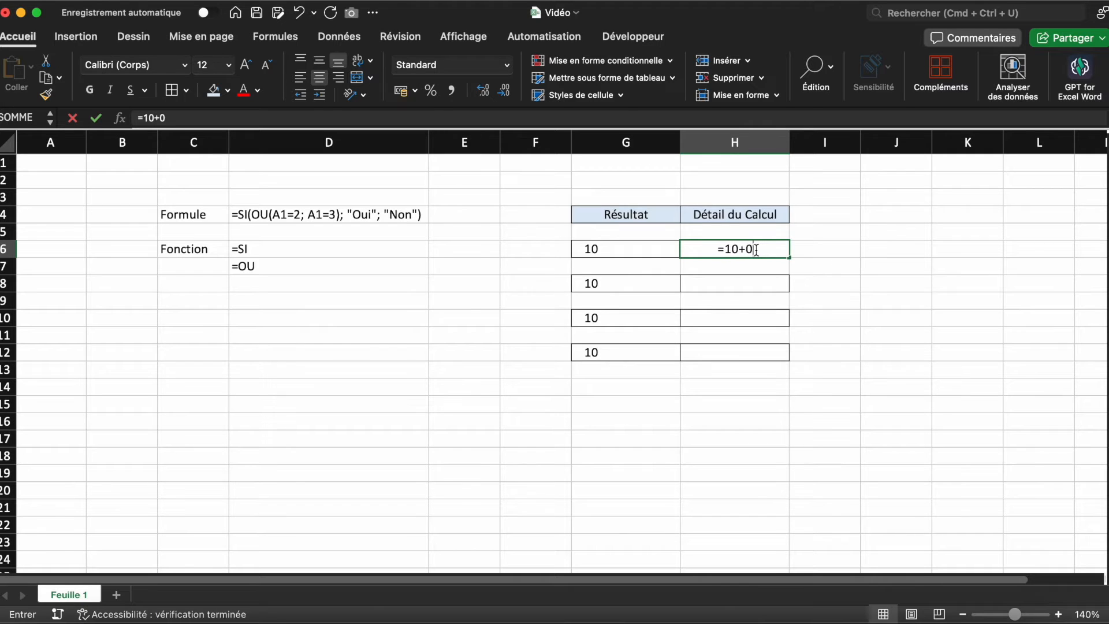
pyautogui.press('Return')
pyautogui.click(761, 253)
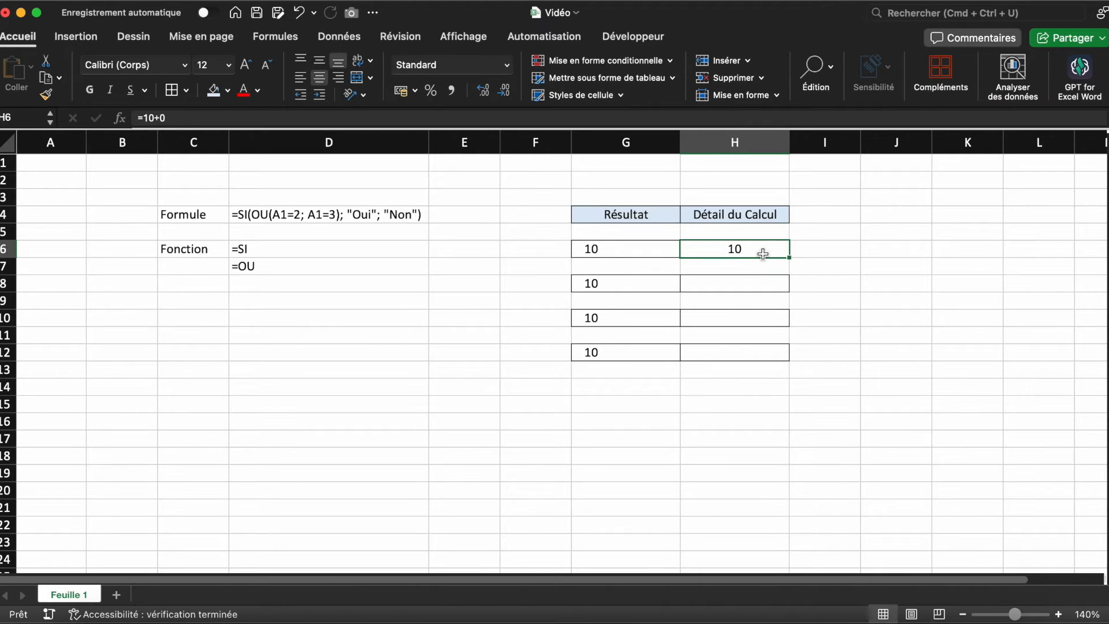
pyautogui.moveTo(169, 119); pyautogui.dragTo(135, 120)
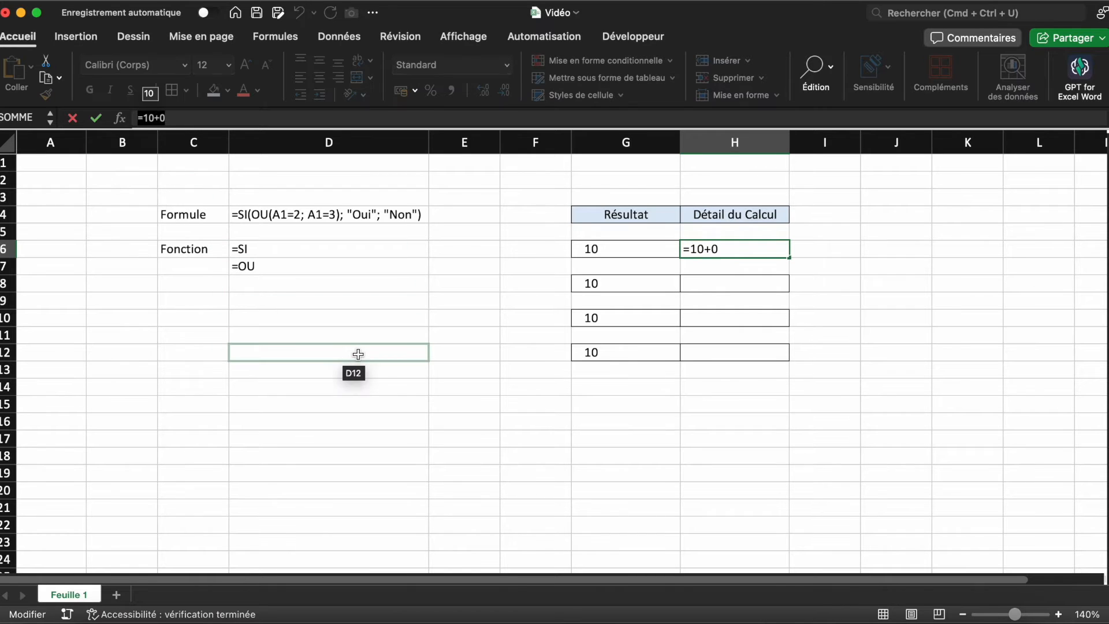
# Enter the subtraction formula =12-2 in cell H8
pyautogui.click(751, 288)
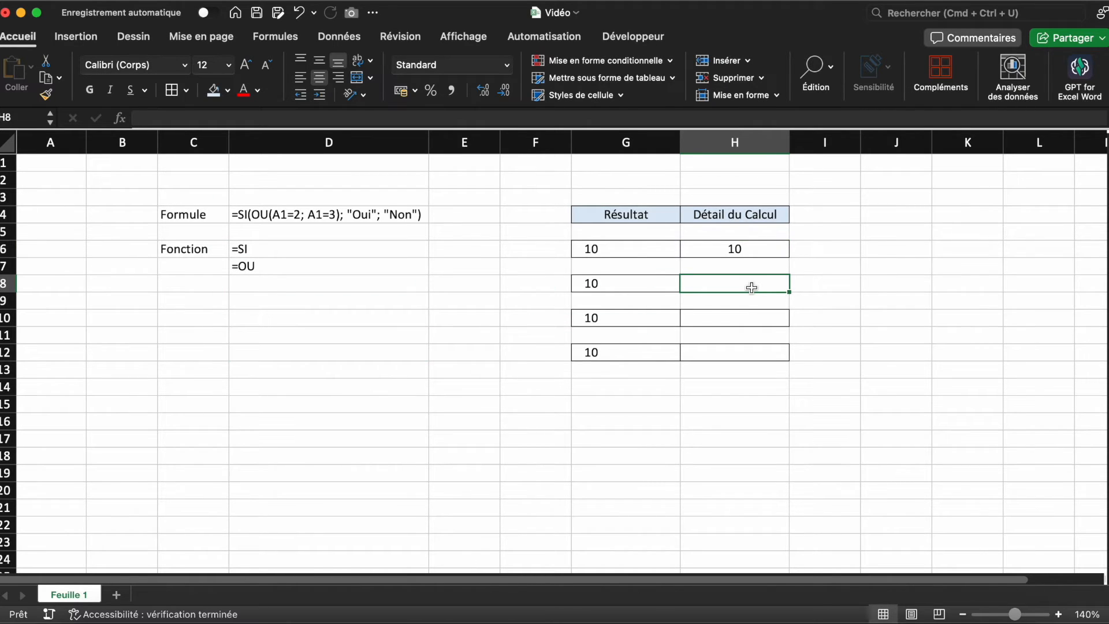
pyautogui.write('=12-2')
pyautogui.press('Return')
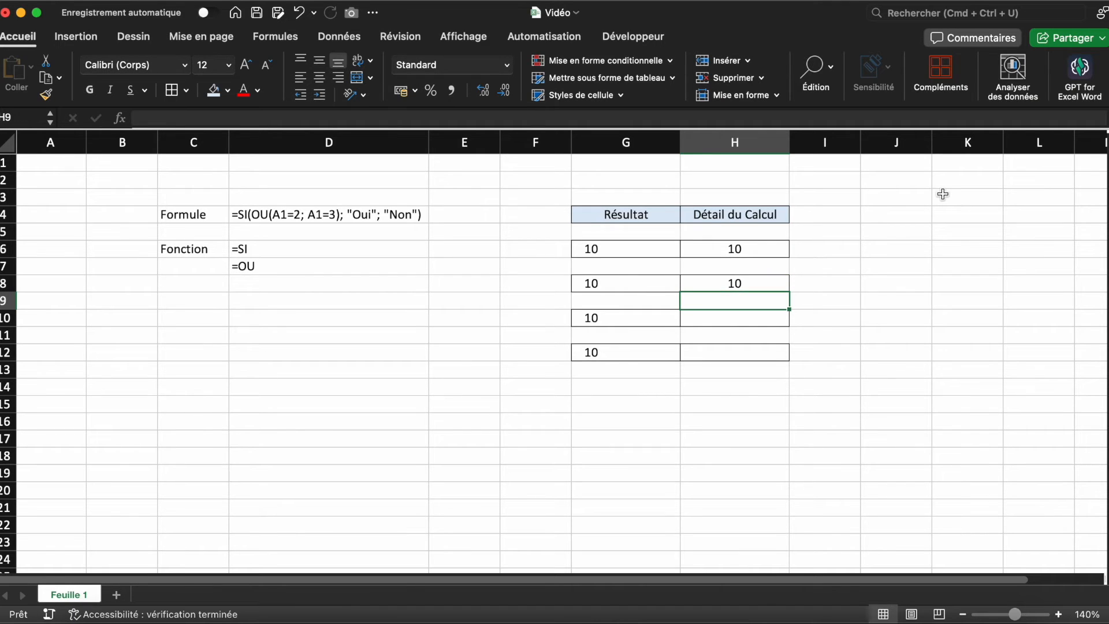
# Replace the subtraction formula in cell H8 with =20-10
pyautogui.press('Up')
pyautogui.write('=2')
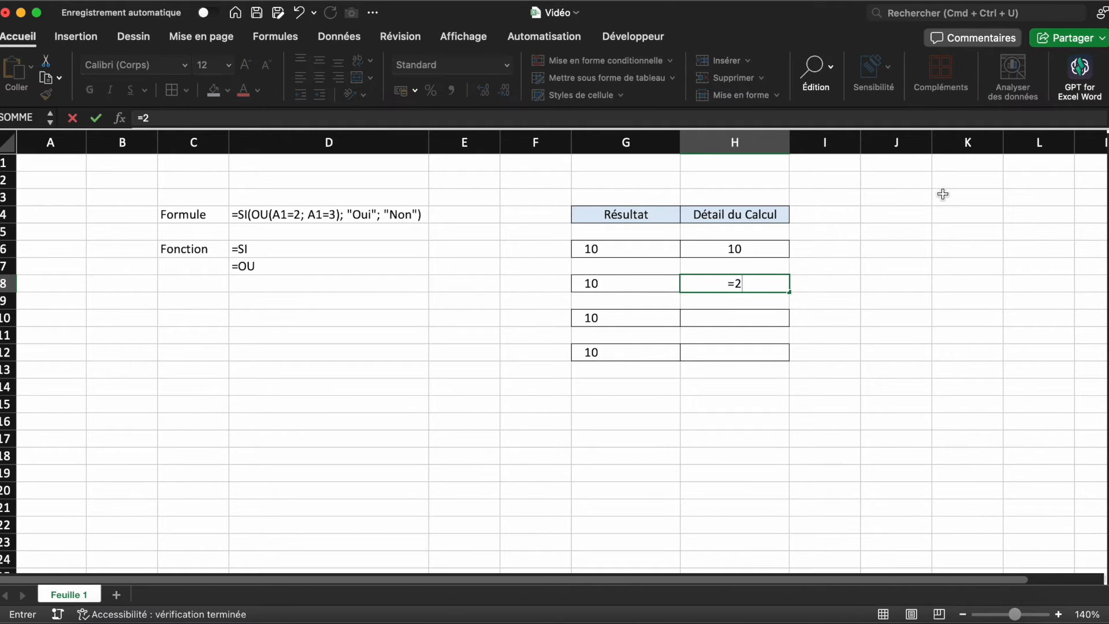
pyautogui.write('0-10')
pyautogui.press('Return')
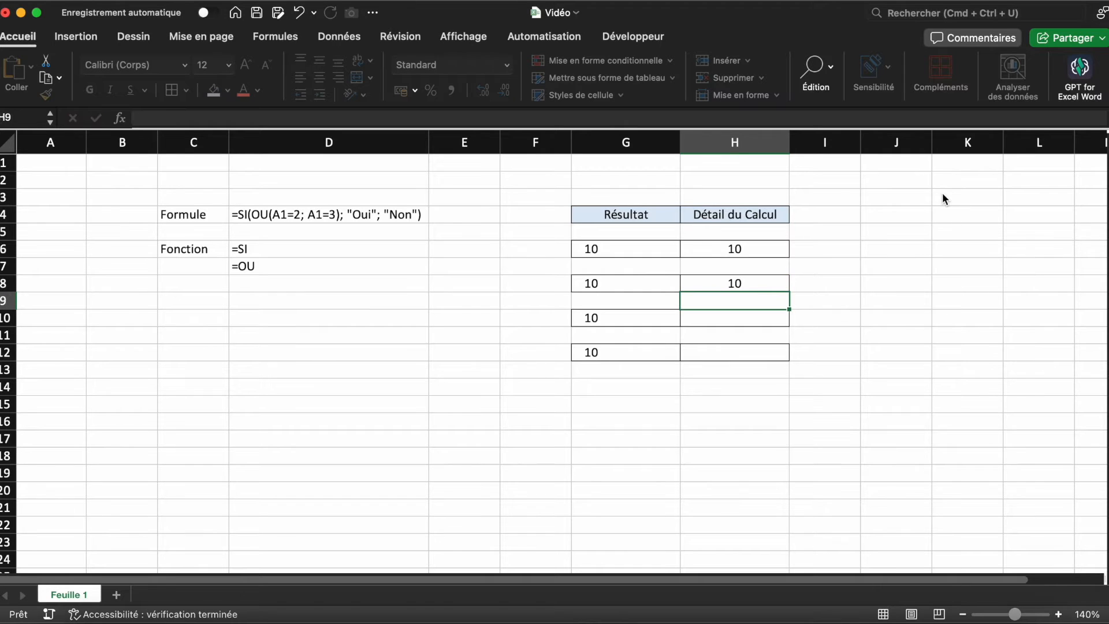
# Enter the multiplication formula =5*2 in cell H10
pyautogui.press('Down')
pyautogui.write('=')
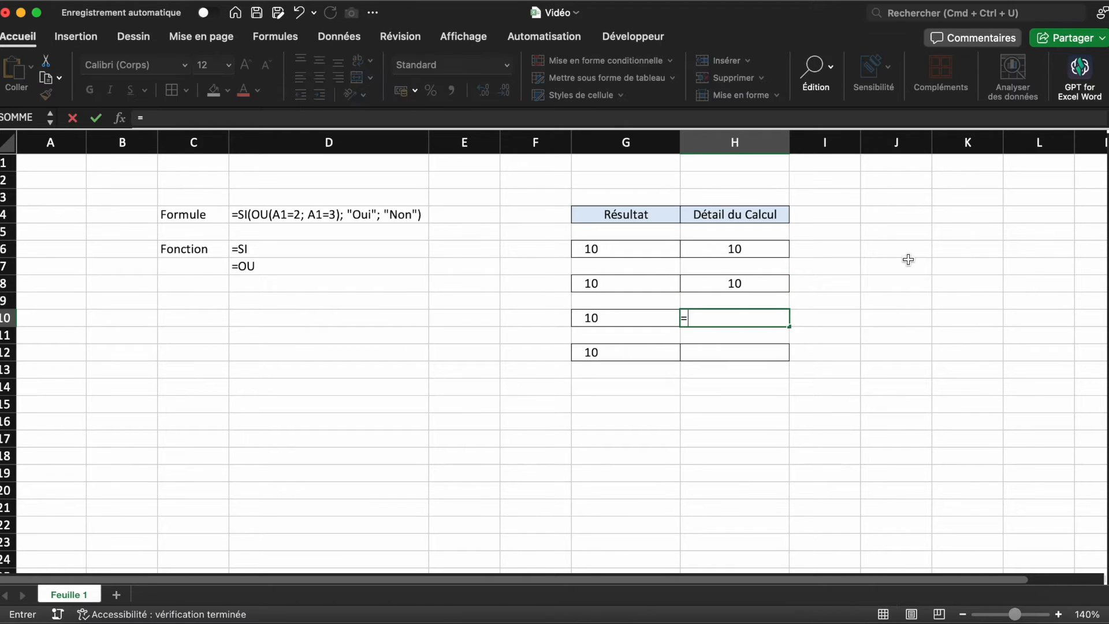
pyautogui.write('5*2')
pyautogui.press('Return')
# Replace the content of cell H10 with 4*2,5 and add the missing equals sign to make it =4*2,5
pyautogui.press('Up')
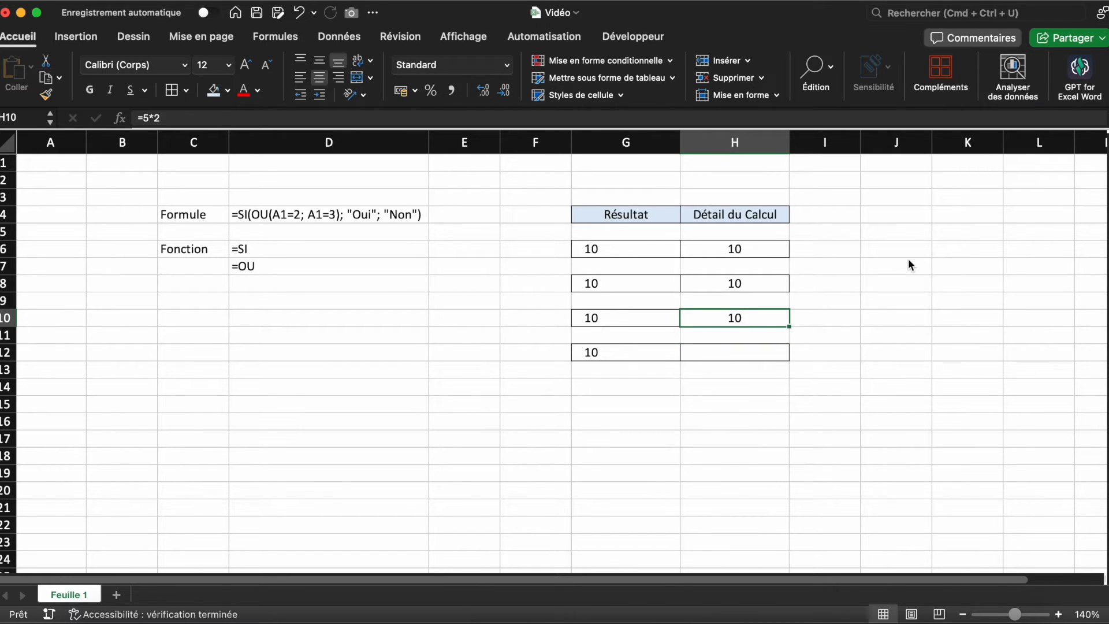
pyautogui.write('4*2,5')
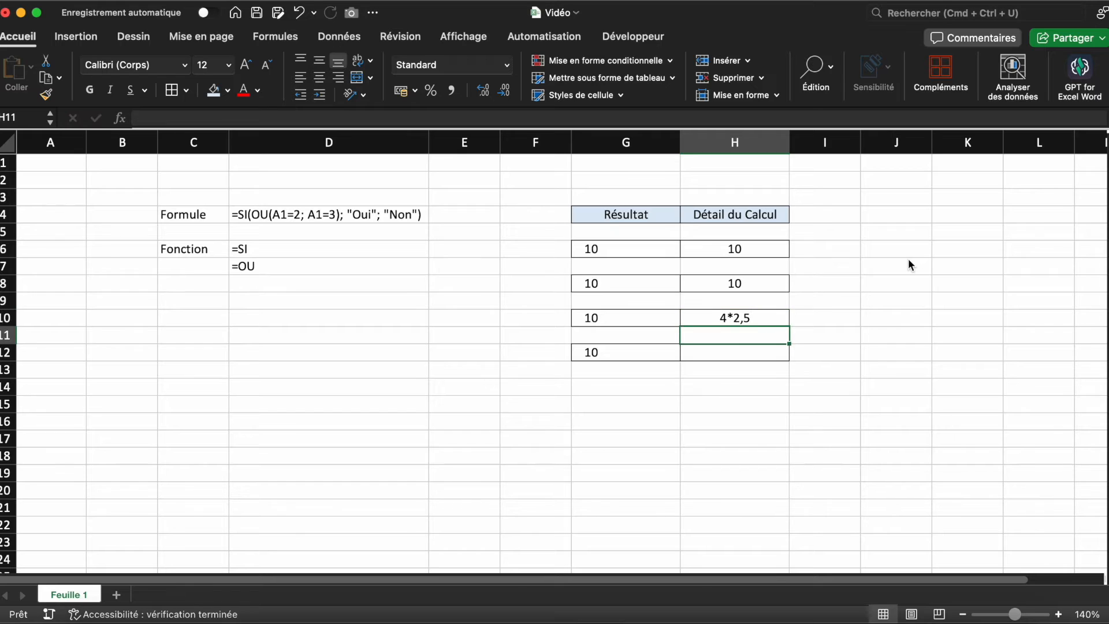
pyautogui.click(710, 319)
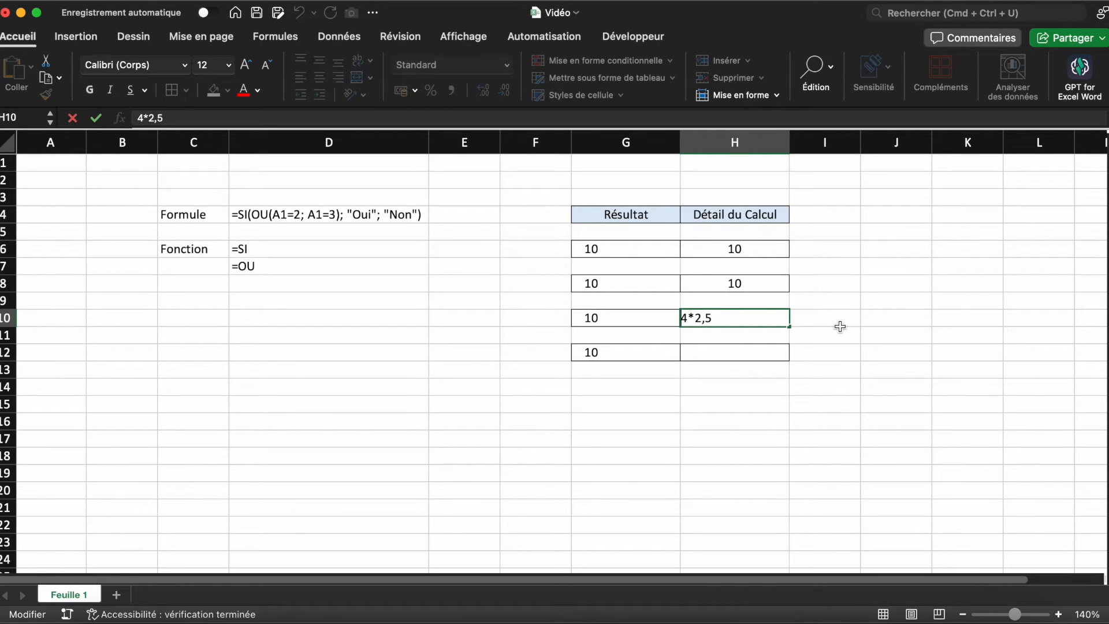
pyautogui.write('=')
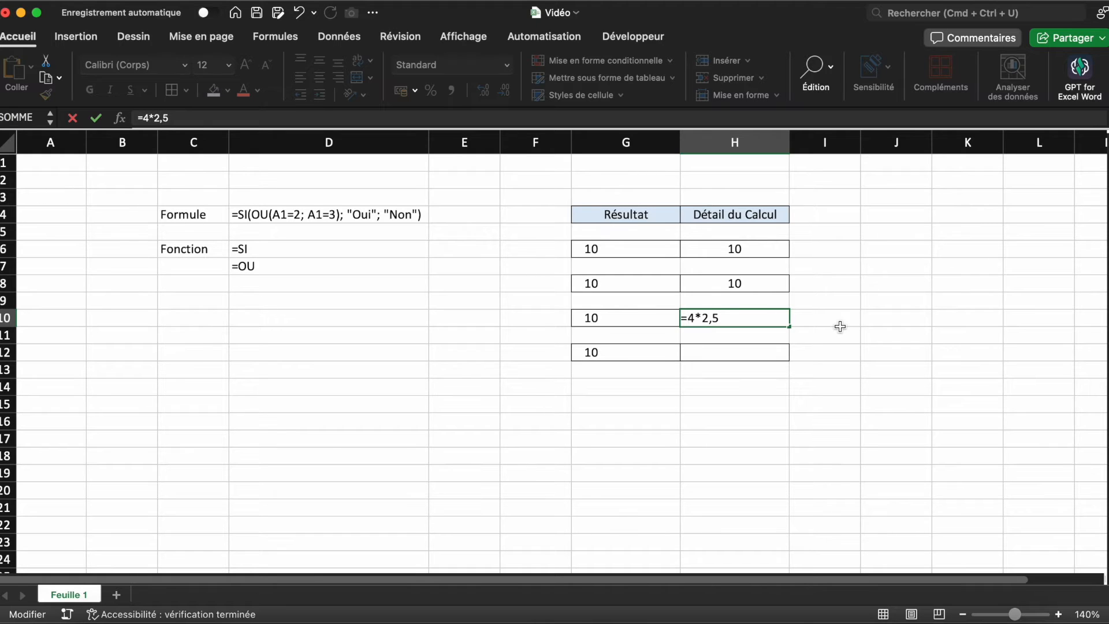
pyautogui.press('Return')
# Enter the division formula =30/3 in cell H12
pyautogui.press('Down')
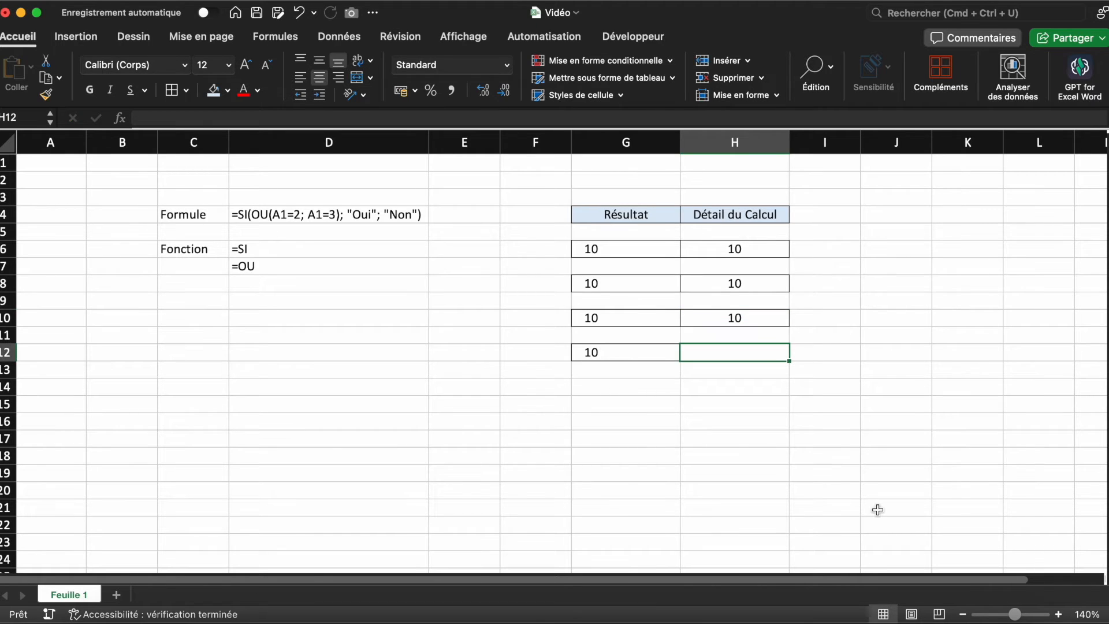
pyautogui.write('=')
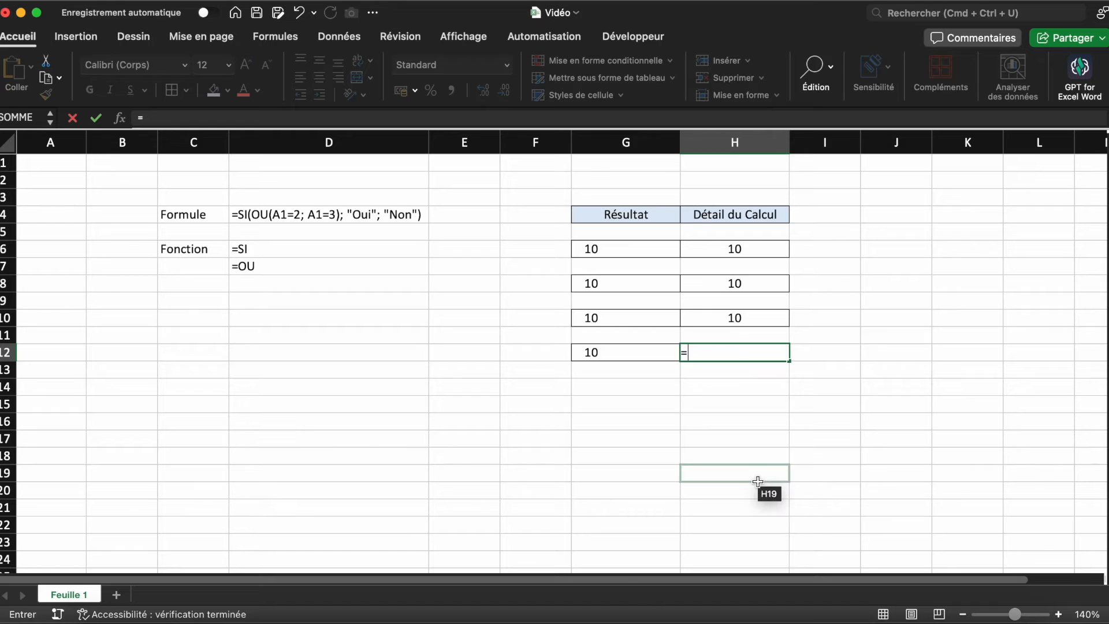
pyautogui.write('30/3')
pyautogui.press('Return')
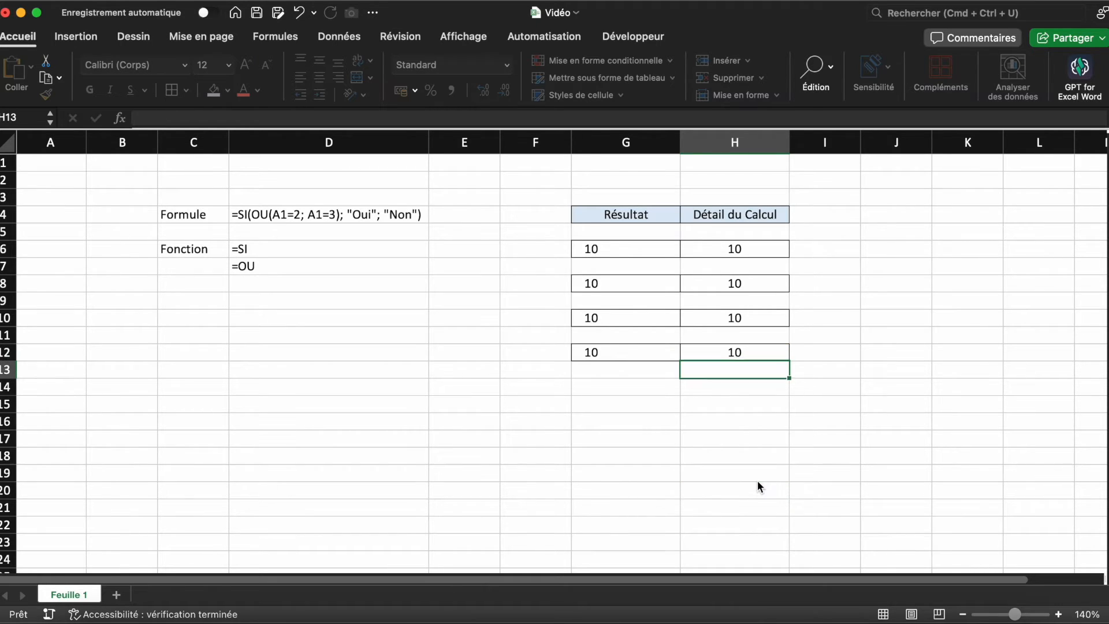
# Review the listed SI and OU functions and select the sample formula in D4 to see how it combines them
pyautogui.click(464, 438)
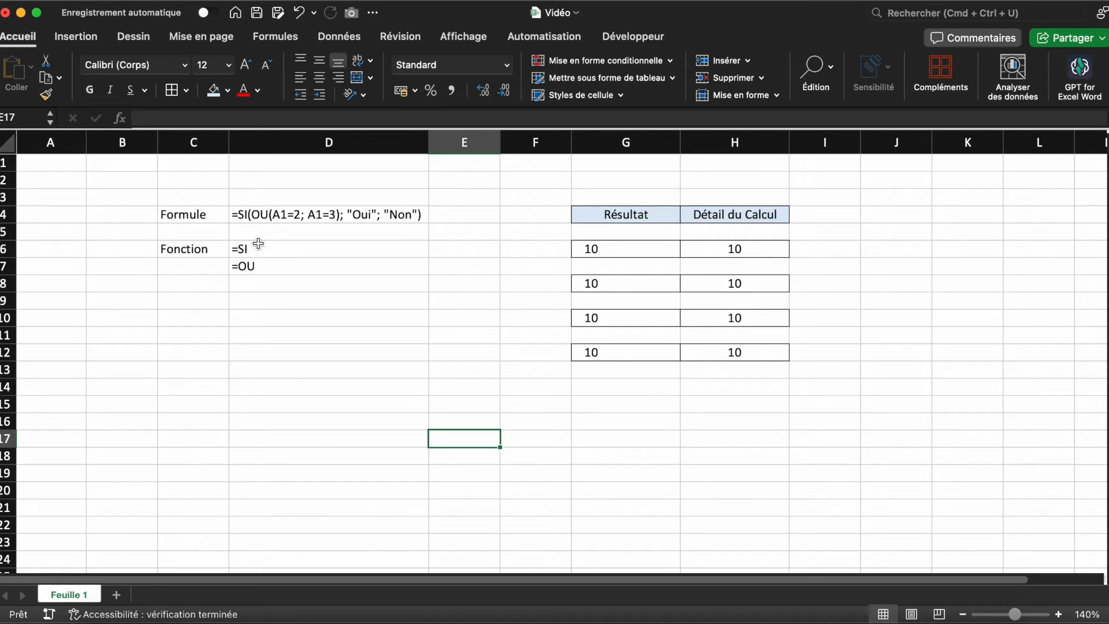
pyautogui.click(327, 369)
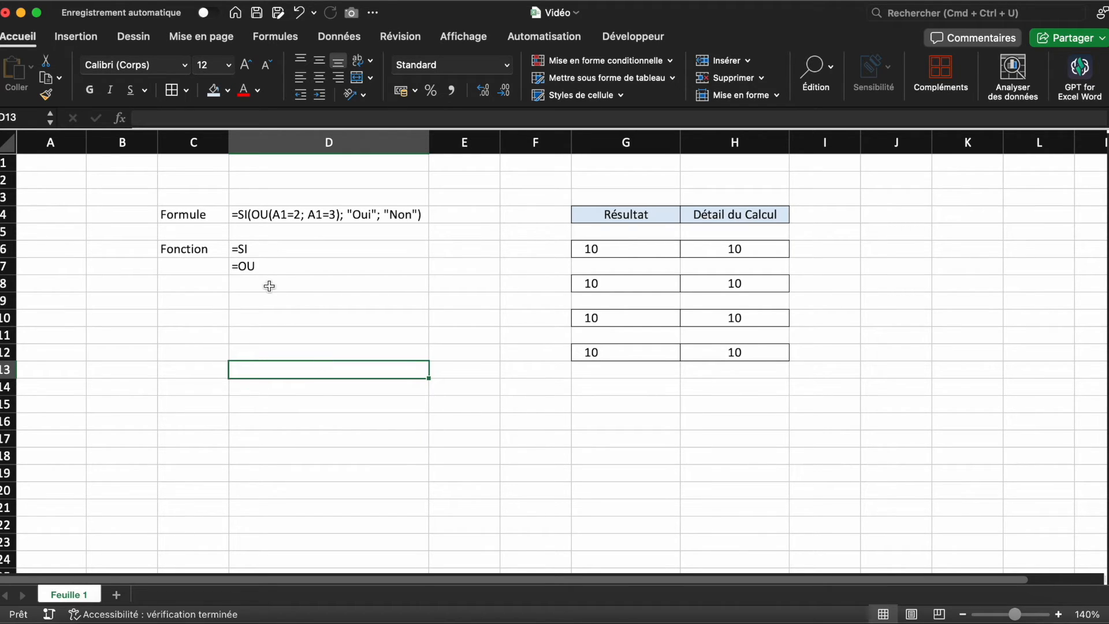
pyautogui.click(282, 216)
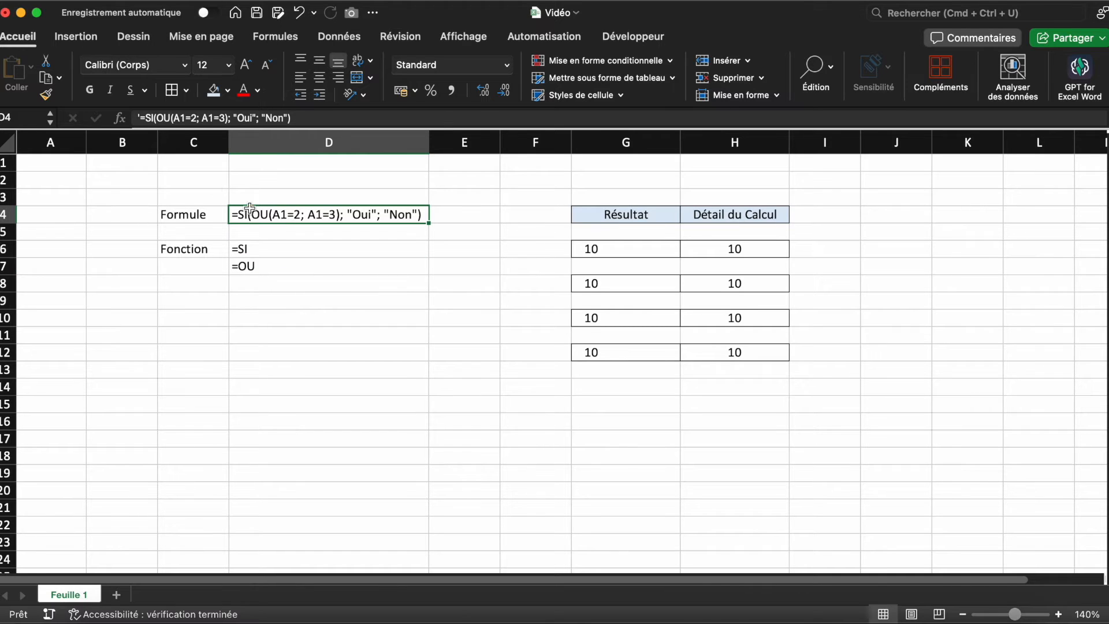
# Inspect the leading apostrophe in cell D4 that makes its sample formula display as text
pyautogui.click(141, 120)
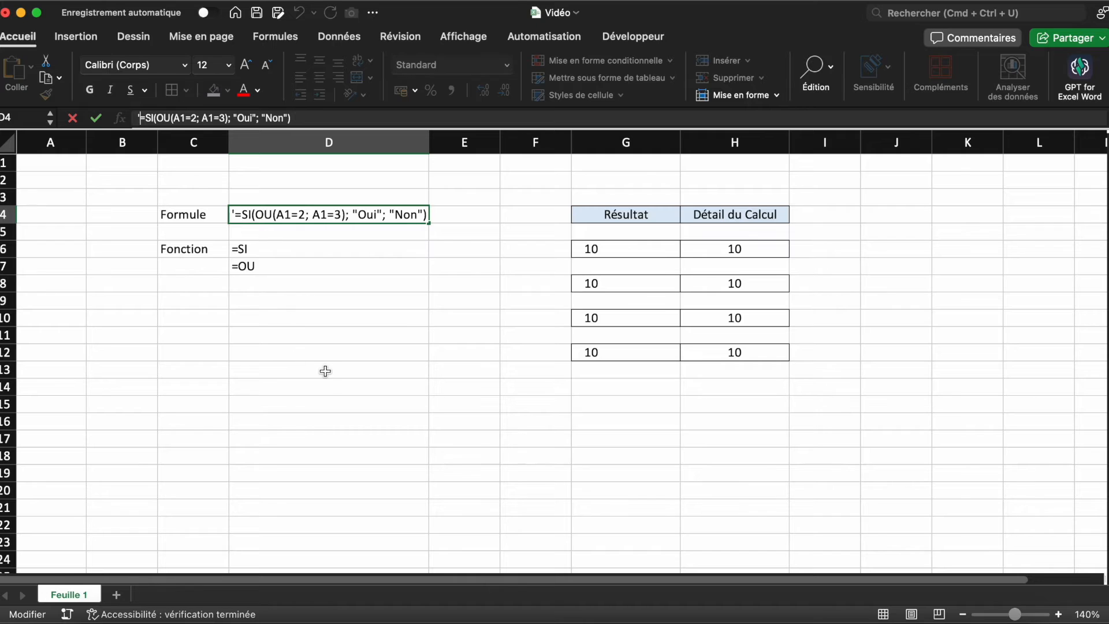
pyautogui.press('Escape')
pyautogui.click(342, 396)
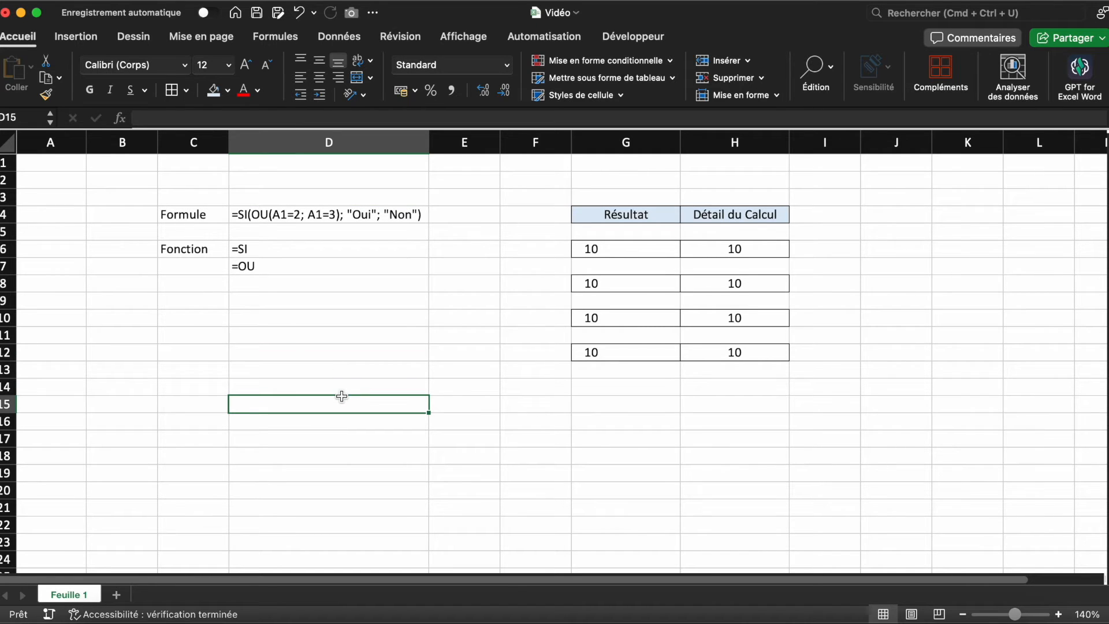
# Enter 10 in cell C12 and display the formula =5*2 as text in D12 with a leading apostrophe
pyautogui.click(297, 351)
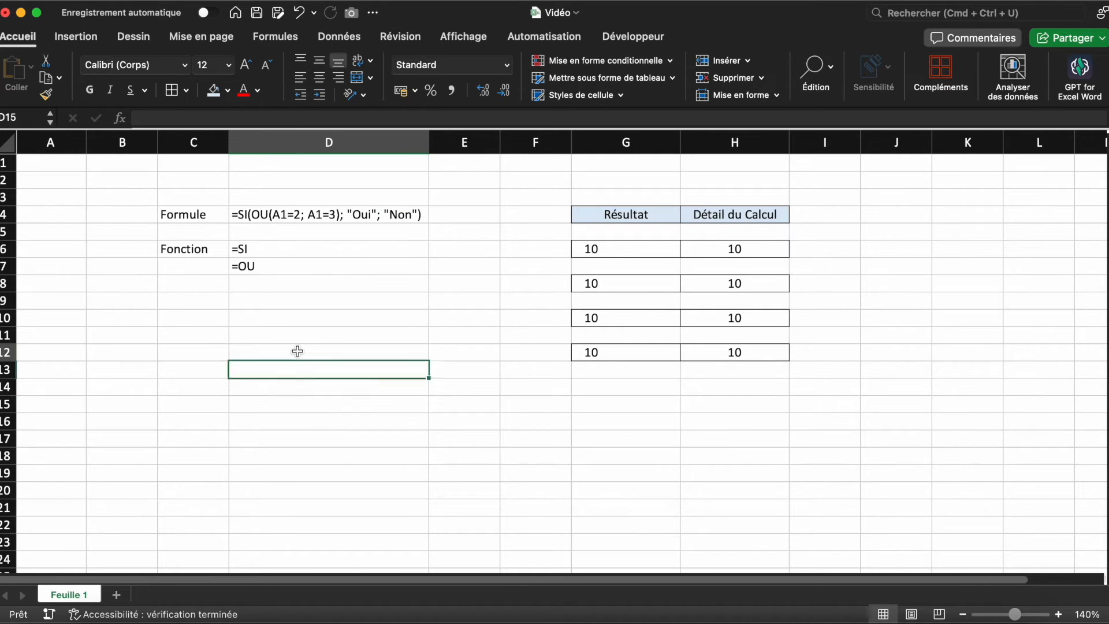
pyautogui.click(190, 350)
pyautogui.write('10')
pyautogui.press('Tab')
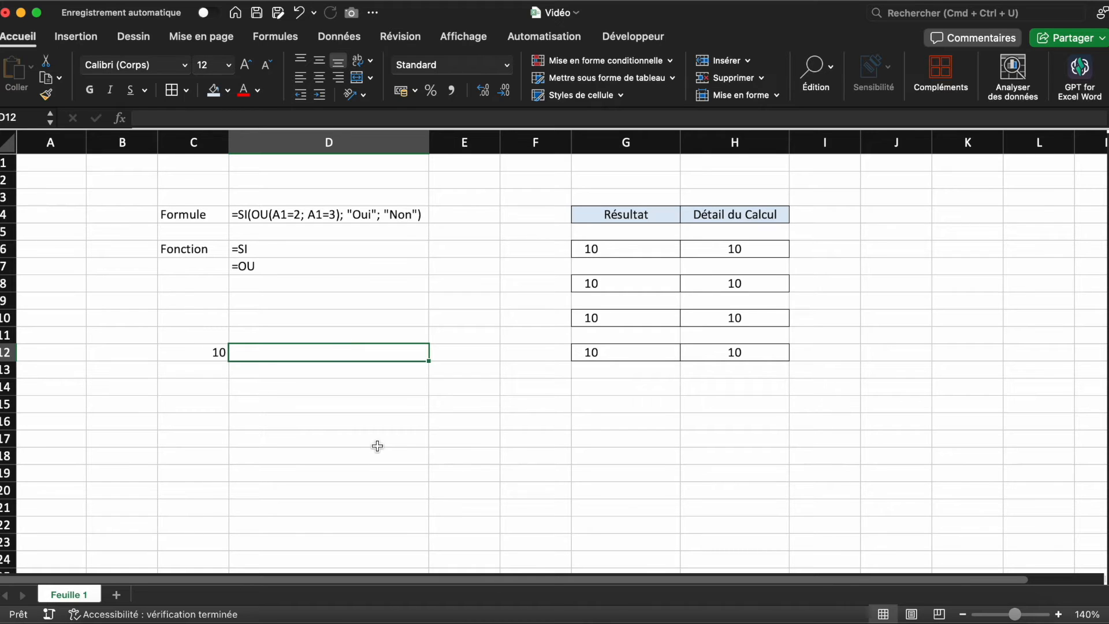
pyautogui.write('=C12')
pyautogui.hotkey('shift', 'Return')
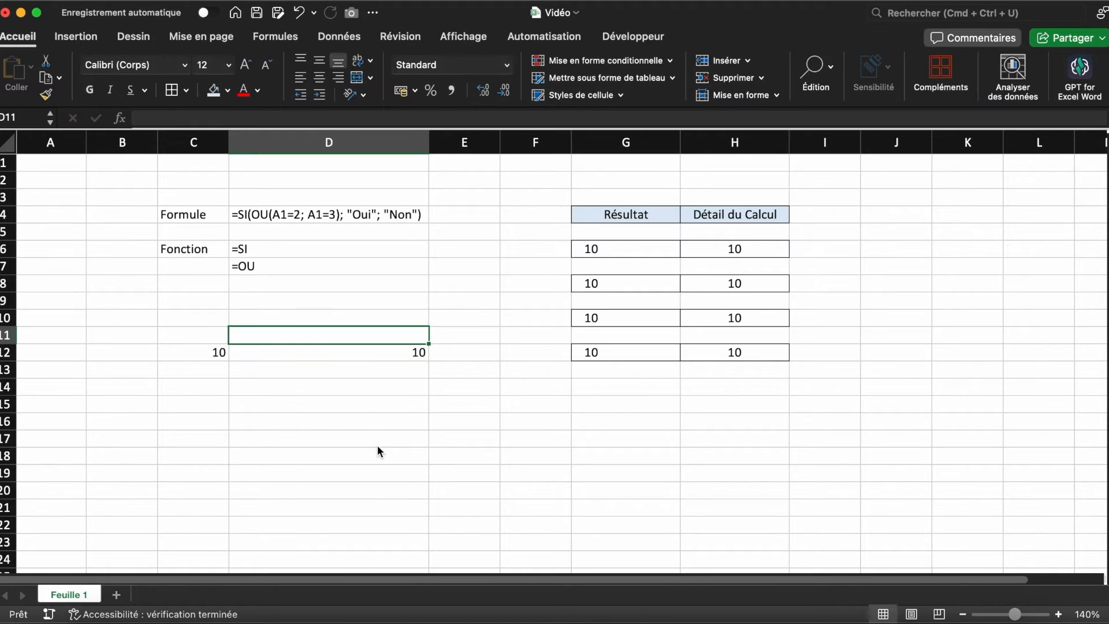
pyautogui.click(396, 356)
pyautogui.write('=5*2')
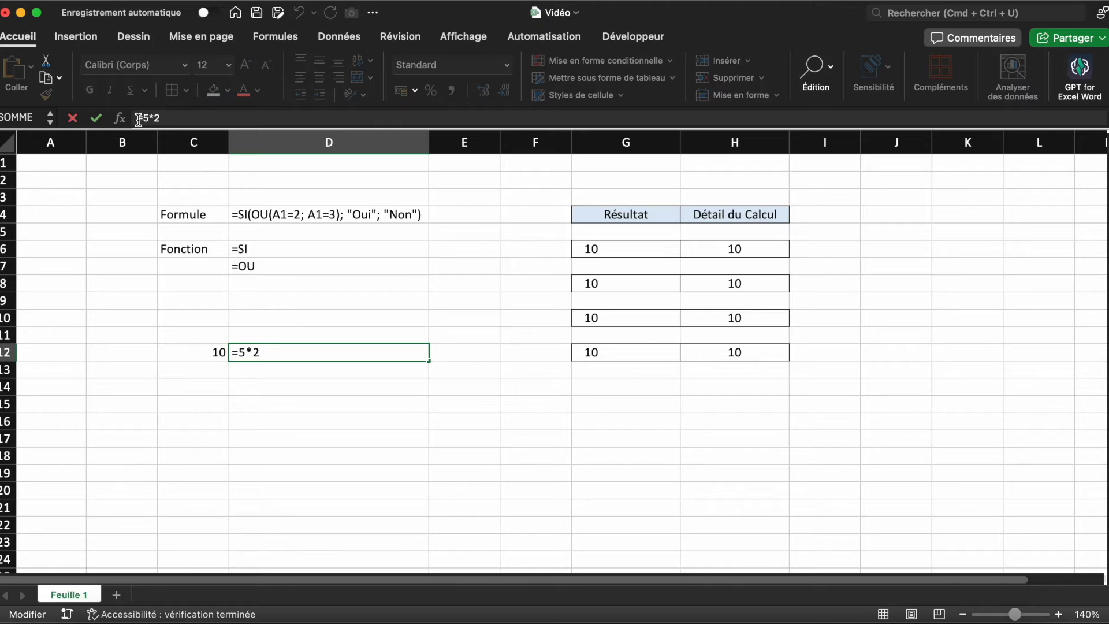
pyautogui.press('Home')
pyautogui.write("'")
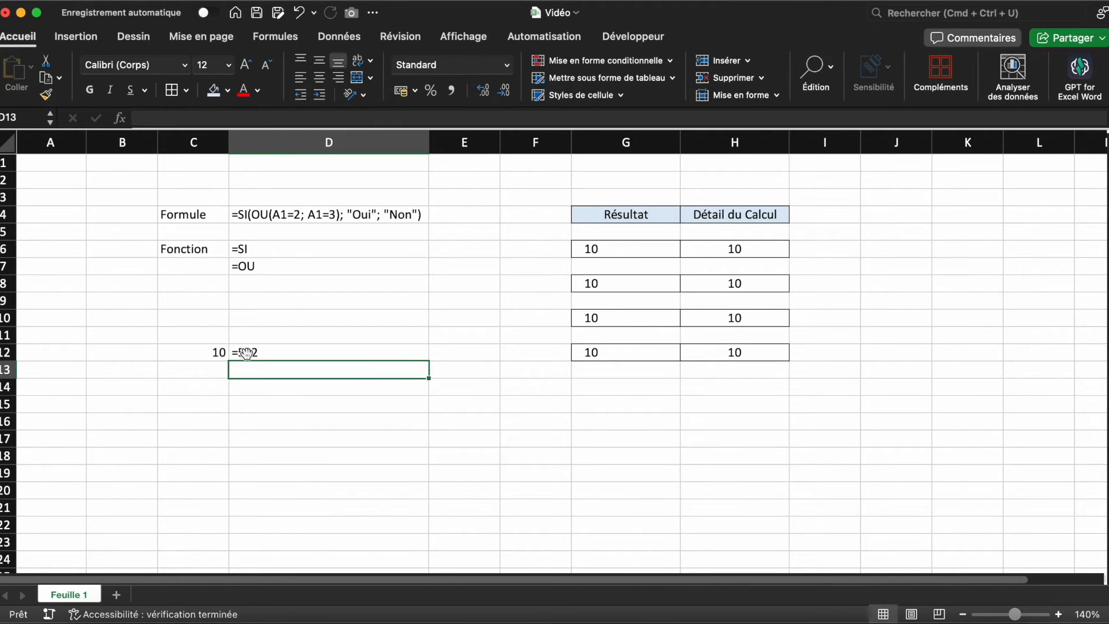
pyautogui.click(278, 407)
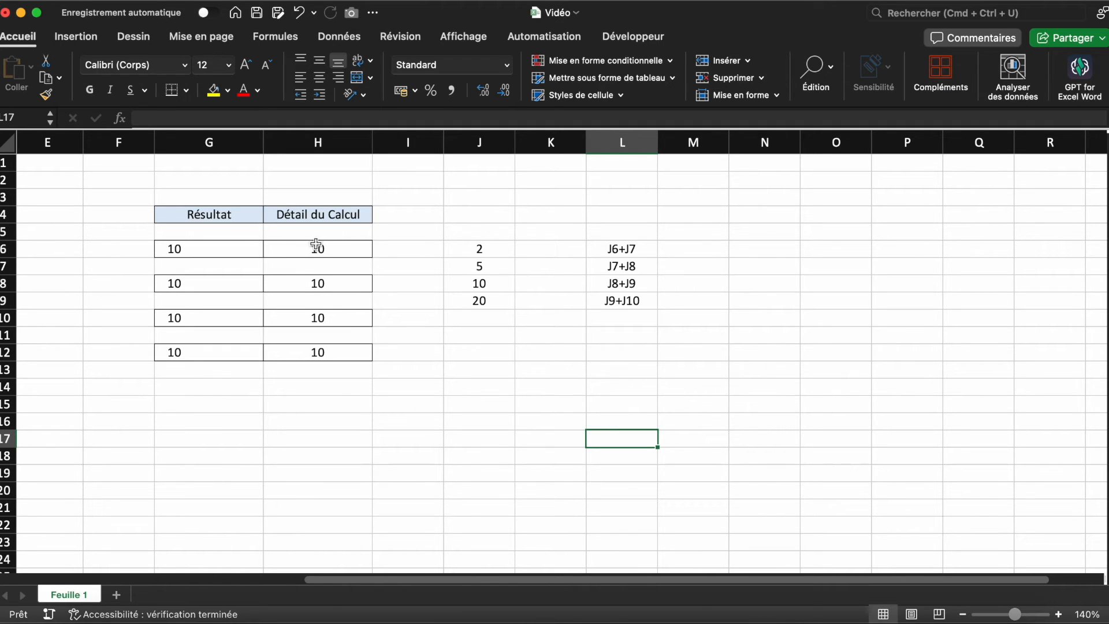
# Replace the formula in cell H6 with the addition =5+5
pyautogui.click(354, 247)
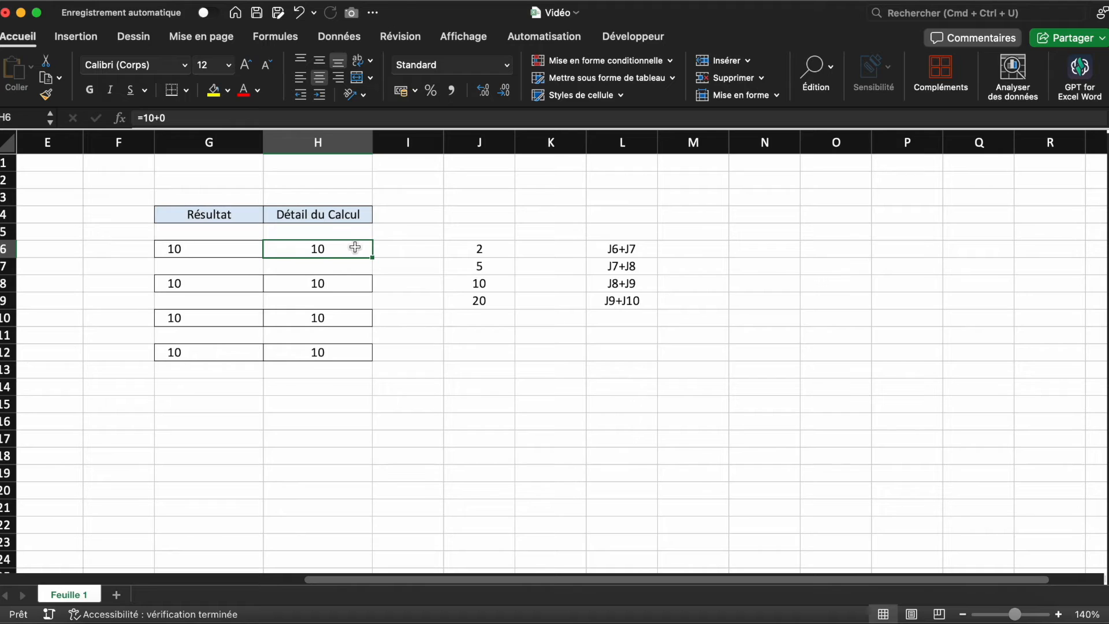
pyautogui.tripleClick(355, 247)
pyautogui.write('=')
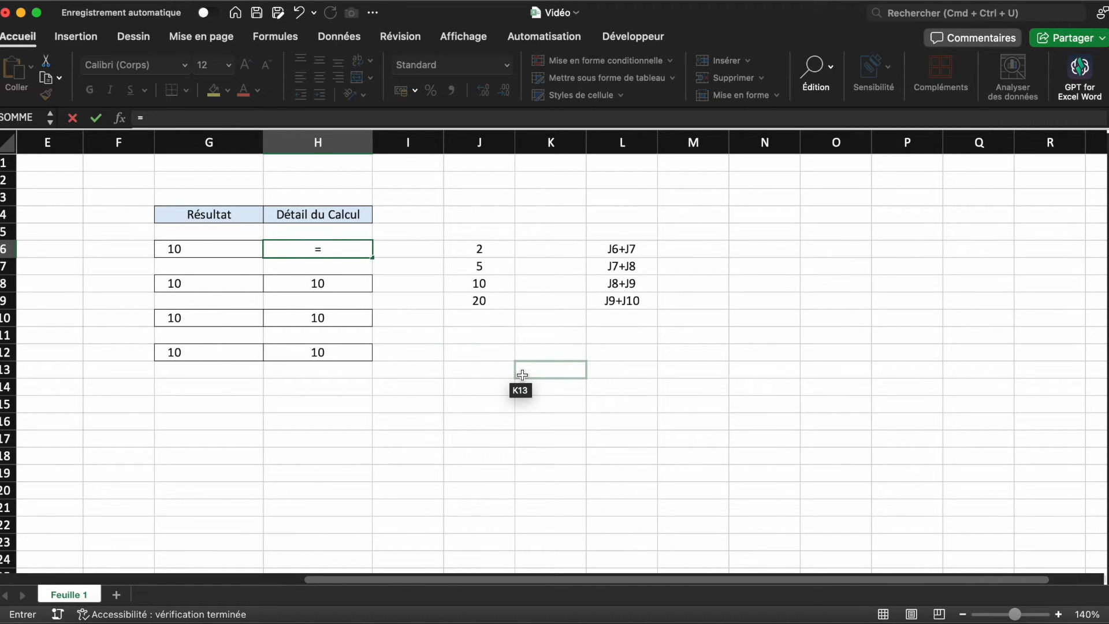
pyautogui.write('5+5')
pyautogui.press('Return')
# Replace the formula in H6 with the cell-reference addition =J7+J7 and check it in the cell
pyautogui.click(359, 253)
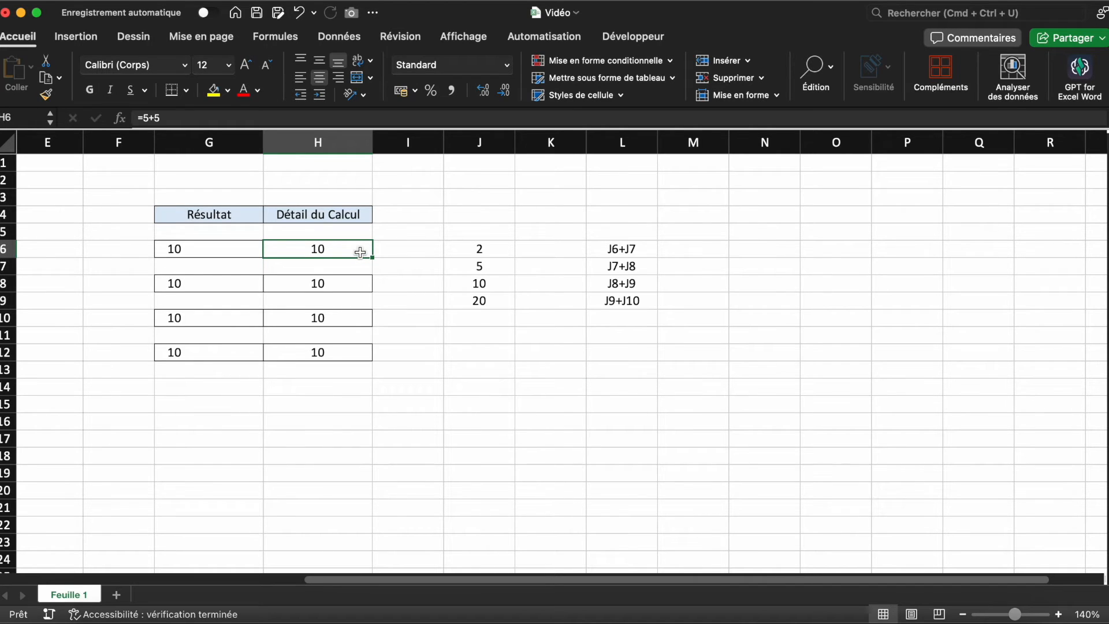
pyautogui.write('=')
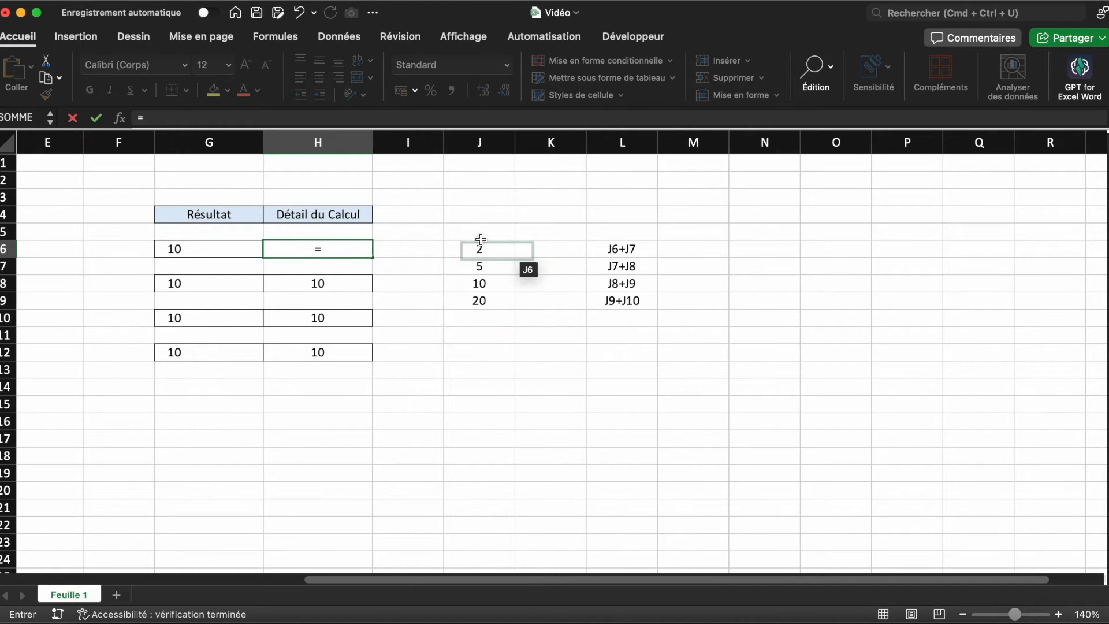
pyautogui.click(505, 266)
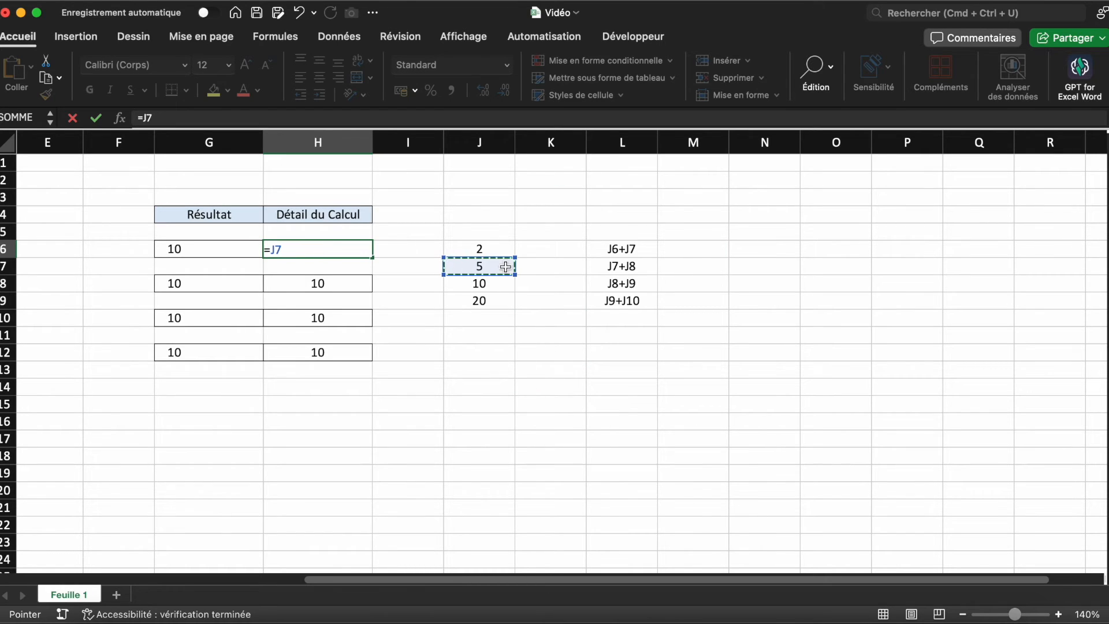
pyautogui.write('+')
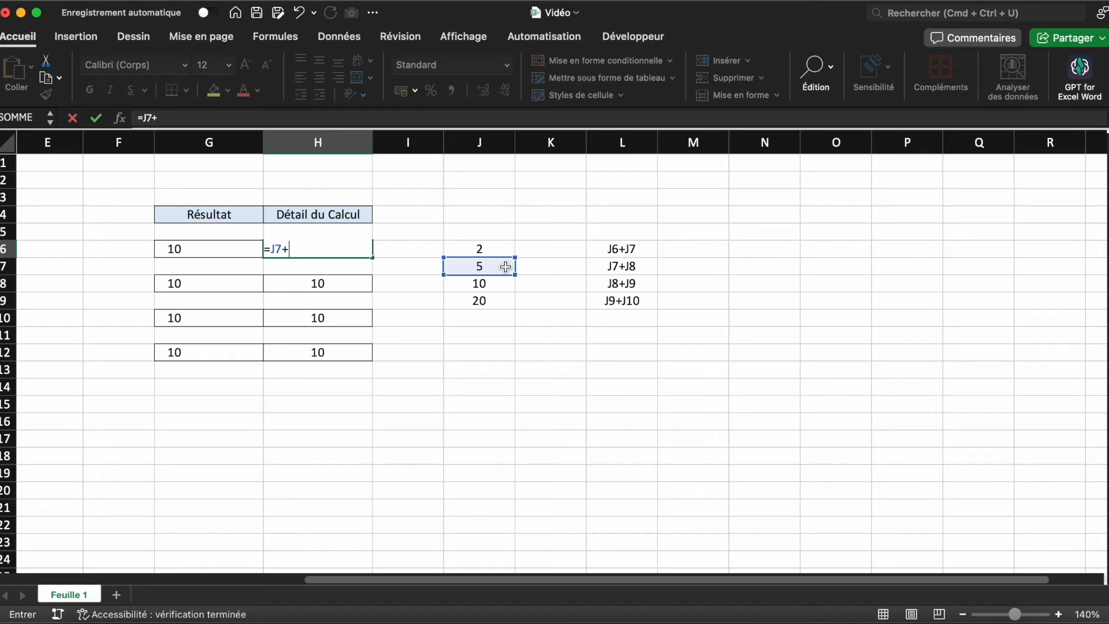
pyautogui.click(505, 266)
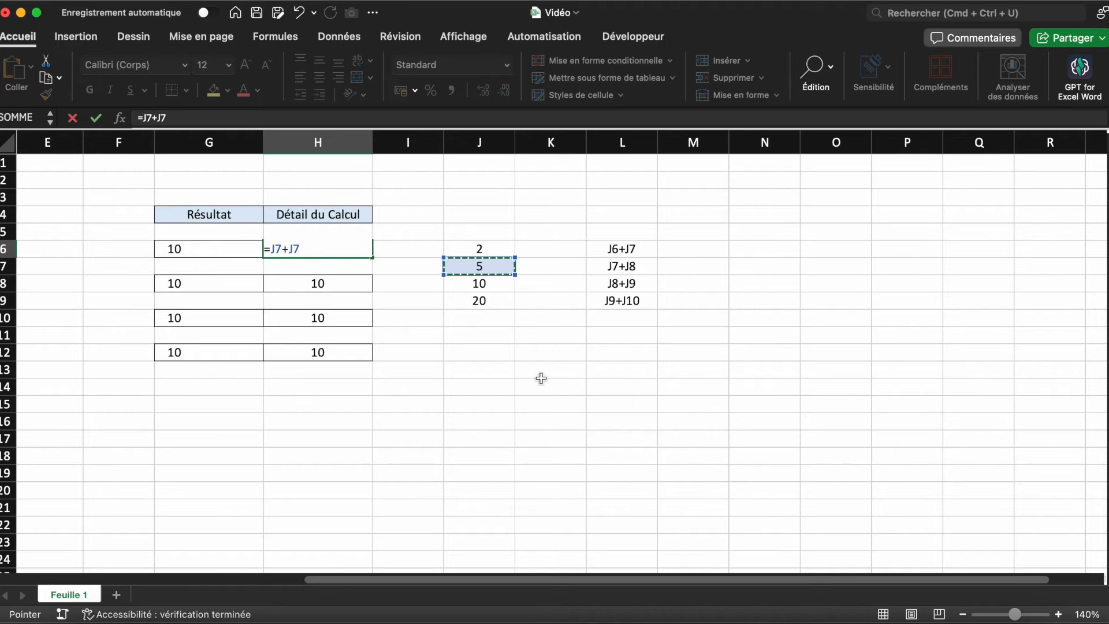
pyautogui.press('Return')
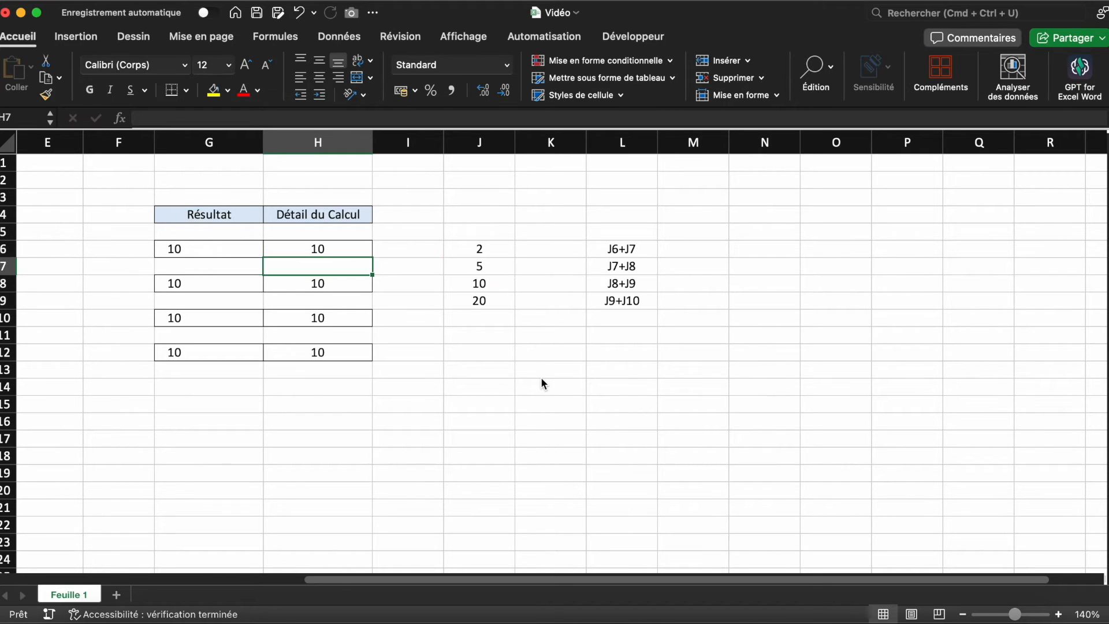
pyautogui.click(339, 248)
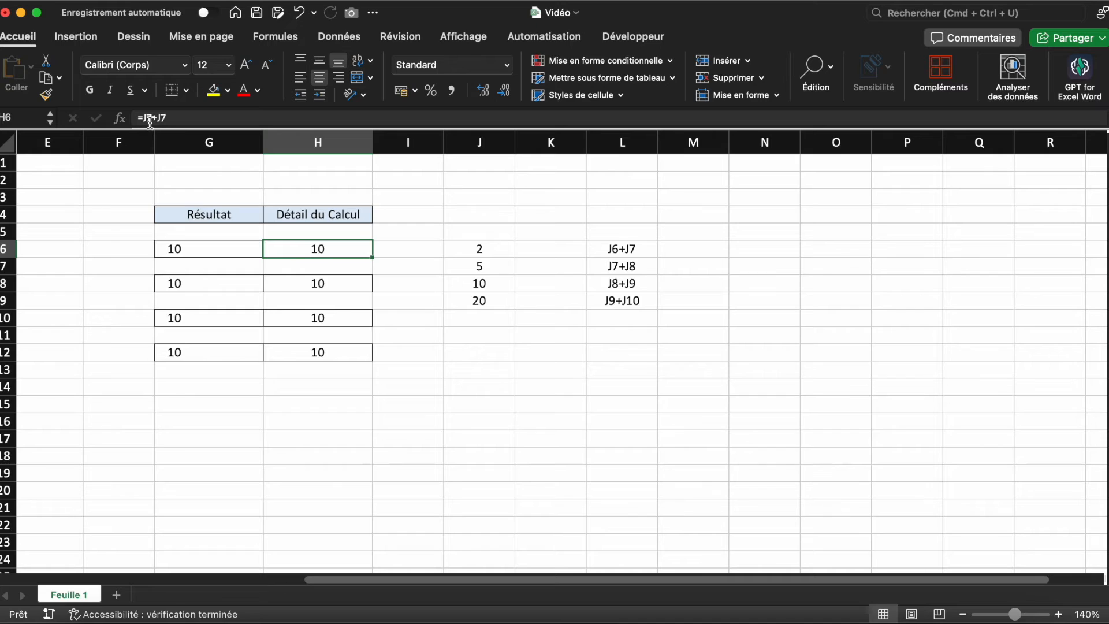
# Set cell J7 to 6 to test the formula that references it, and undo the change
pyautogui.click(464, 266)
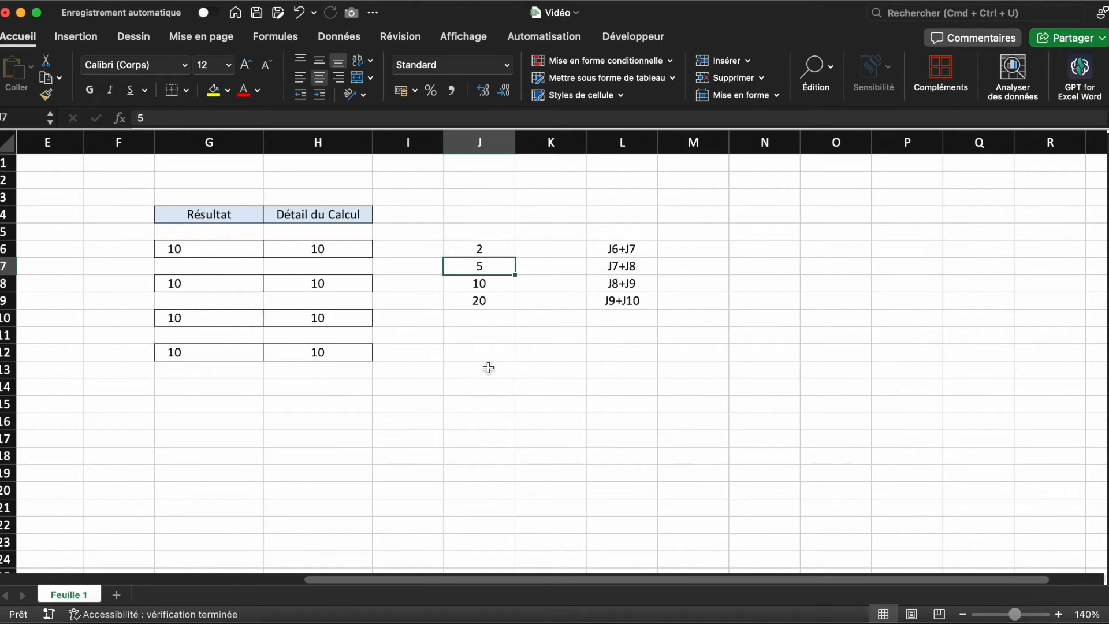
pyautogui.write('6')
pyautogui.press('Return')
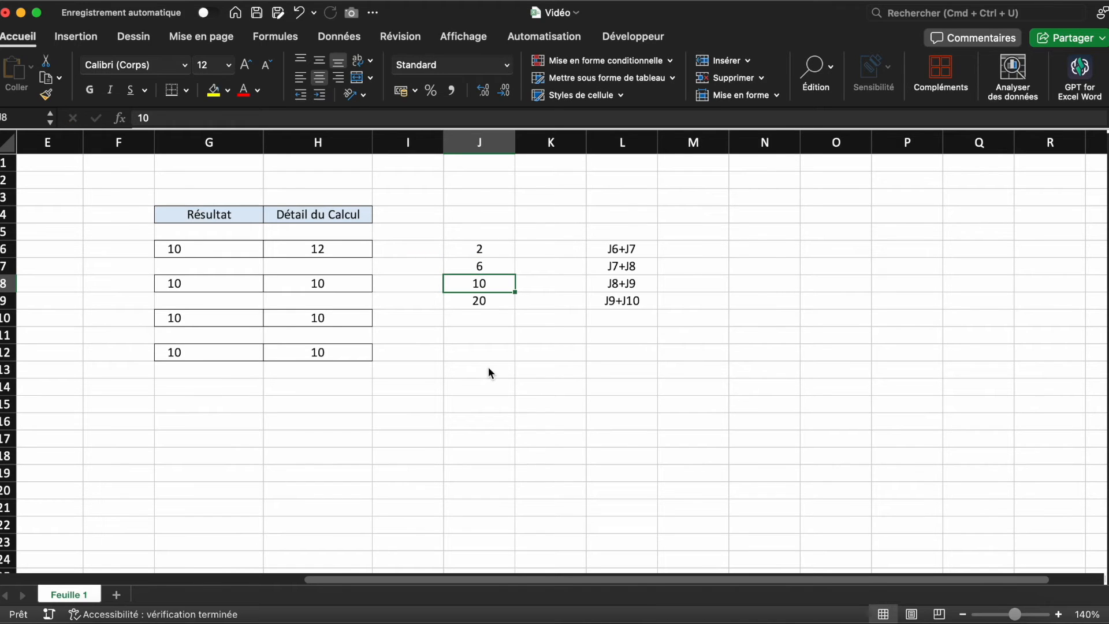
pyautogui.press('super+z')
pyautogui.click(477, 432)
# Replace the subtraction in cell H8 with the cell-reference formula =J9-J8
pyautogui.click(352, 282)
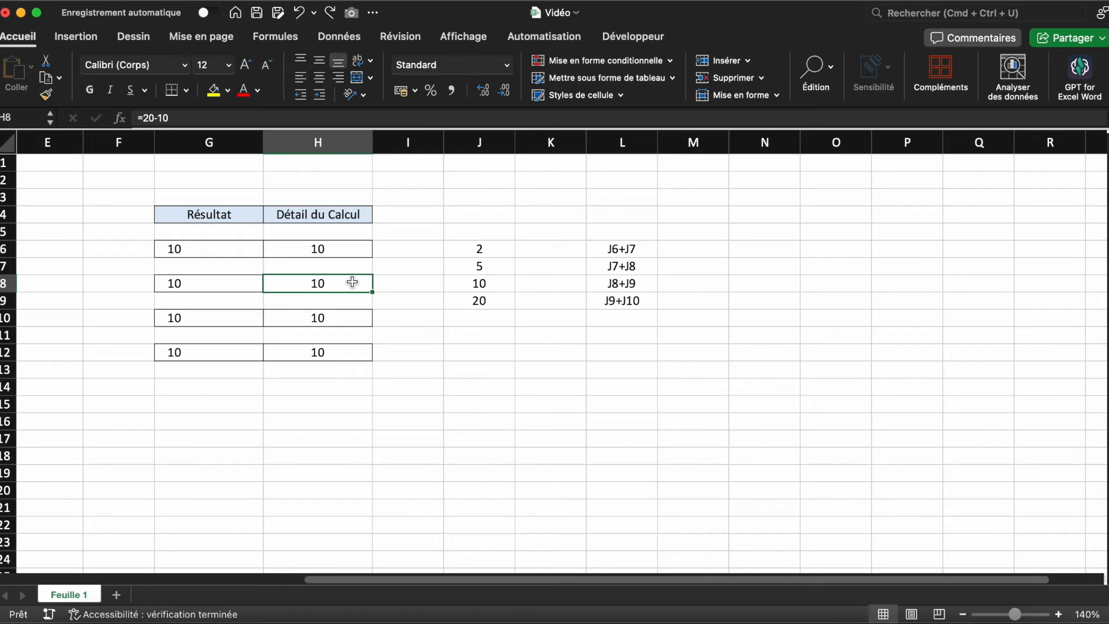
pyautogui.write('=')
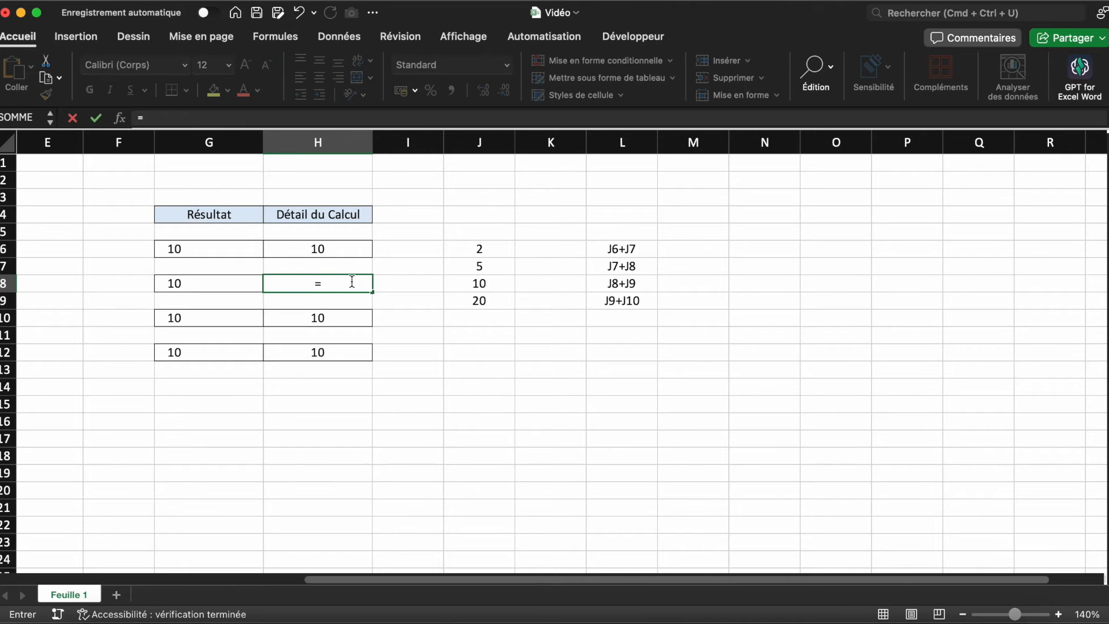
pyautogui.click(492, 299)
pyautogui.write('-')
pyautogui.click(497, 283)
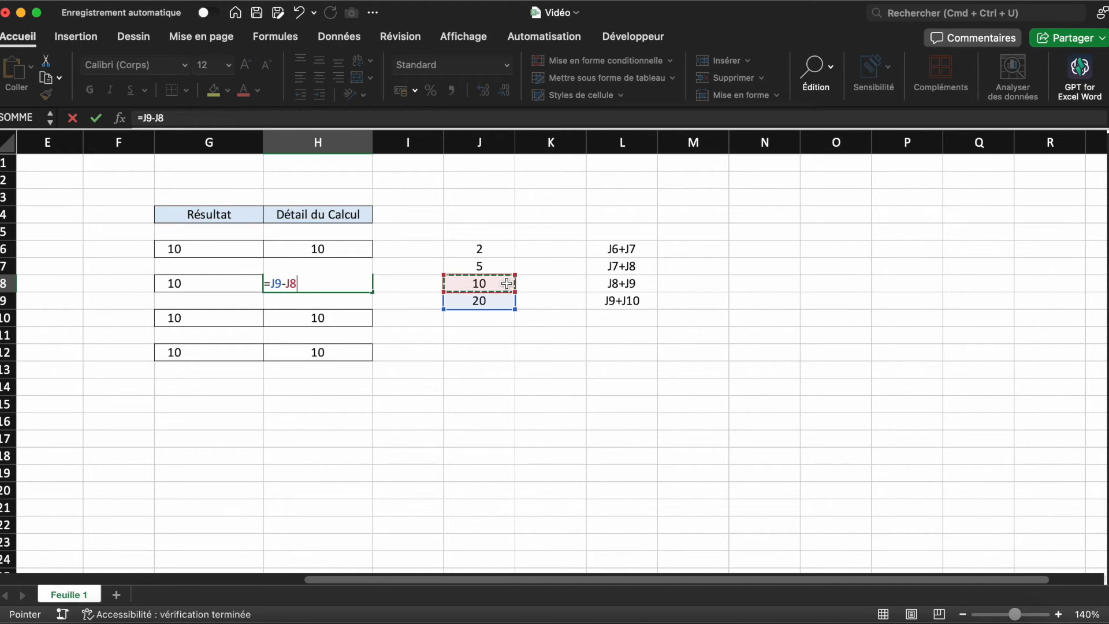
pyautogui.press('Return')
# Replace the multiplication in cell H10 with the cell-reference formula =J6*J7
pyautogui.click(322, 317)
pyautogui.write('=')
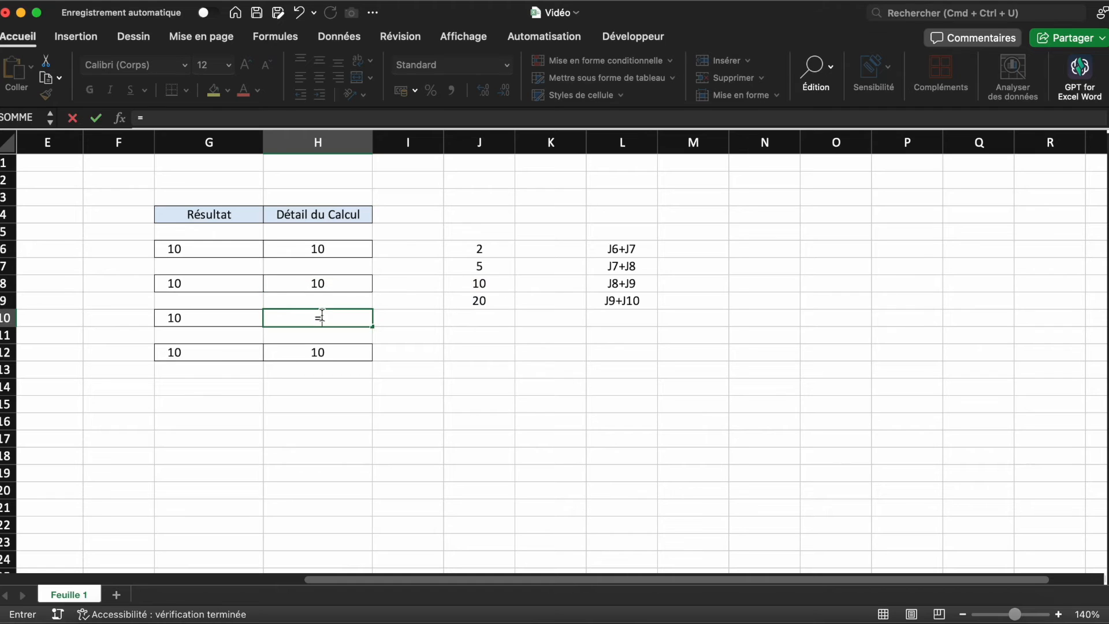
pyautogui.click(498, 252)
pyautogui.write('*')
pyautogui.click(488, 265)
pyautogui.click(325, 319)
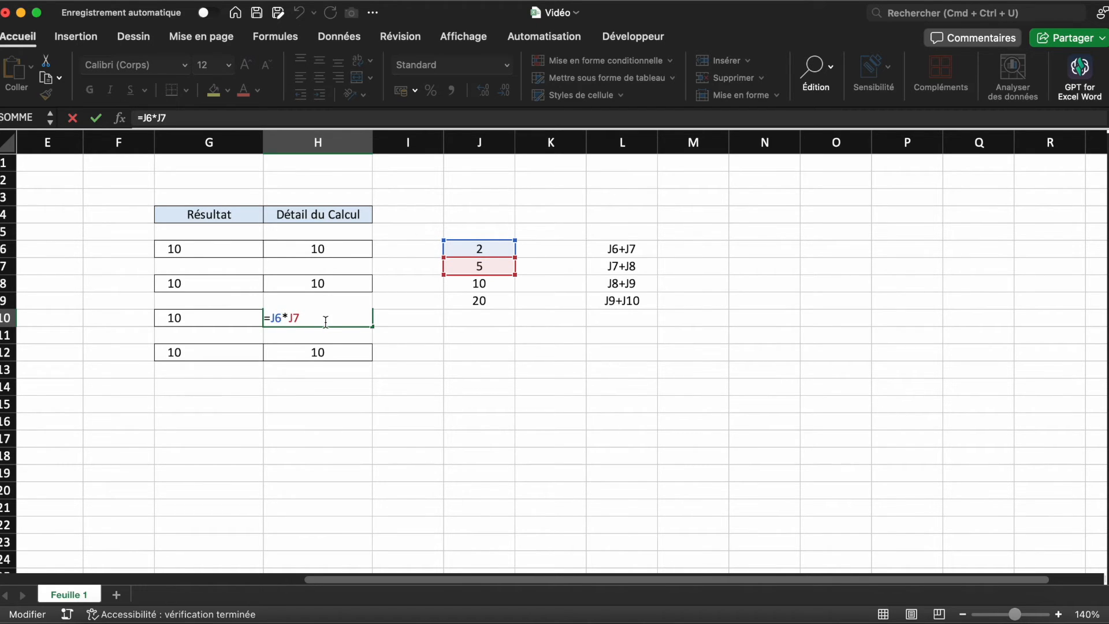
pyautogui.press('Return')
# Replace the division in cell H12 with the cell-reference formula =J9/J6
pyautogui.press('Return')
pyautogui.write('=')
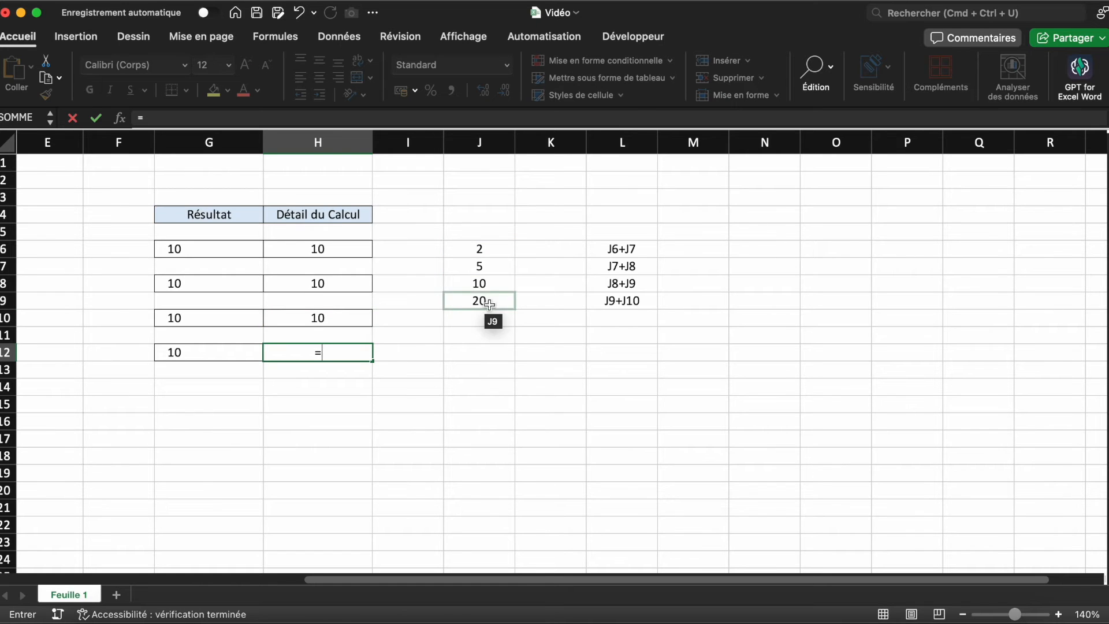
pyautogui.click(491, 300)
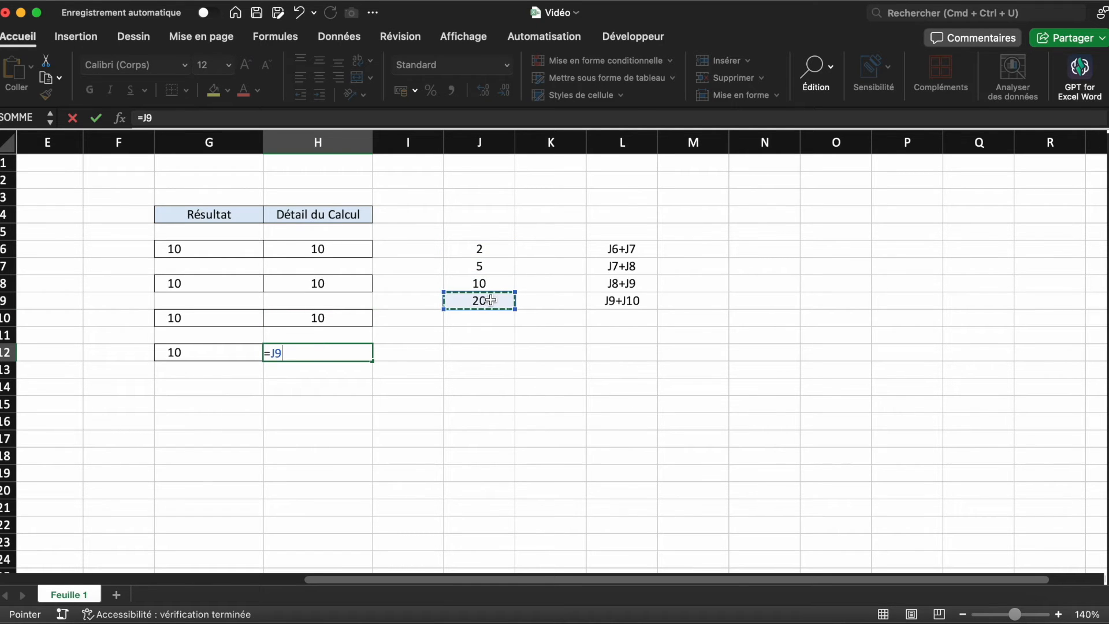
pyautogui.write('/')
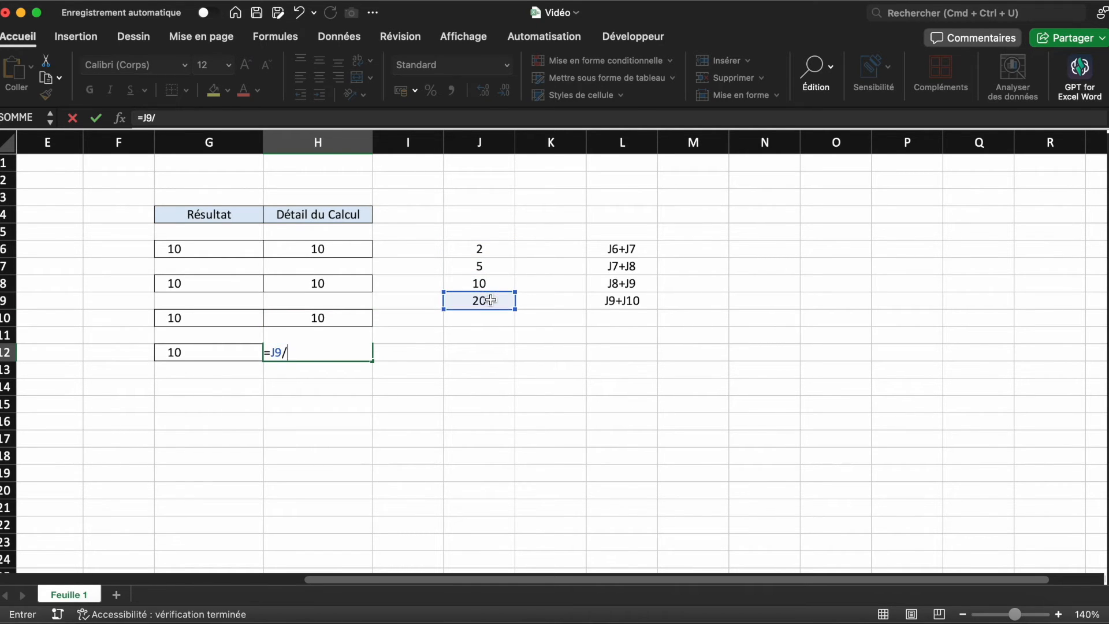
pyautogui.click(504, 253)
pyautogui.press('Return')
pyautogui.click(560, 427)
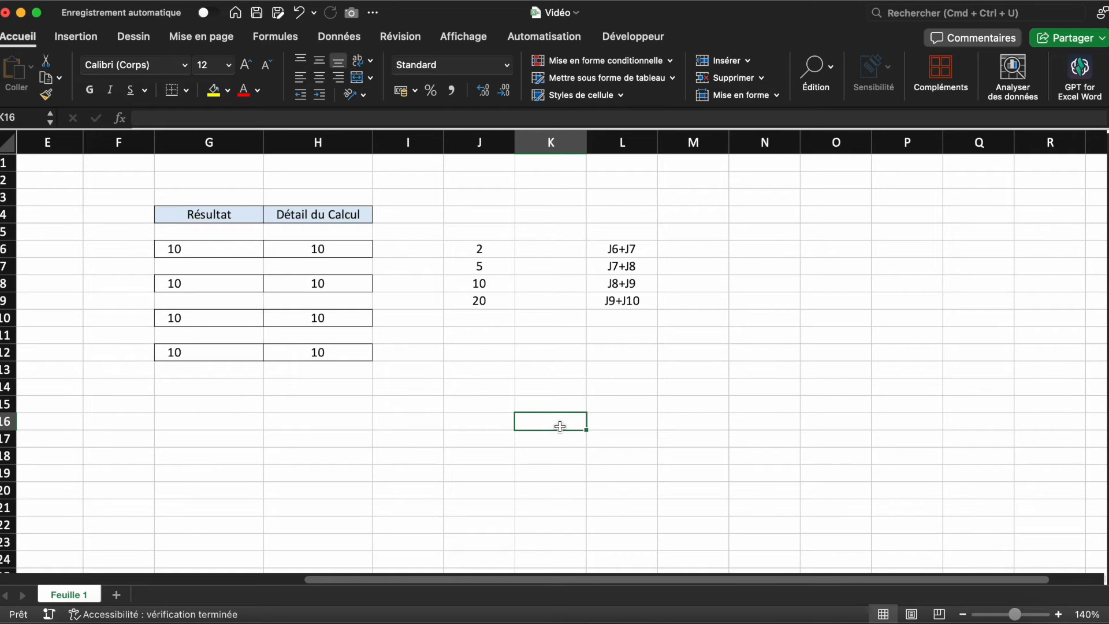
pyautogui.click(675, 355)
# Copy the addition formula from cell H6 and paste it into H7 directly below
pyautogui.click(352, 252)
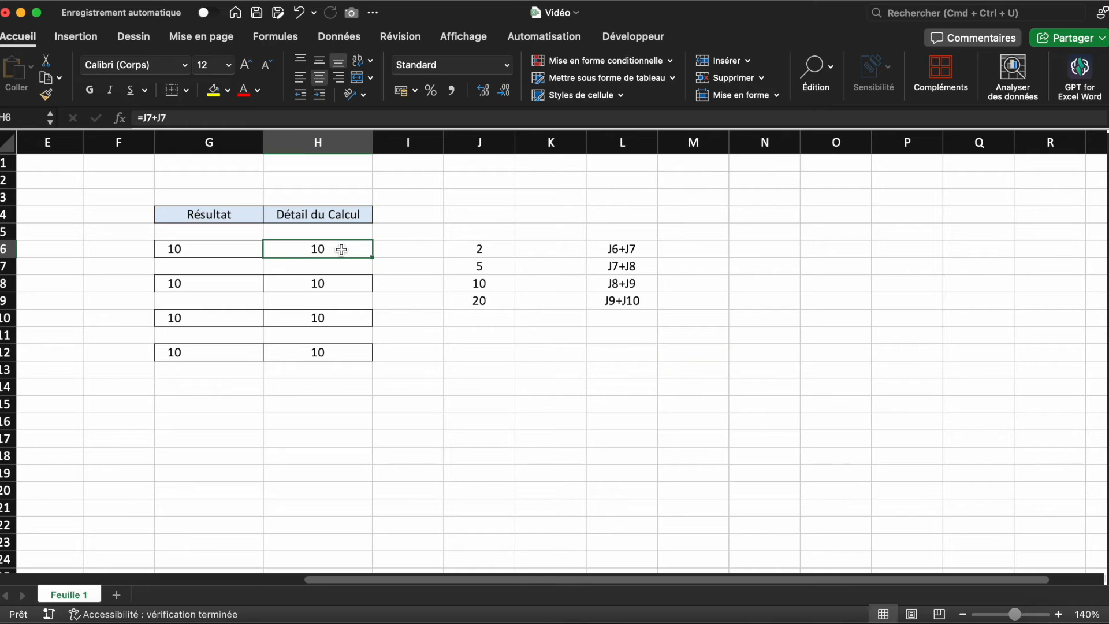
pyautogui.doubleClick(342, 250)
pyautogui.press('Escape')
pyautogui.press('super+c')
pyautogui.click(343, 263)
pyautogui.press('super+v')
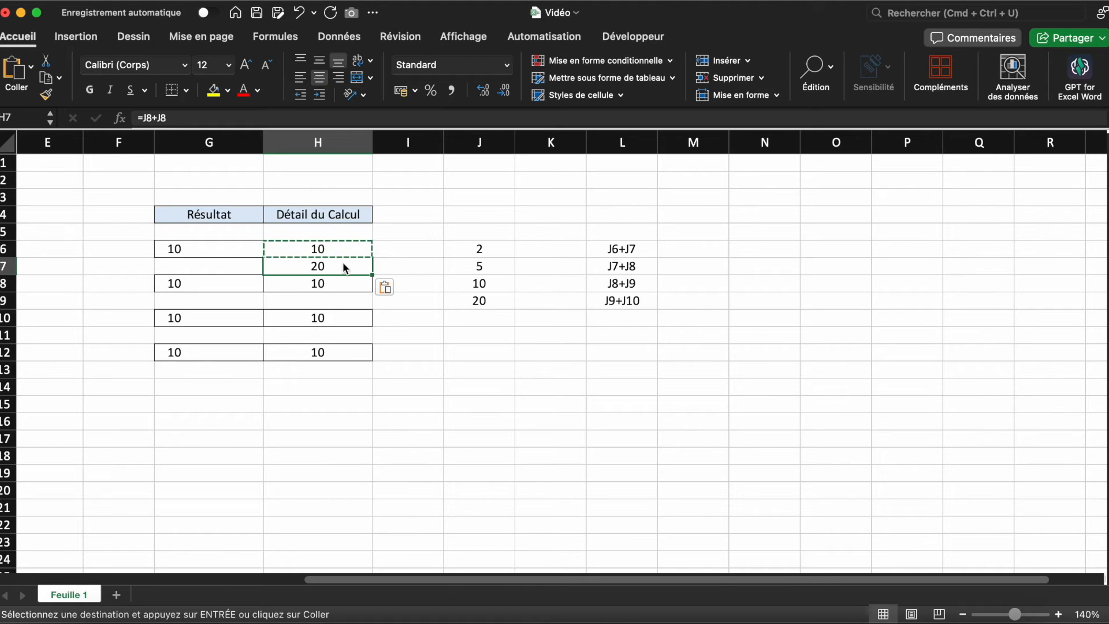
pyautogui.press('Escape')
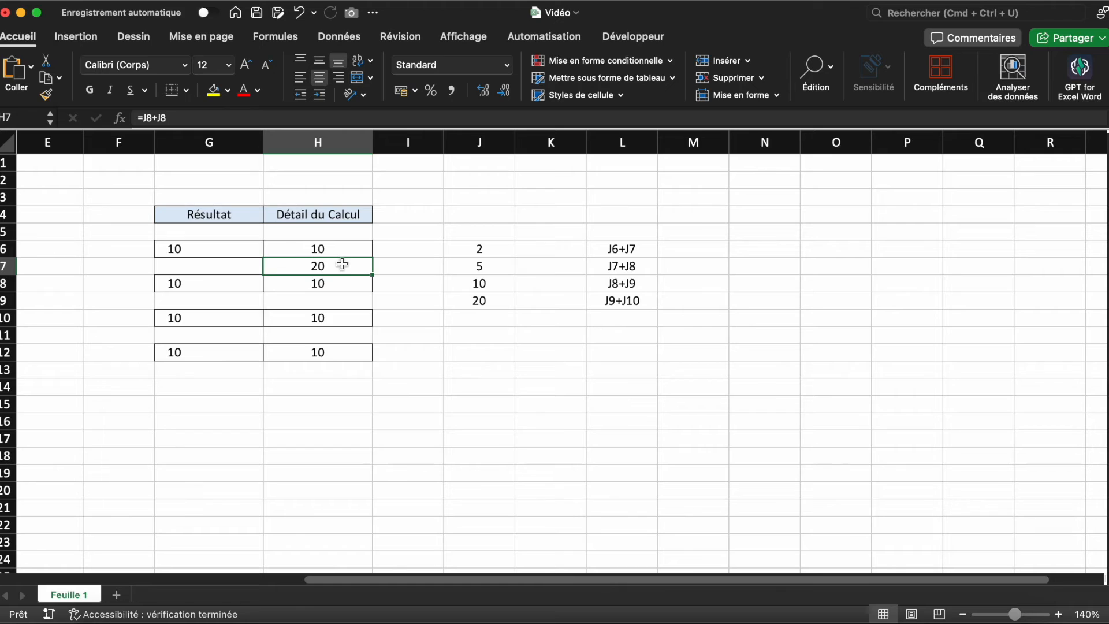
# Compare the cell references used in the original H6 formula with those in the pasted H7 formula
pyautogui.click(349, 249)
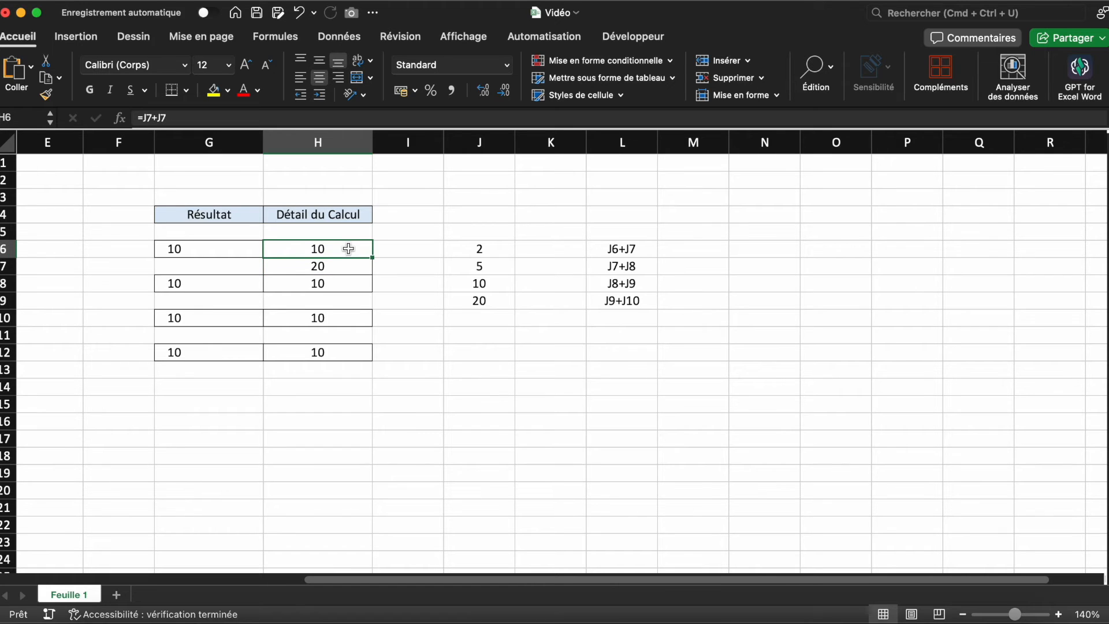
pyautogui.doubleClick(348, 248)
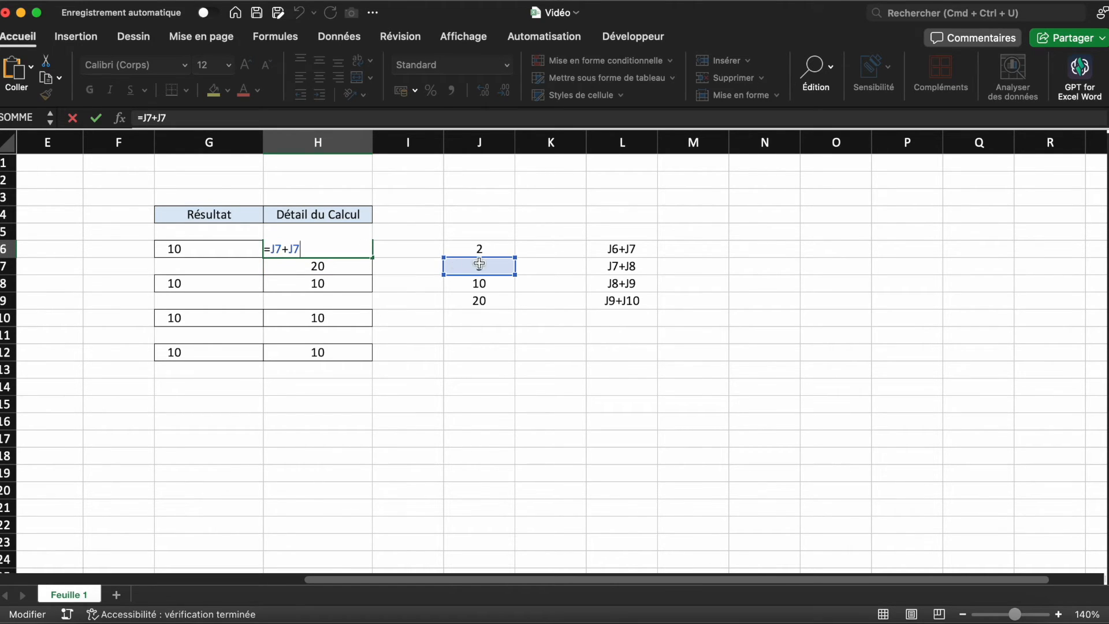
pyautogui.click(350, 265)
pyautogui.doubleClick(349, 266)
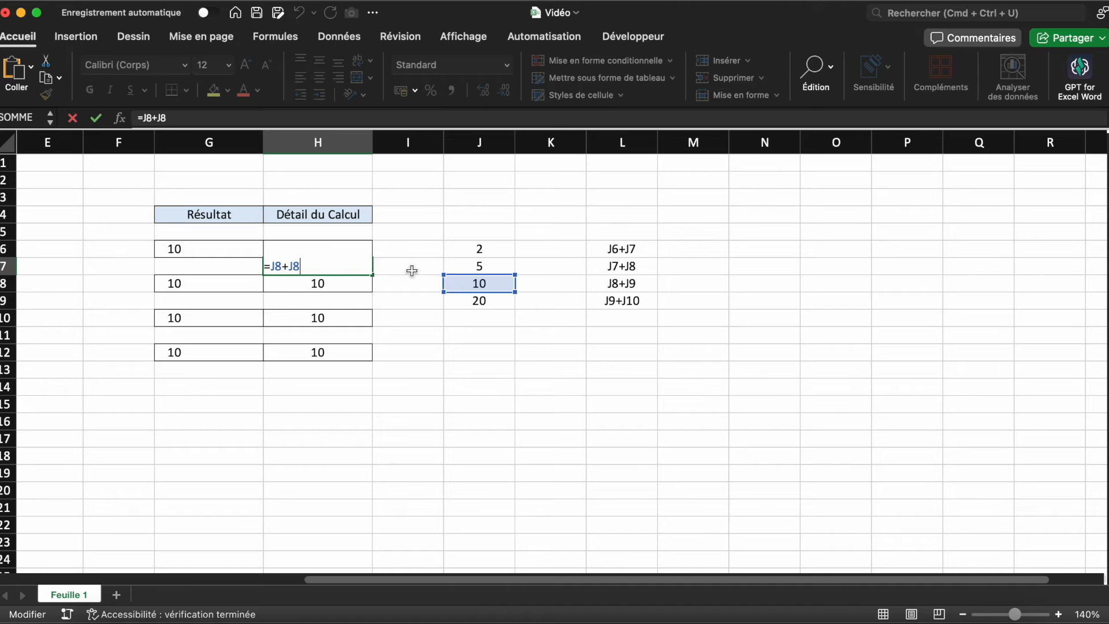
# Clear the pasted formula from cell H7
pyautogui.press('Return')
pyautogui.click(323, 265)
pyautogui.press('BackSpace')
pyautogui.click(743, 265)
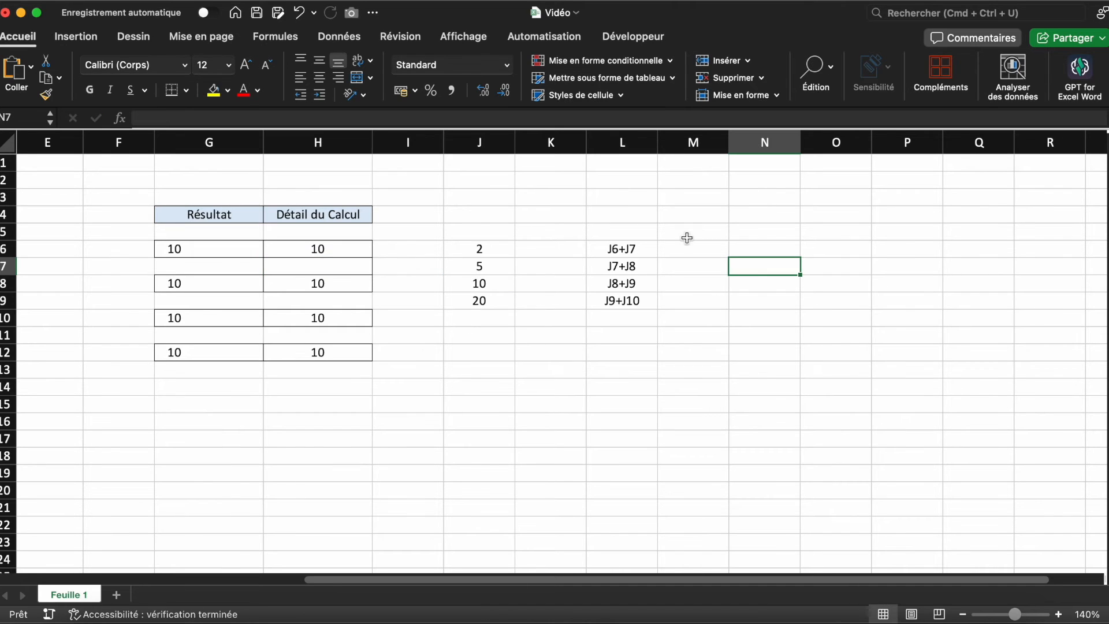
# Enter a formula in cell M6 that adds cells J6 and J7 by reference, starting with a plus sign
pyautogui.click(688, 245)
pyautogui.write('+')
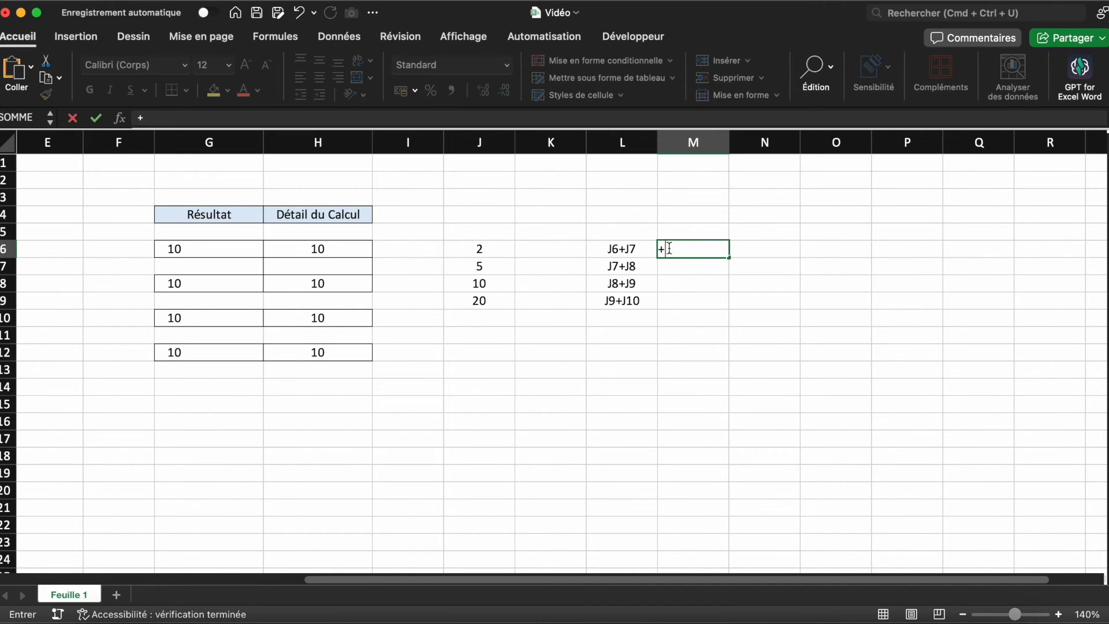
pyautogui.click(503, 250)
pyautogui.write('+')
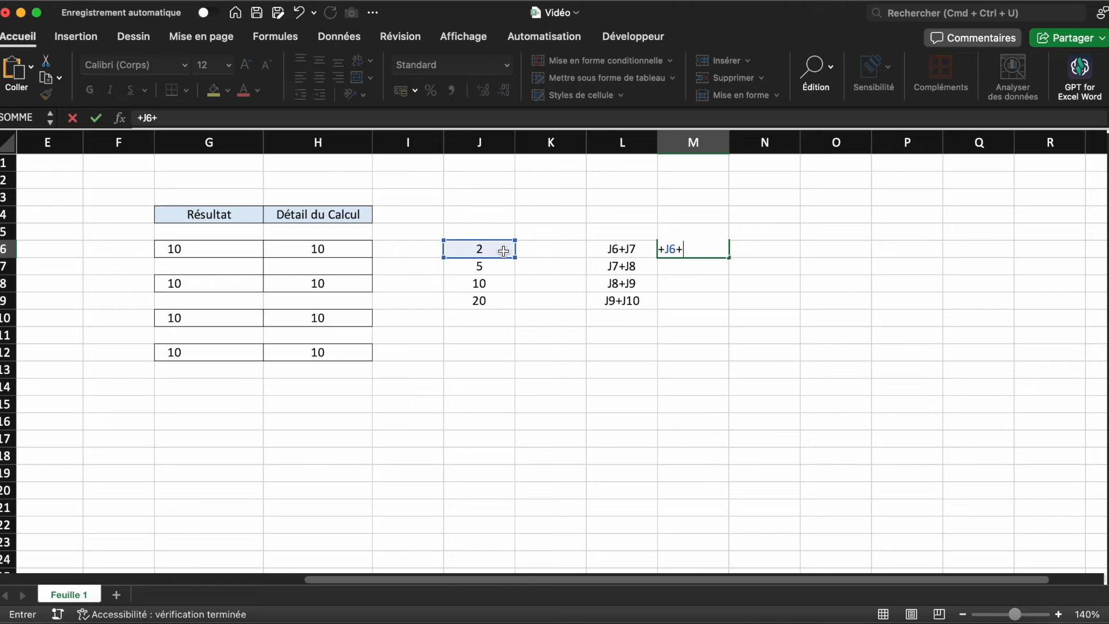
pyautogui.click(504, 267)
pyautogui.press('Return')
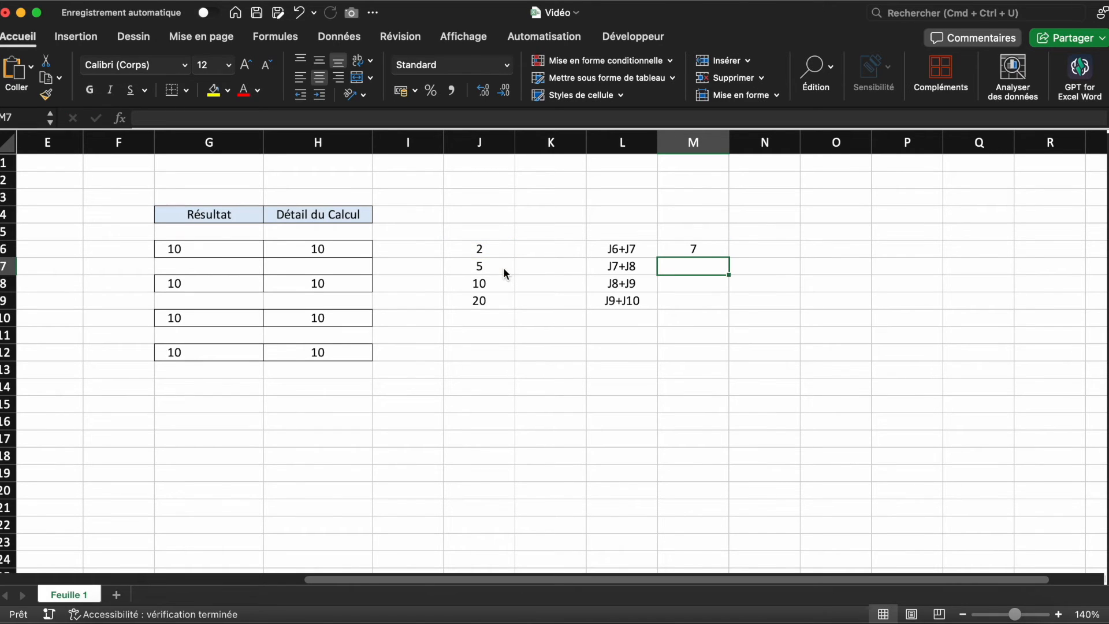
# Copy the addition formula from cell M6 and paste it into M7 directly below
pyautogui.click(708, 250)
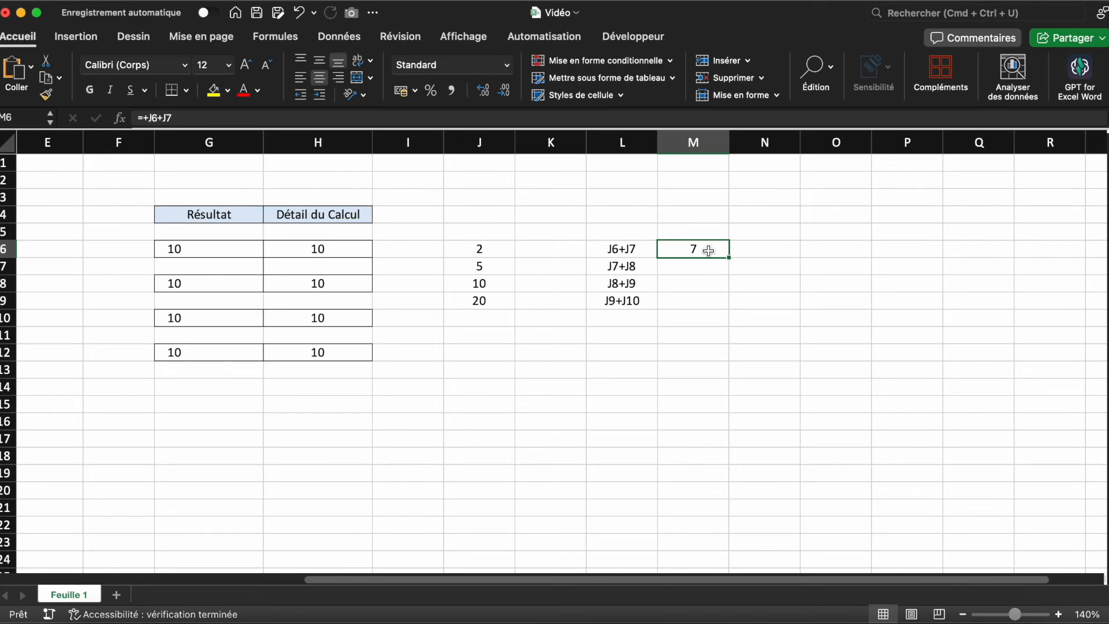
pyautogui.press('super+c')
pyautogui.click(708, 265)
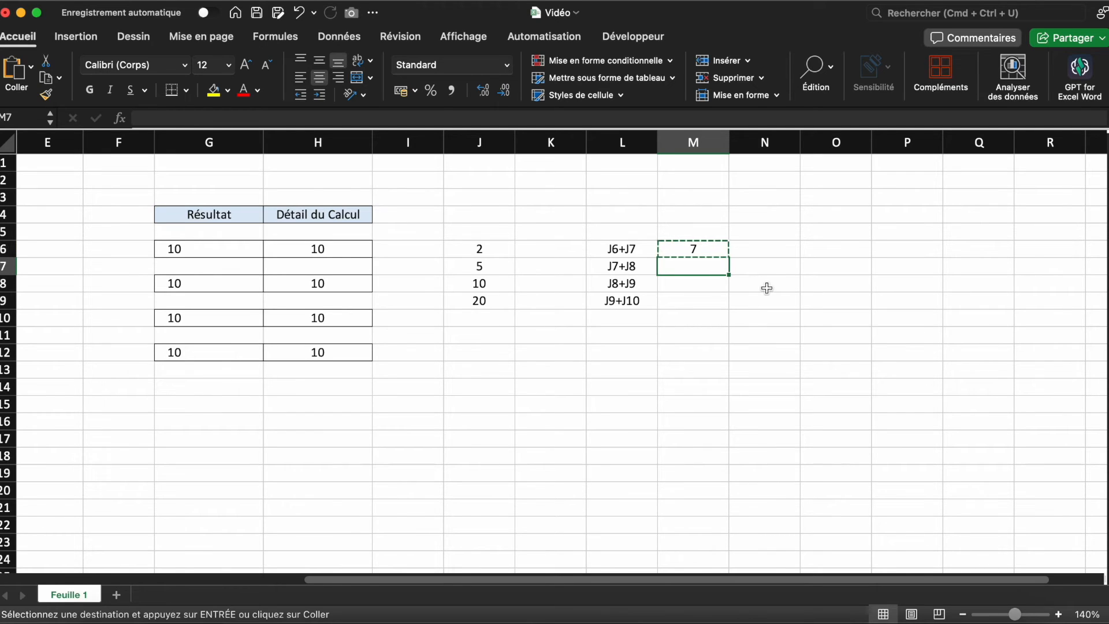
pyautogui.press('super+v')
pyautogui.press('Escape')
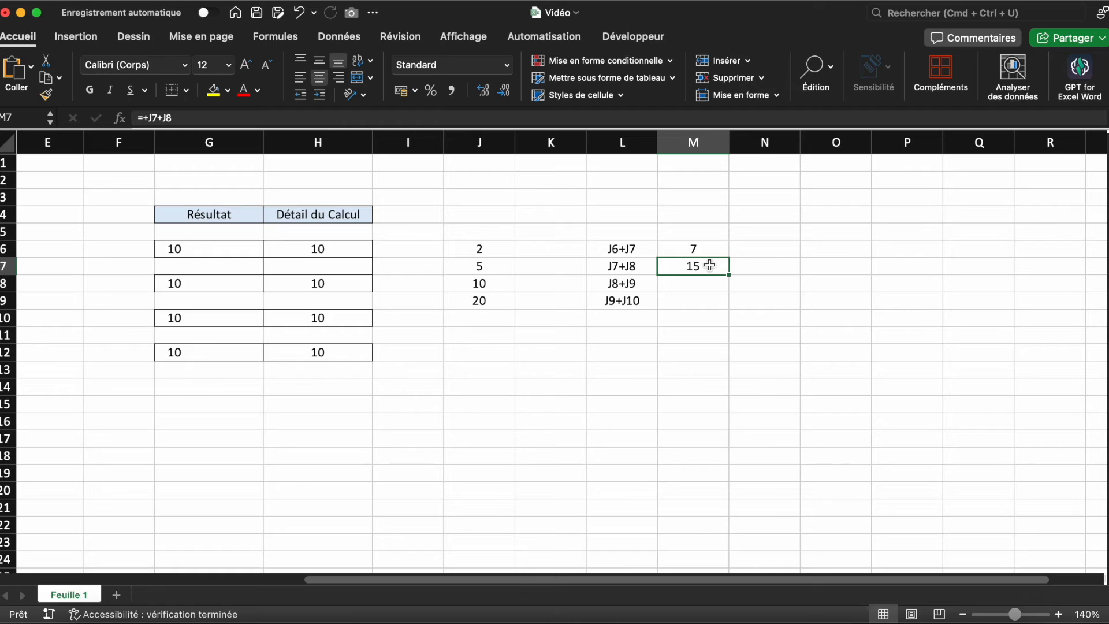
# Compare the cell references in the pasted M7 formula with those in the original M6 formula
pyautogui.doubleClick(710, 265)
pyautogui.press('Escape')
pyautogui.doubleClick(709, 265)
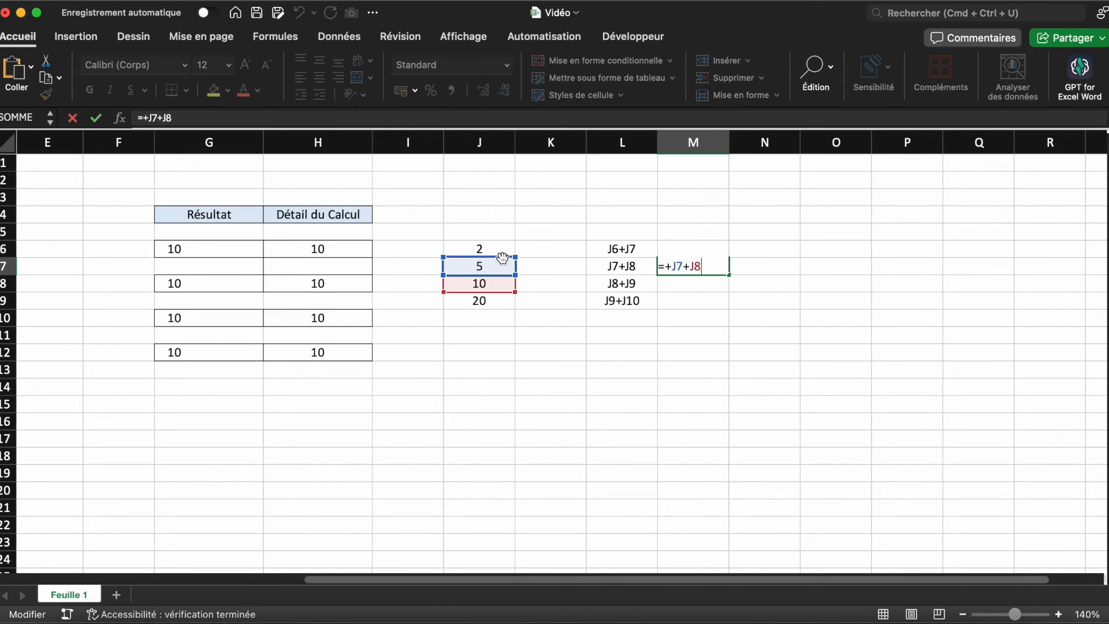
pyautogui.press('Escape')
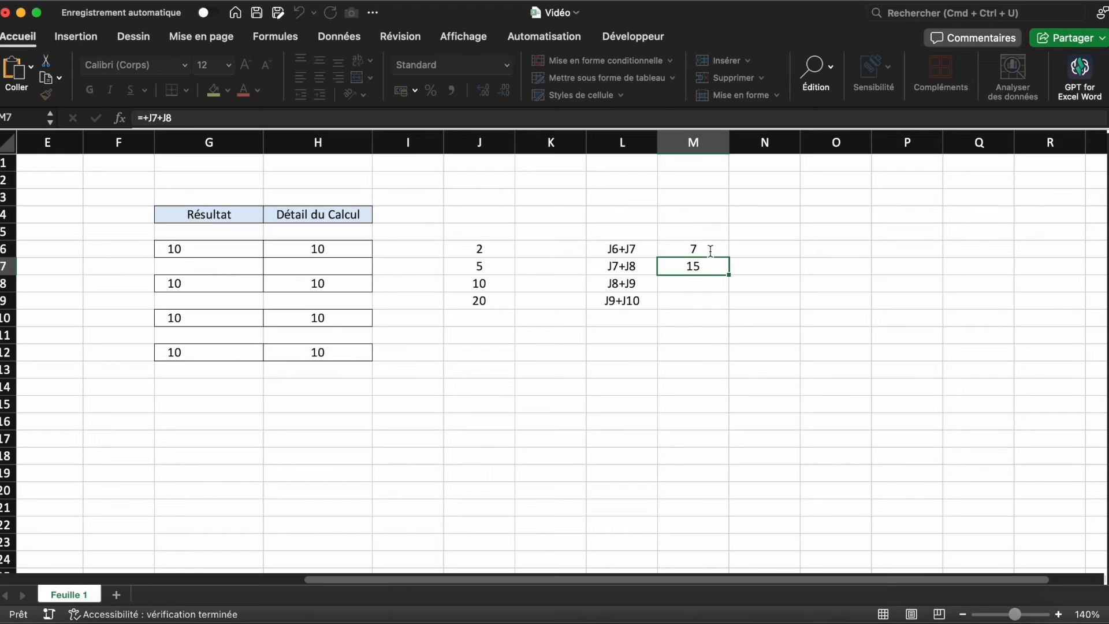
pyautogui.doubleClick(710, 252)
# Fill the formula in cell M7 down through M9
pyautogui.click(718, 263)
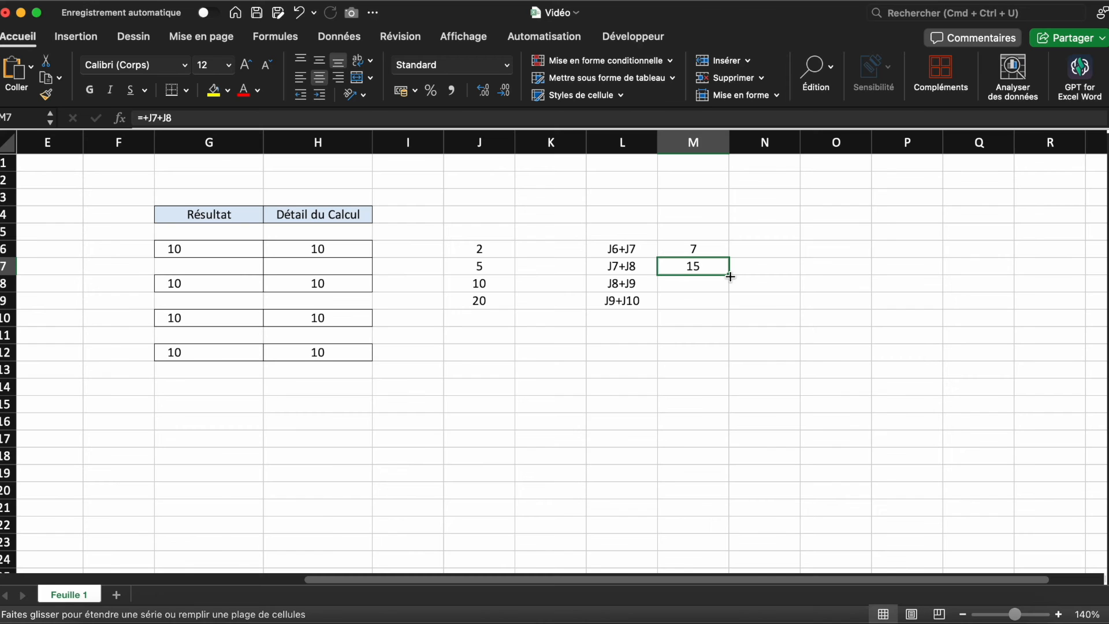
pyautogui.moveTo(709, 324); pyautogui.dragTo(696, 410)
pyautogui.moveTo(726, 302); pyautogui.dragTo(726, 303)
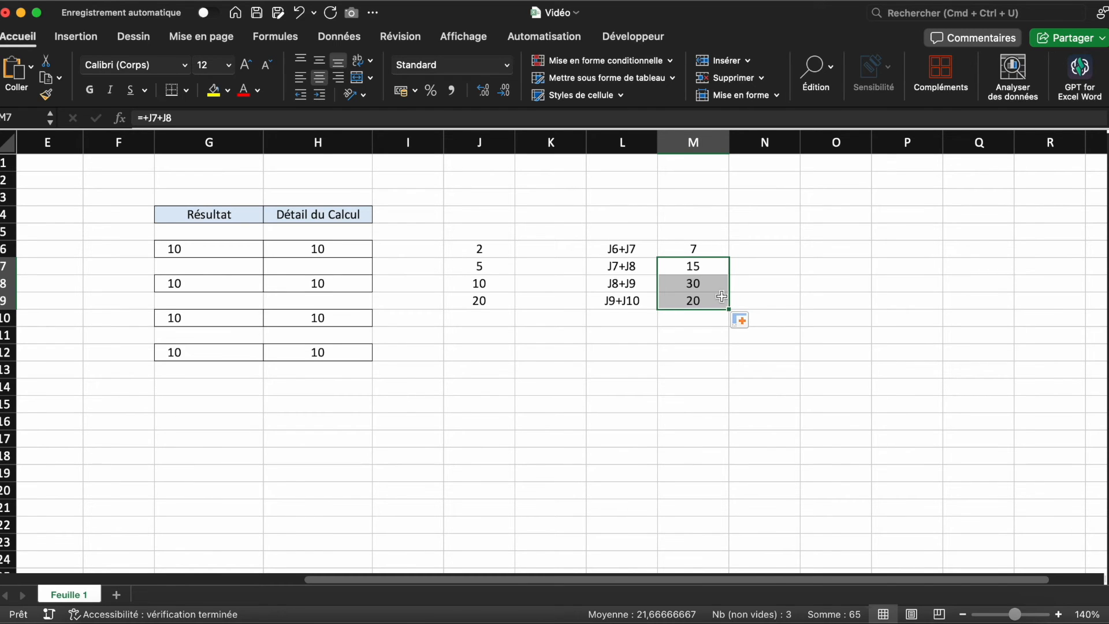
# Examine how the cell references shift row by row in the formulas in M6 through M9
pyautogui.doubleClick(716, 282)
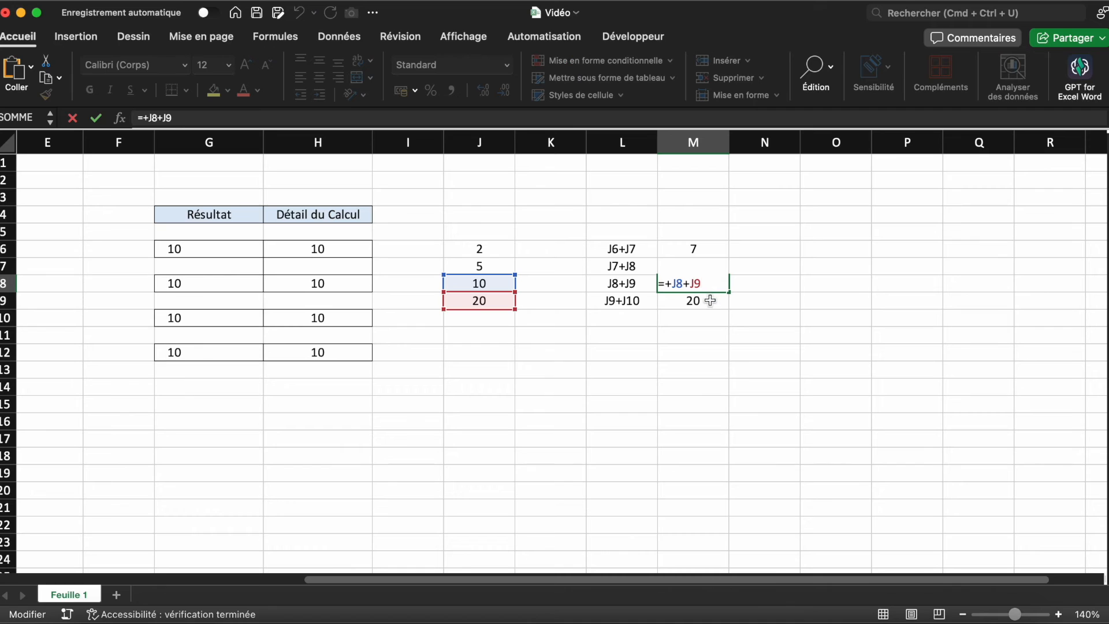
pyautogui.doubleClick(710, 299)
pyautogui.press('Escape')
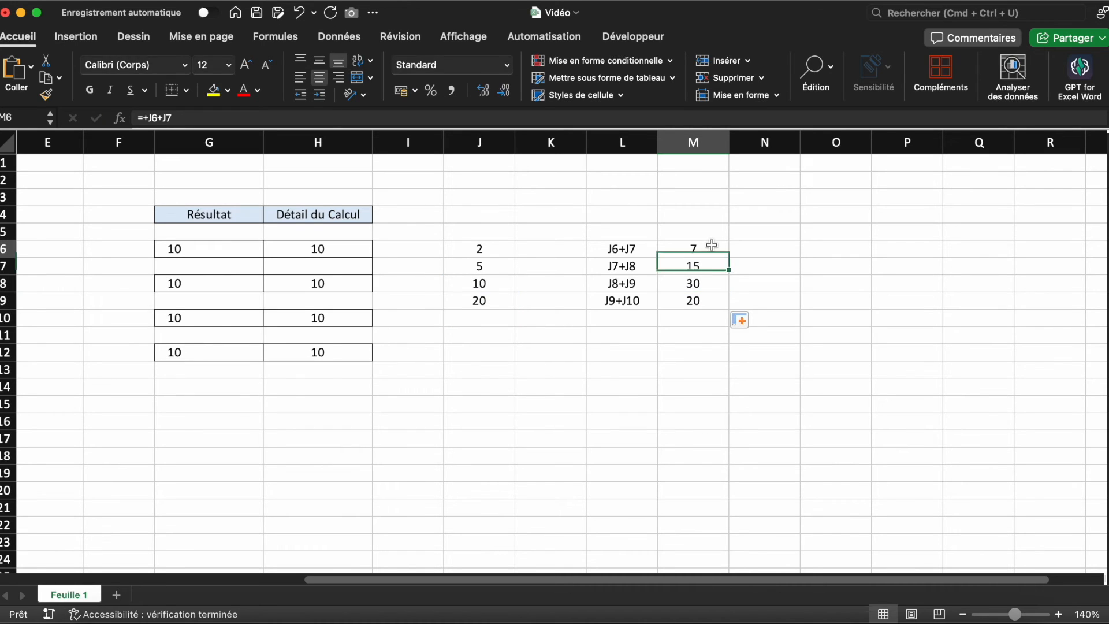
pyautogui.doubleClick(710, 249)
pyautogui.doubleClick(709, 265)
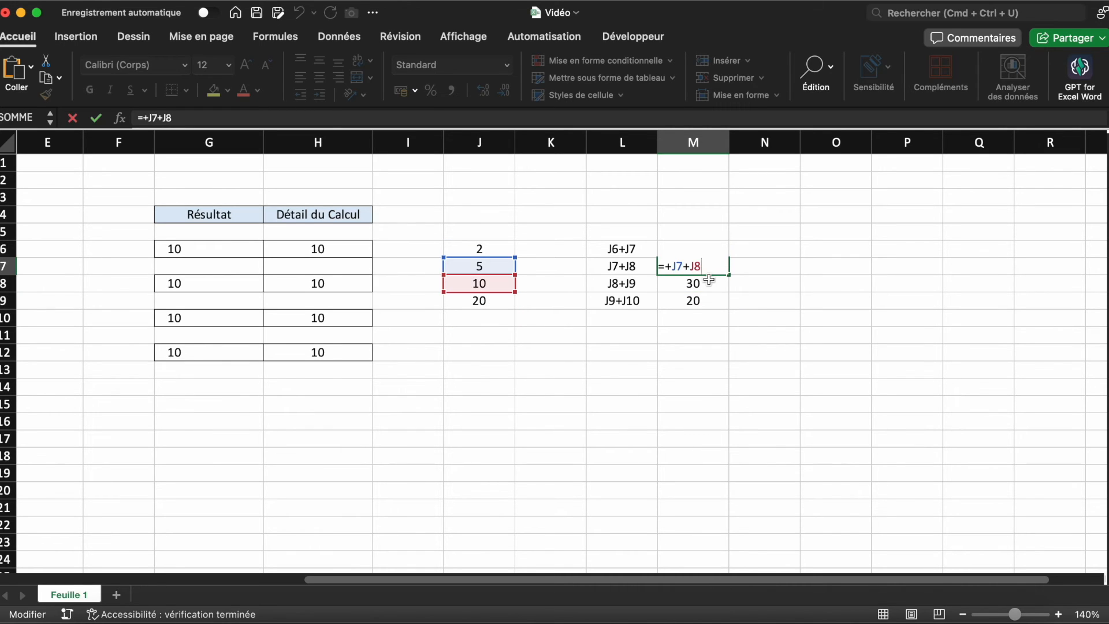
pyautogui.doubleClick(709, 282)
pyautogui.doubleClick(710, 298)
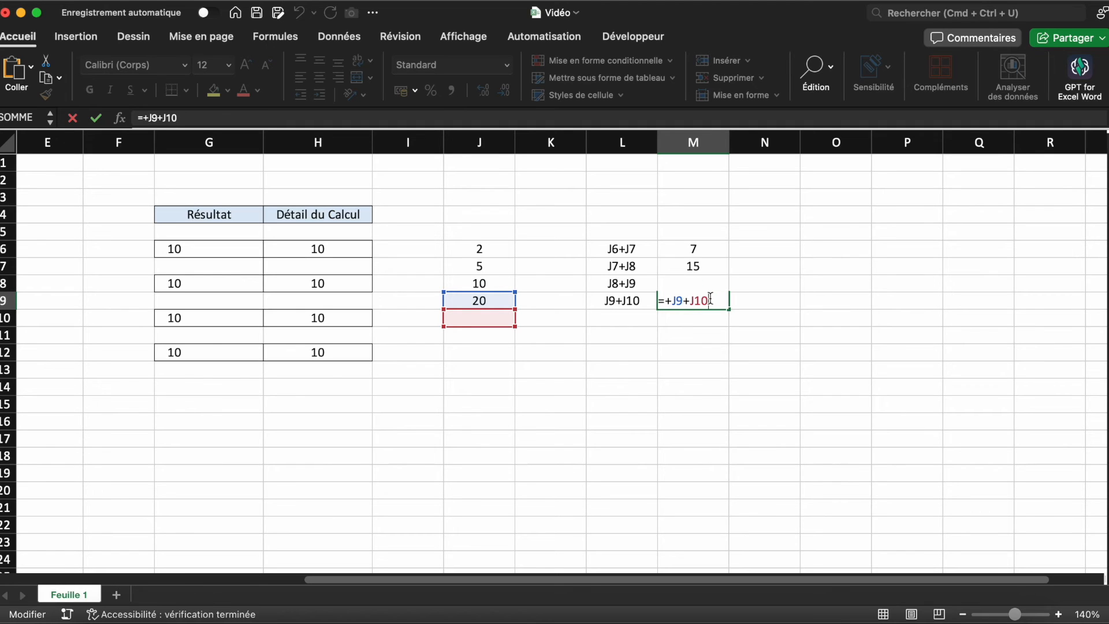
pyautogui.press('Escape')
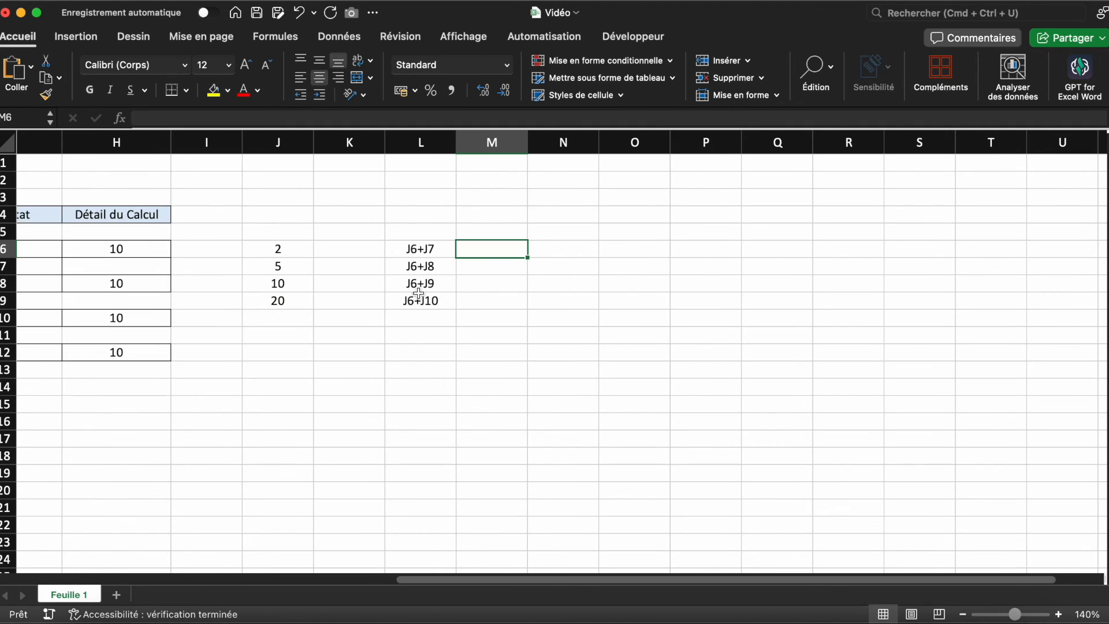
pyautogui.click(298, 250)
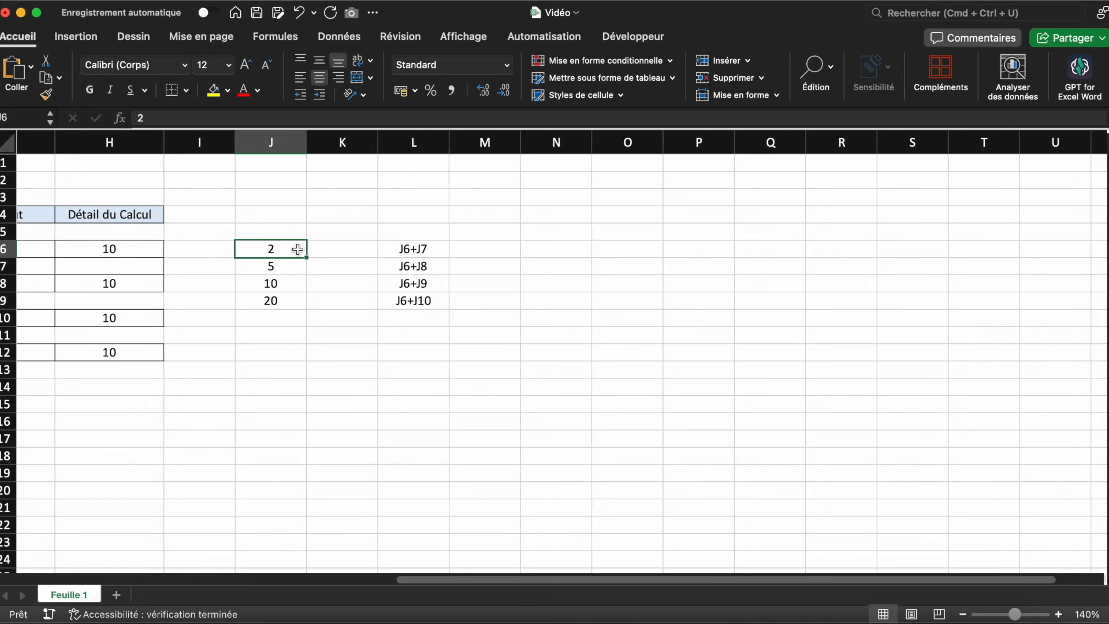
pyautogui.hscroll(-3, 298, 249)
pyautogui.moveTo(420, 268); pyautogui.dragTo(417, 313)
pyautogui.click(621, 300)
# Enter the formula =J6+J7 in cell M6
pyautogui.click(632, 245)
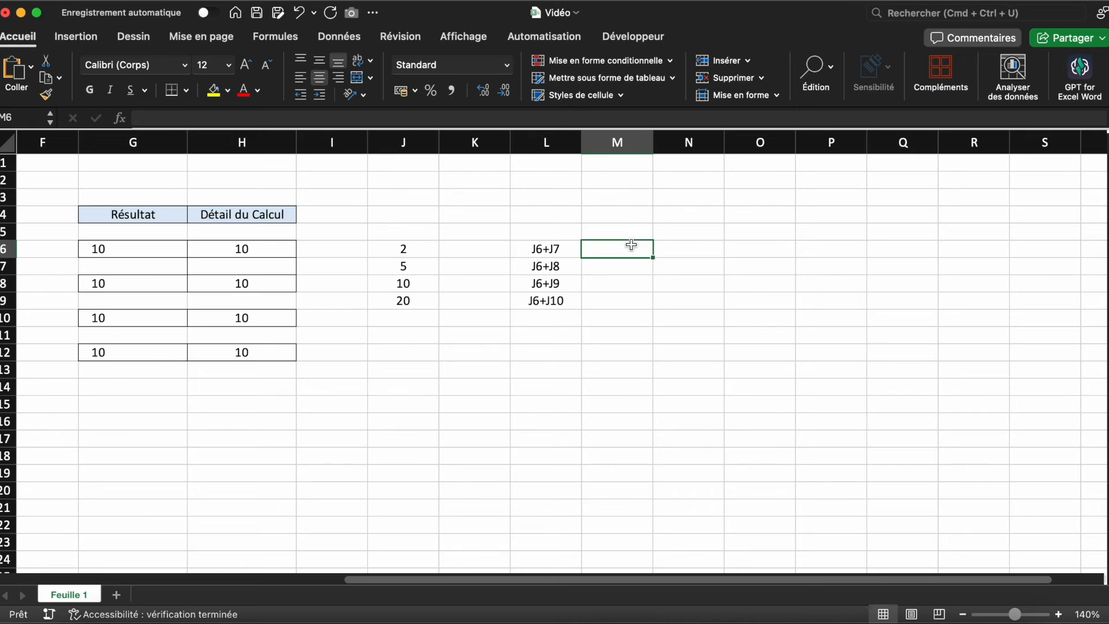
pyautogui.write('=')
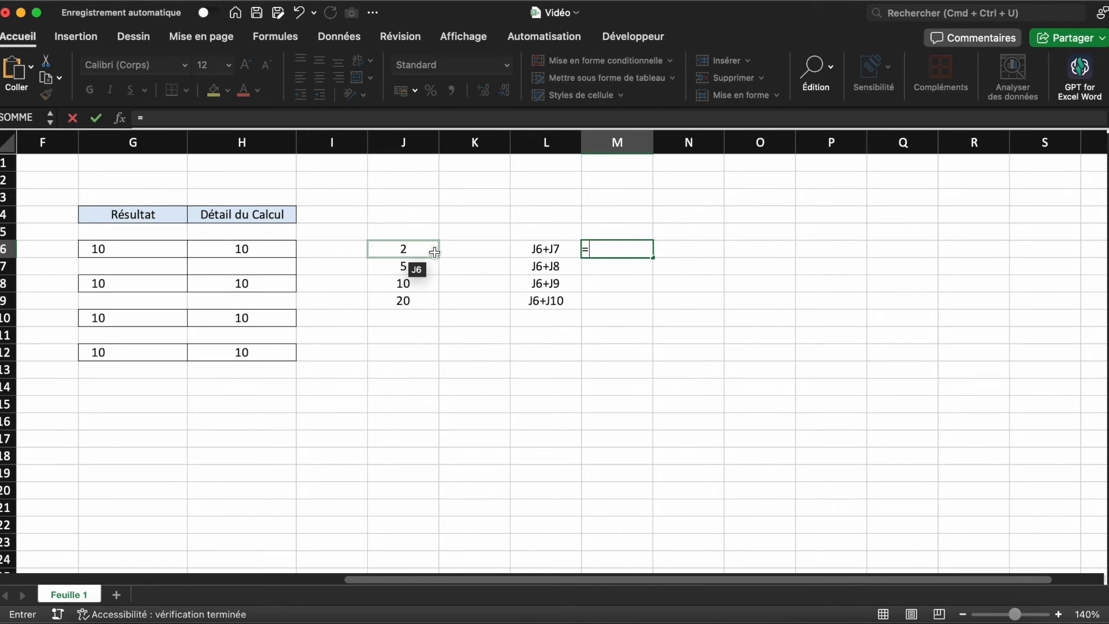
pyautogui.click(434, 253)
pyautogui.write('+')
pyautogui.click(427, 273)
pyautogui.press('Return')
# Try filling the relative-reference formula from M6 down to M9 and check the references used in M7
pyautogui.click(627, 250)
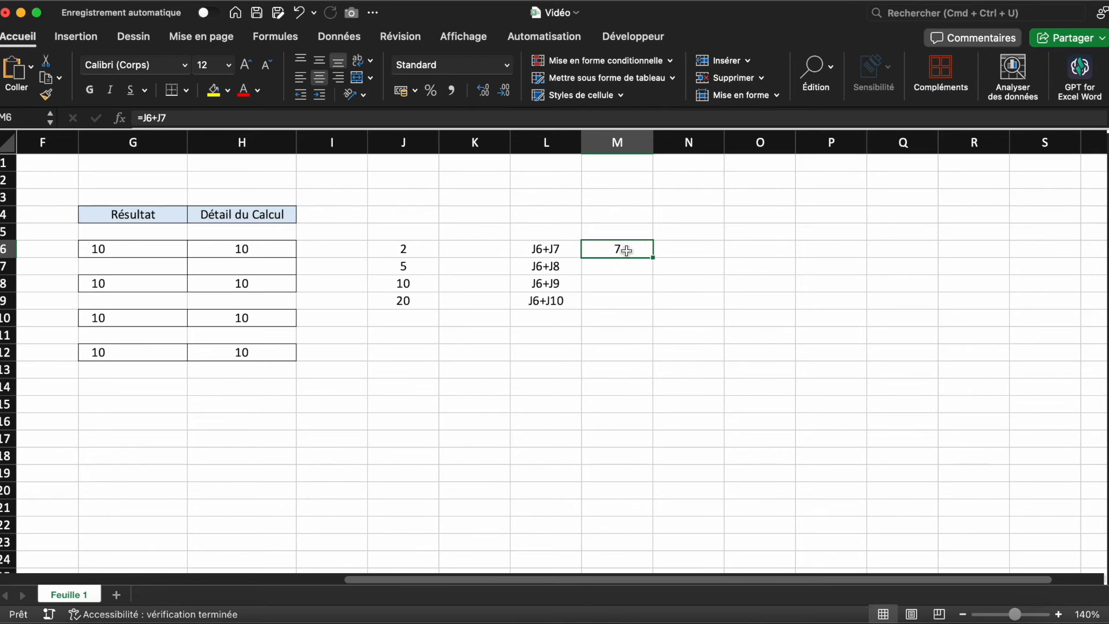
pyautogui.moveTo(653, 257); pyautogui.dragTo(649, 311)
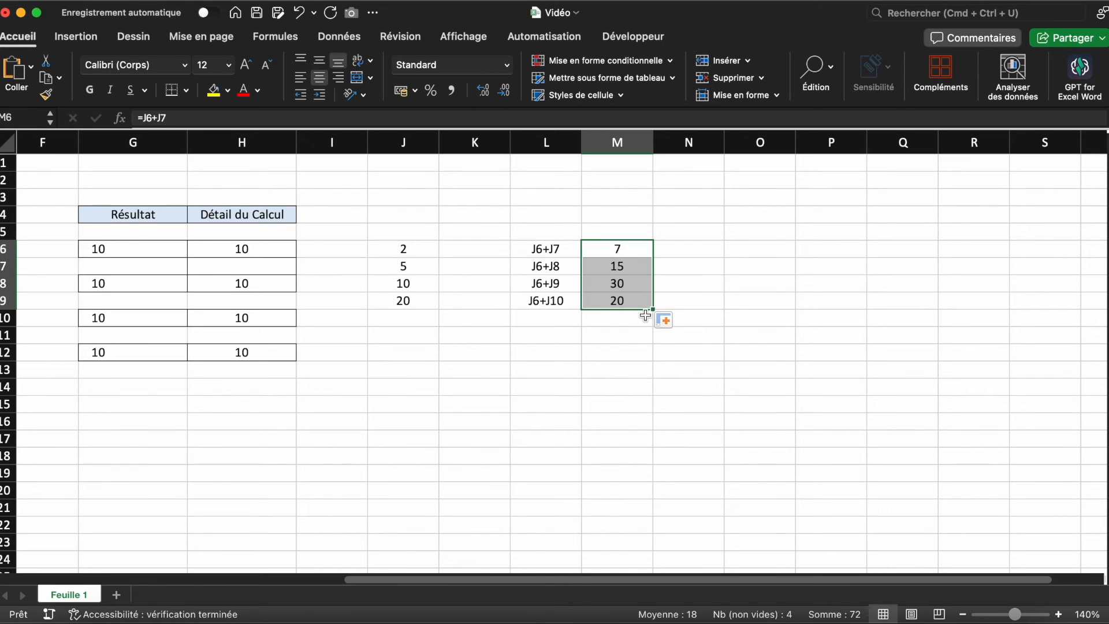
pyautogui.doubleClick(629, 262)
pyautogui.press('Escape')
# Make the J6 reference absolute in cell M6 so that the formula reads =$J$6+J7
pyautogui.doubleClick(640, 248)
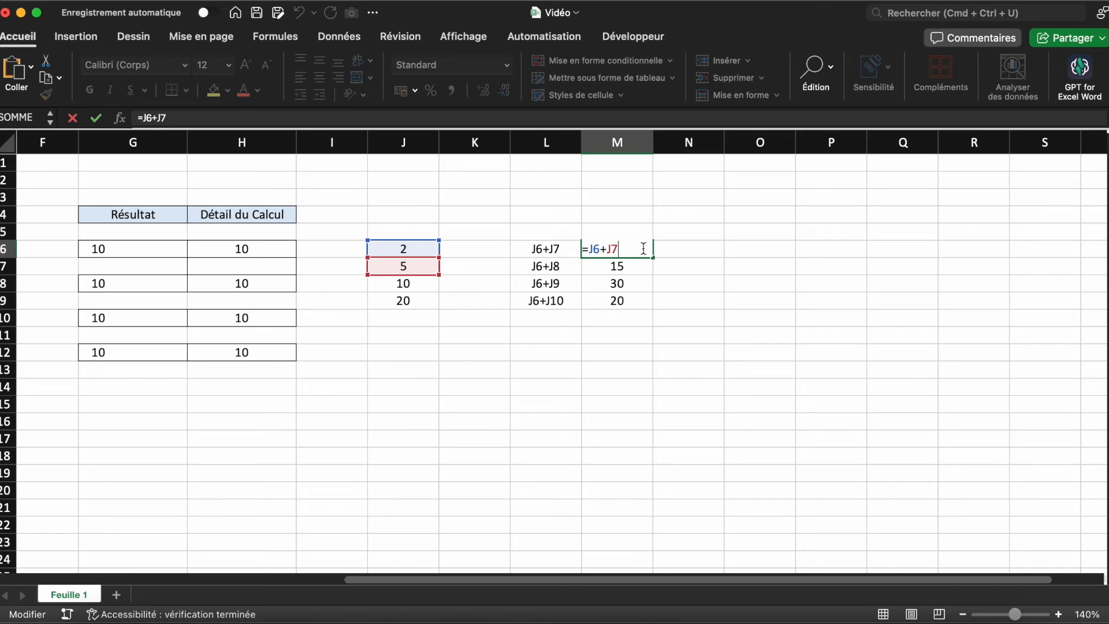
pyautogui.write('$')
pyautogui.press('Right')
pyautogui.write('$')
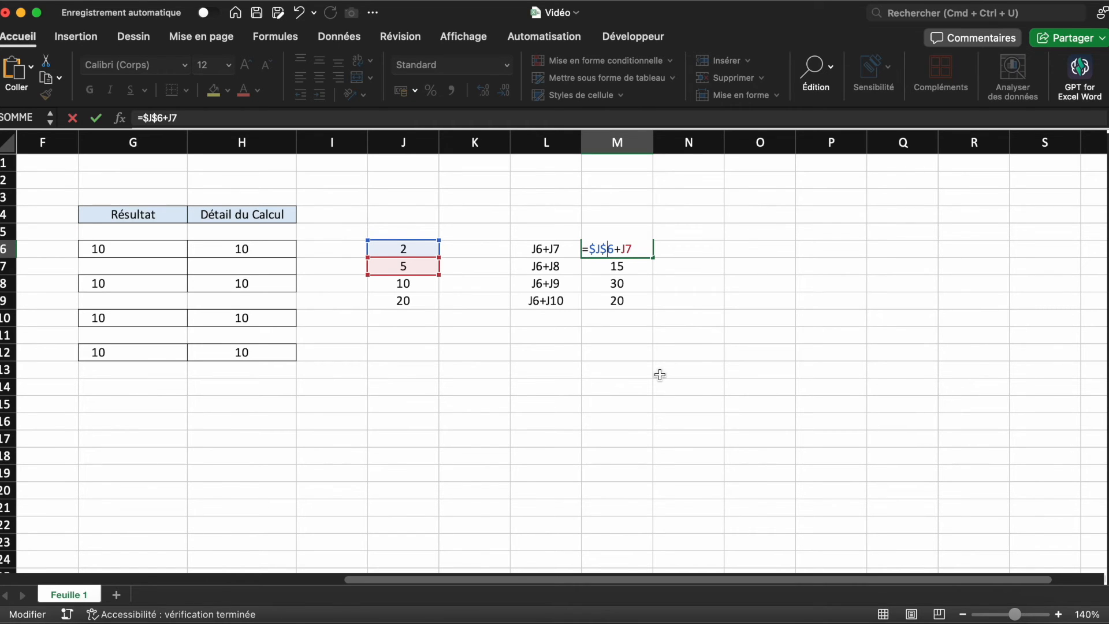
pyautogui.press('Return')
# Fill the formula with the absolute $J$6 reference from M6 down through M9
pyautogui.click(638, 249)
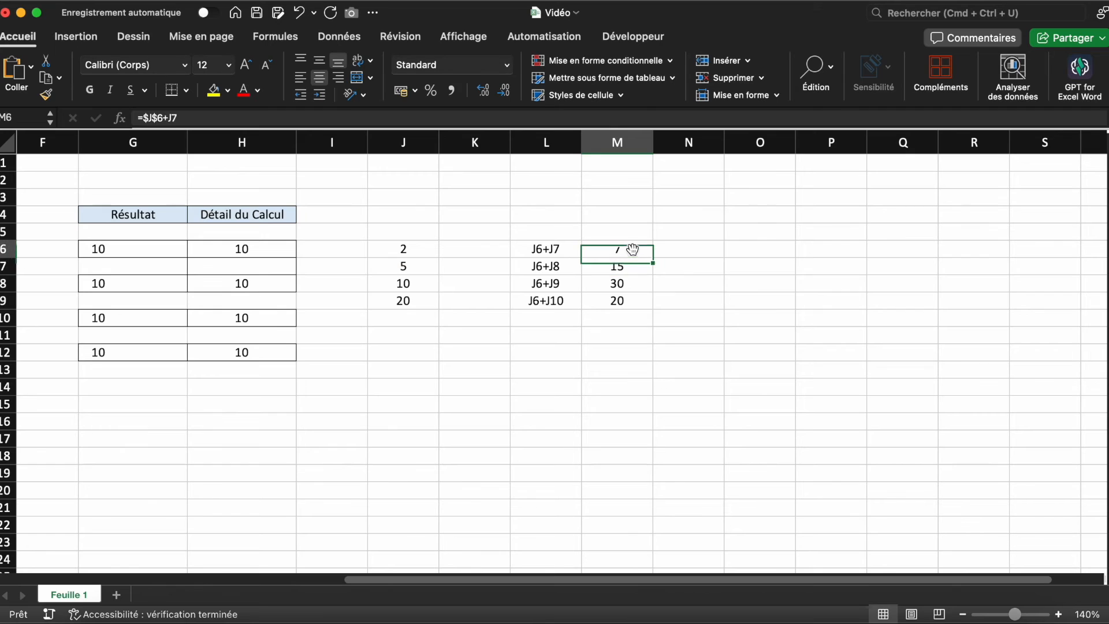
pyautogui.moveTo(653, 259); pyautogui.dragTo(643, 305)
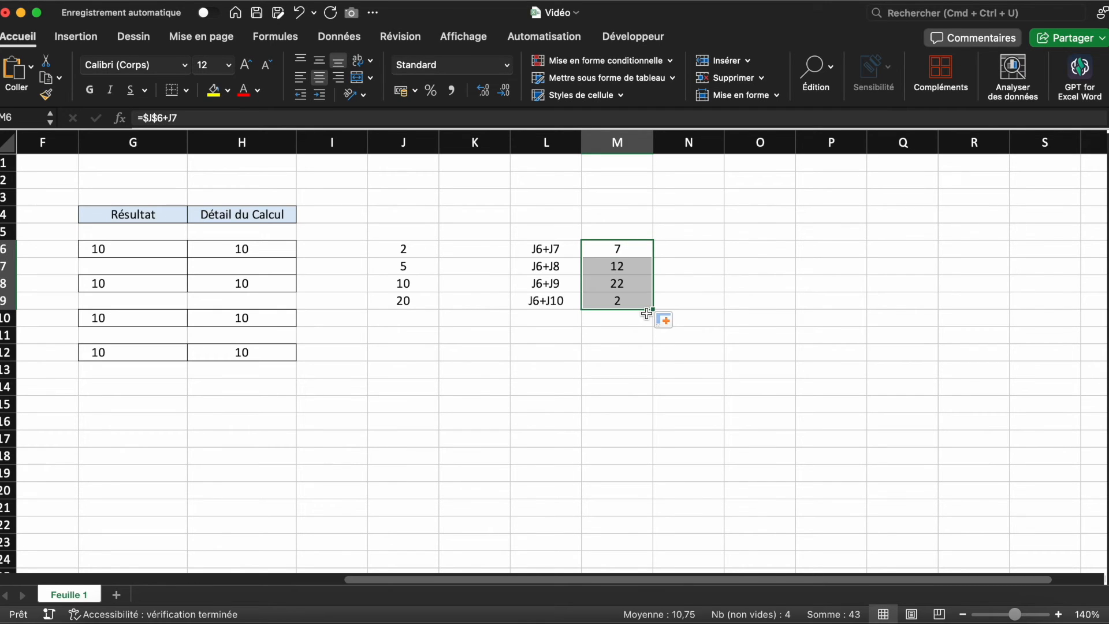
pyautogui.click(639, 351)
# Examine the formulas in M6 through M9, comparing the locked $J$6 reference with the relative second reference
pyautogui.doubleClick(639, 250)
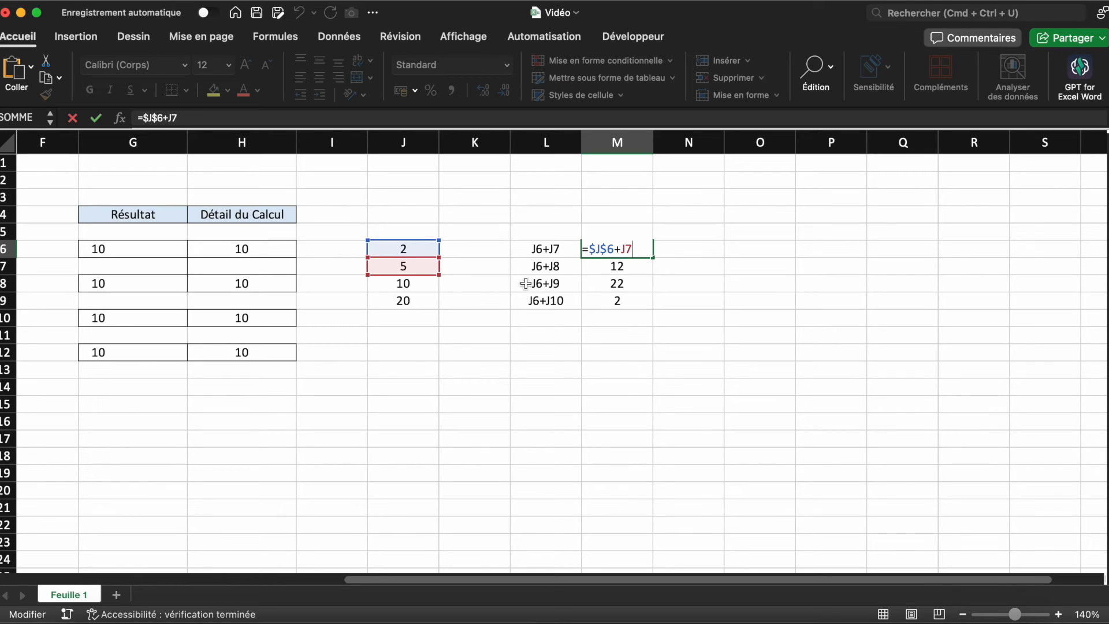
pyautogui.press('Escape')
pyautogui.doubleClick(621, 265)
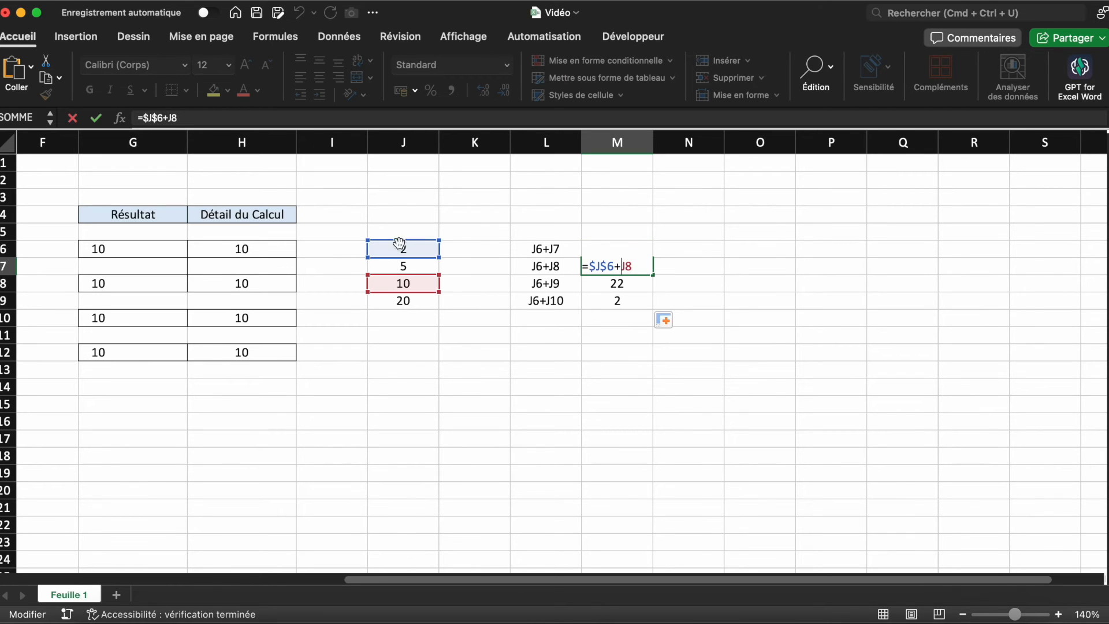
pyautogui.press('Escape')
pyautogui.doubleClick(604, 283)
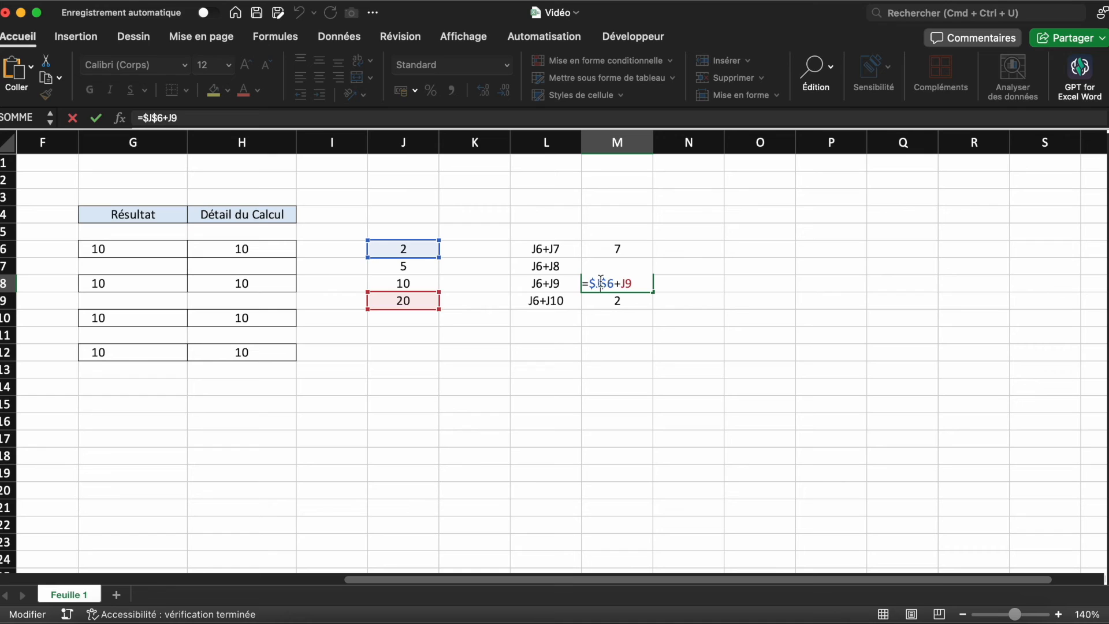
pyautogui.press('Escape')
pyautogui.doubleClick(597, 303)
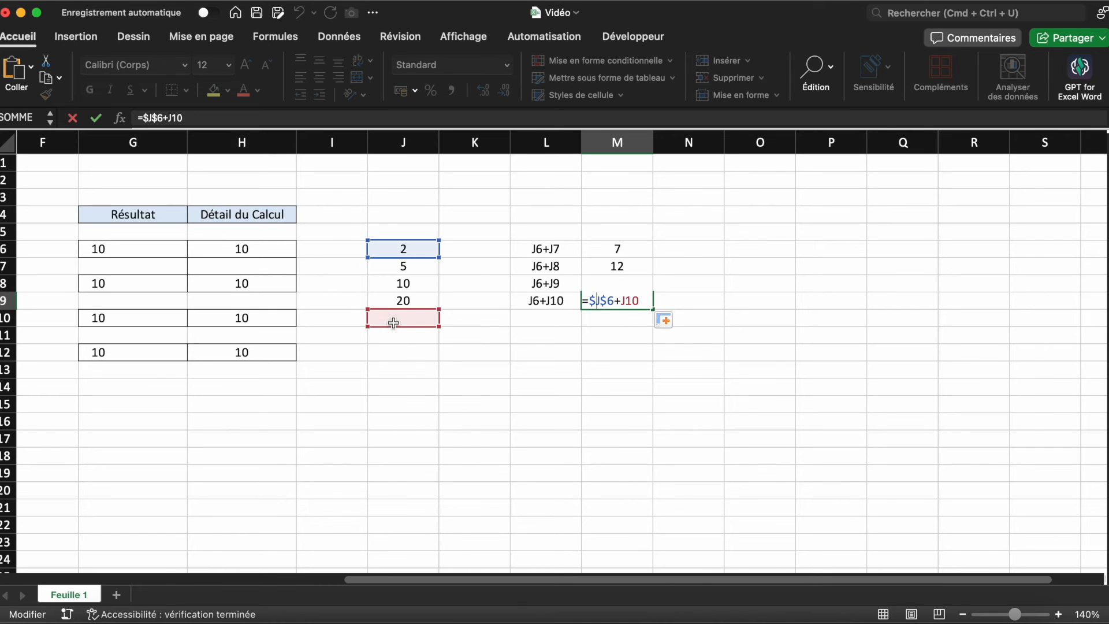
pyautogui.press('Escape')
pyautogui.click(515, 356)
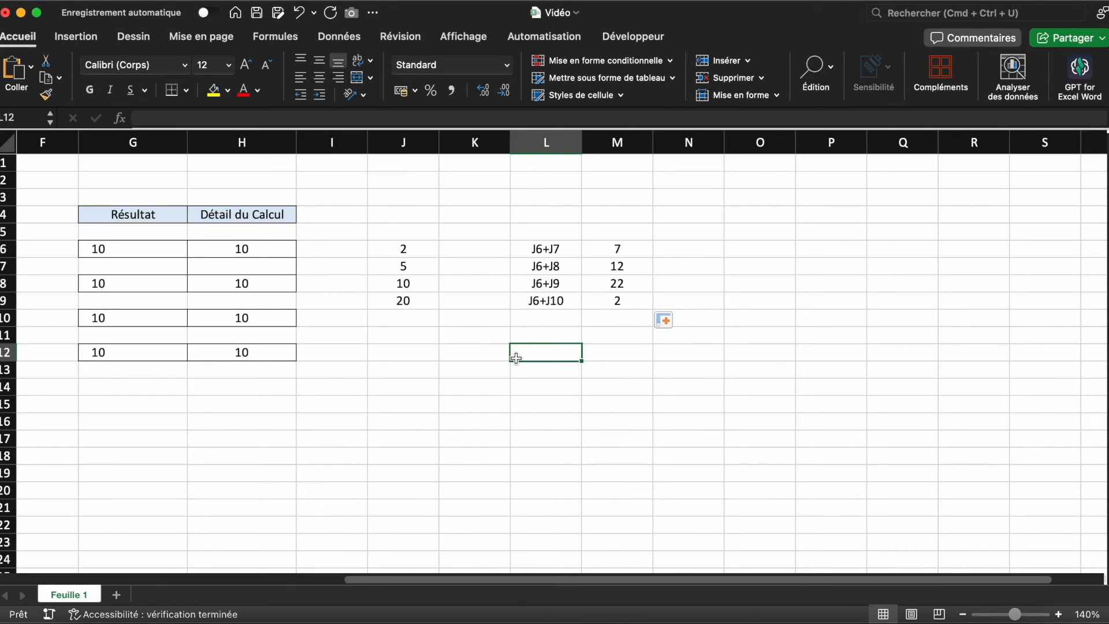
pyautogui.doubleClick(634, 250)
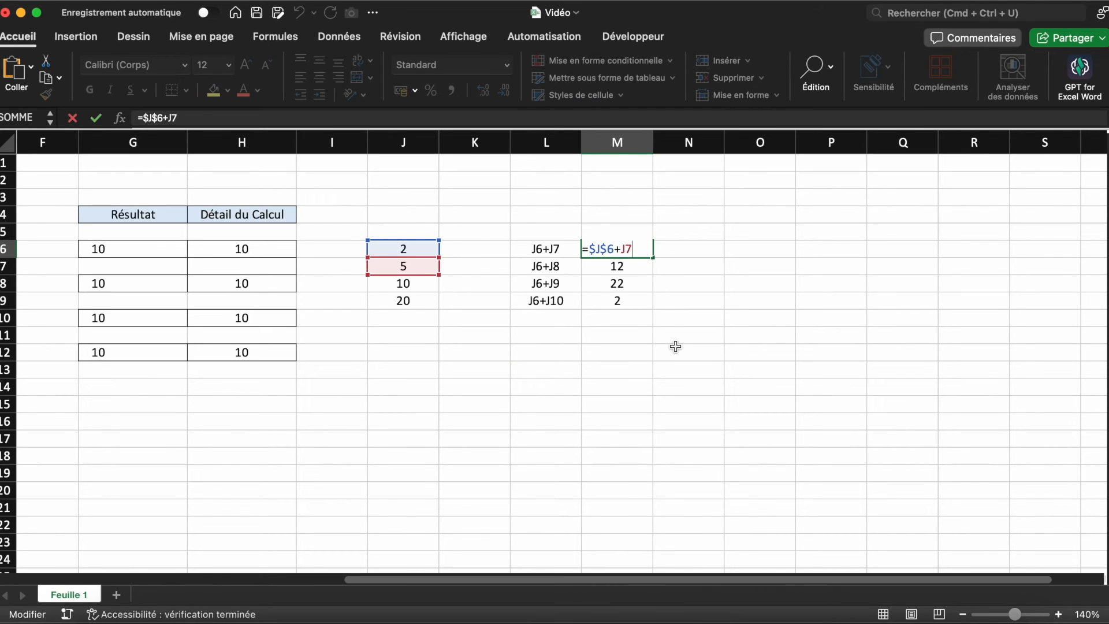
pyautogui.click(545, 387)
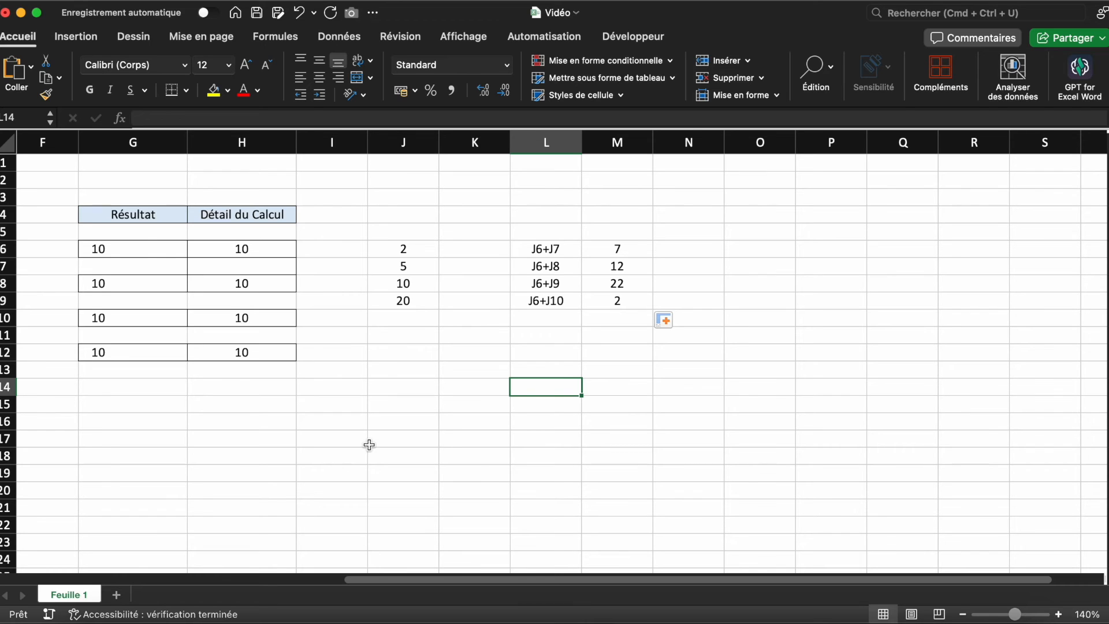
# Add a new worksheet and enter 2 in cell C5 and 5 in C6
pyautogui.click(116, 594)
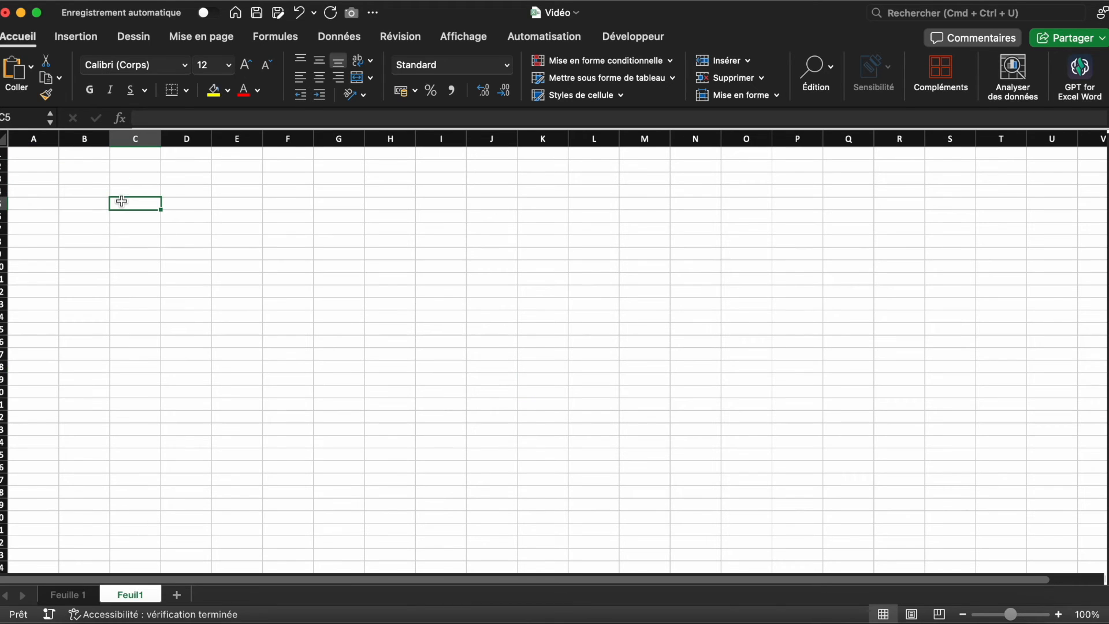
pyautogui.write('2')
pyautogui.press('Return')
pyautogui.write('5')
pyautogui.click(123, 205)
pyautogui.click(93, 563)
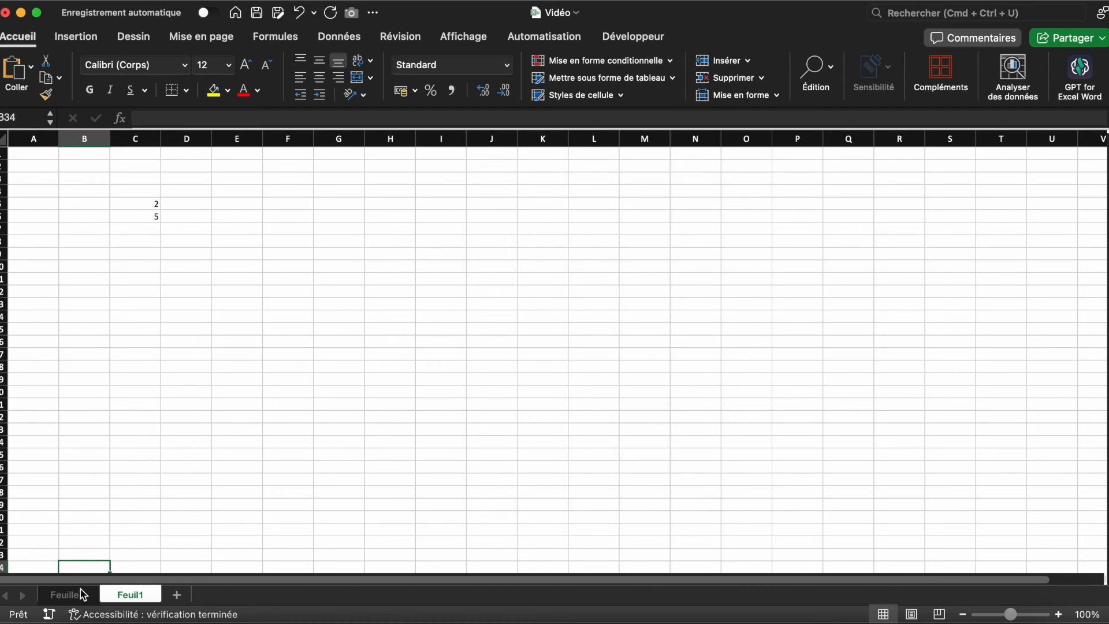
# In cell L14 of the Feuille 1 sheet, enter the cross-sheet formula =Feuil1!C5+Feuil1!C6
pyautogui.click(83, 595)
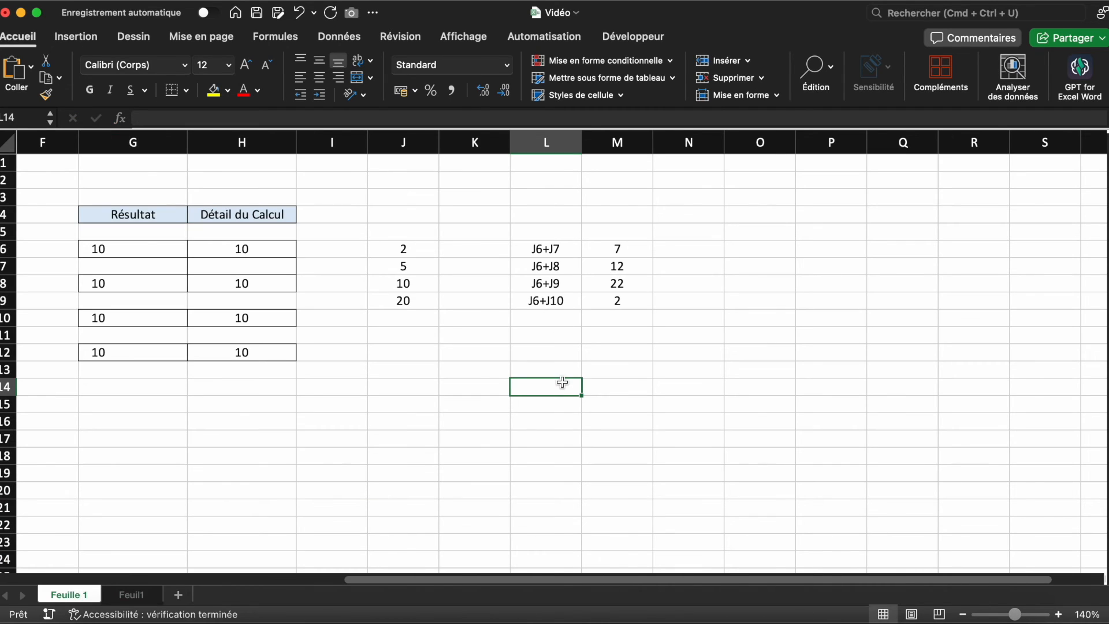
pyautogui.write('=')
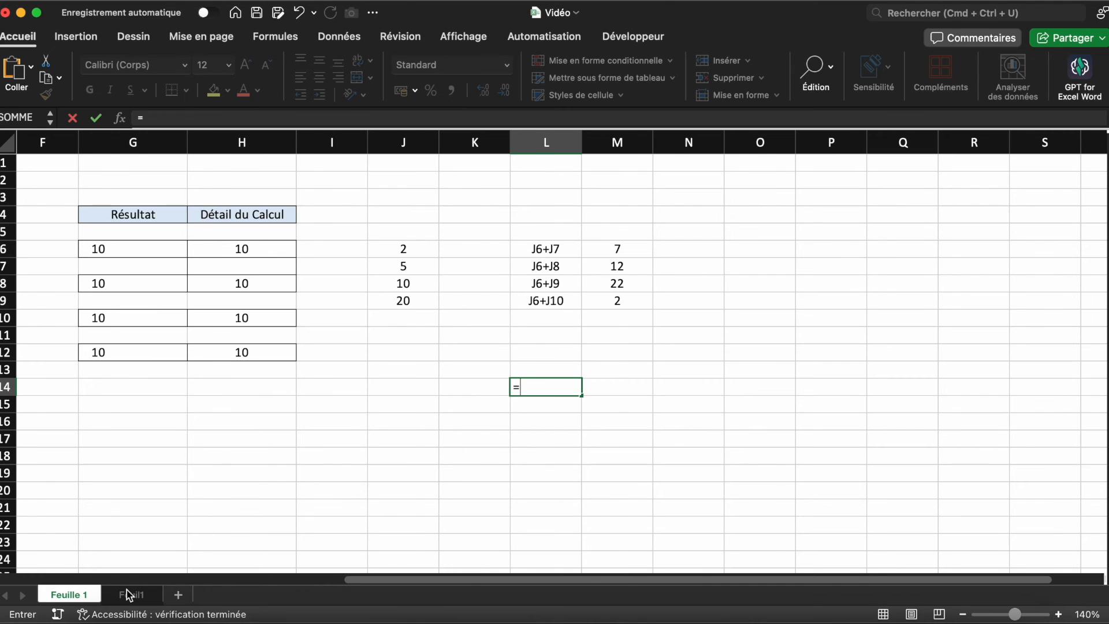
pyautogui.click(128, 596)
pyautogui.click(133, 202)
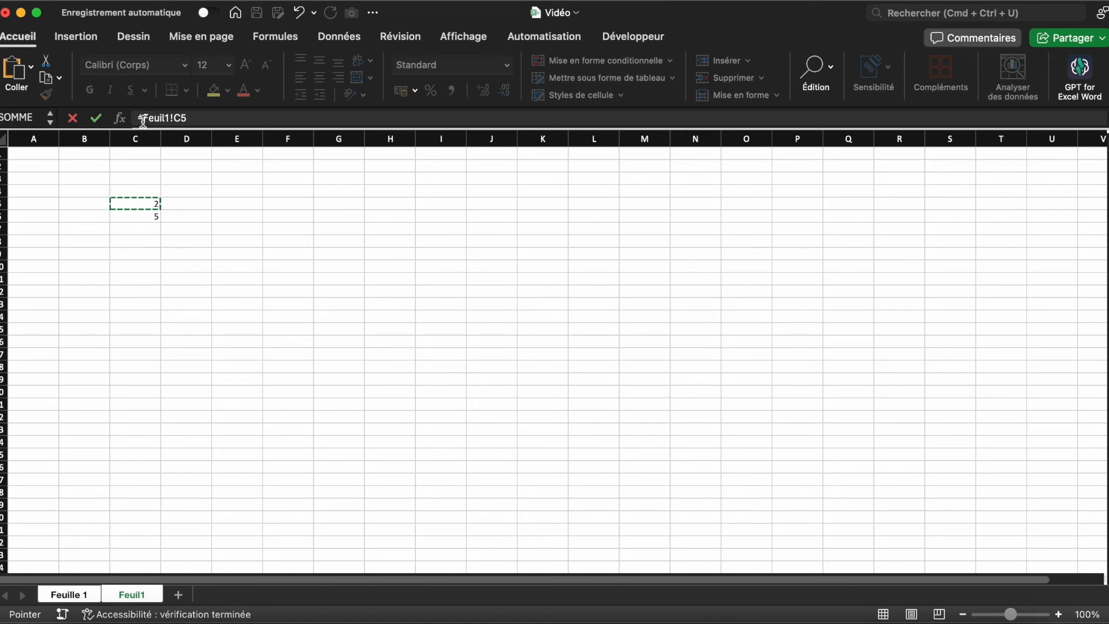
pyautogui.moveTo(142, 119); pyautogui.dragTo(198, 118)
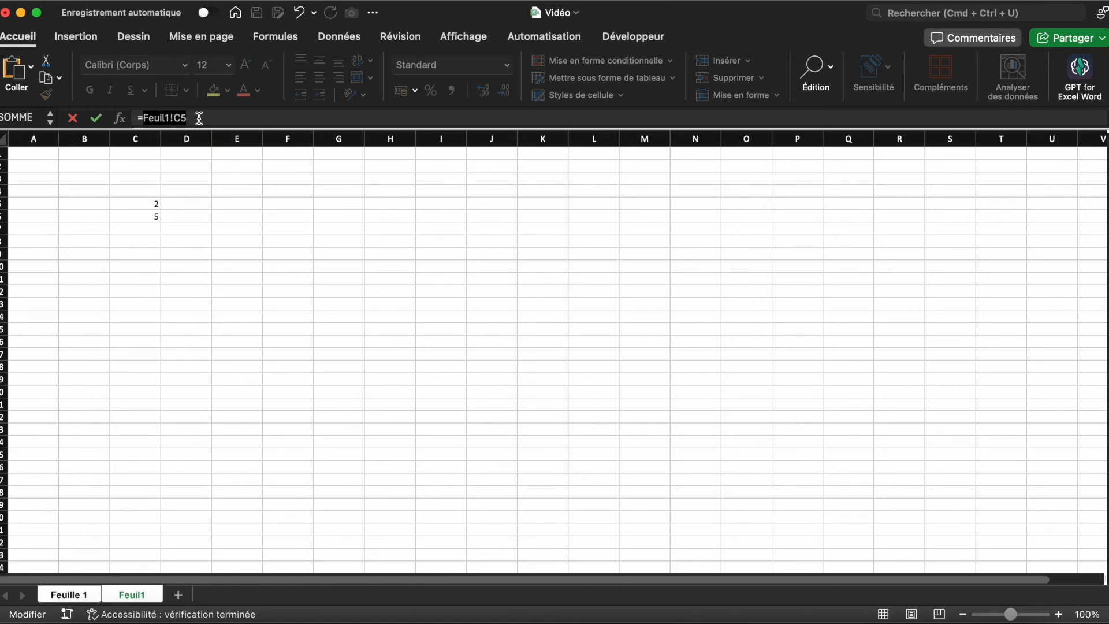
pyautogui.click(206, 119)
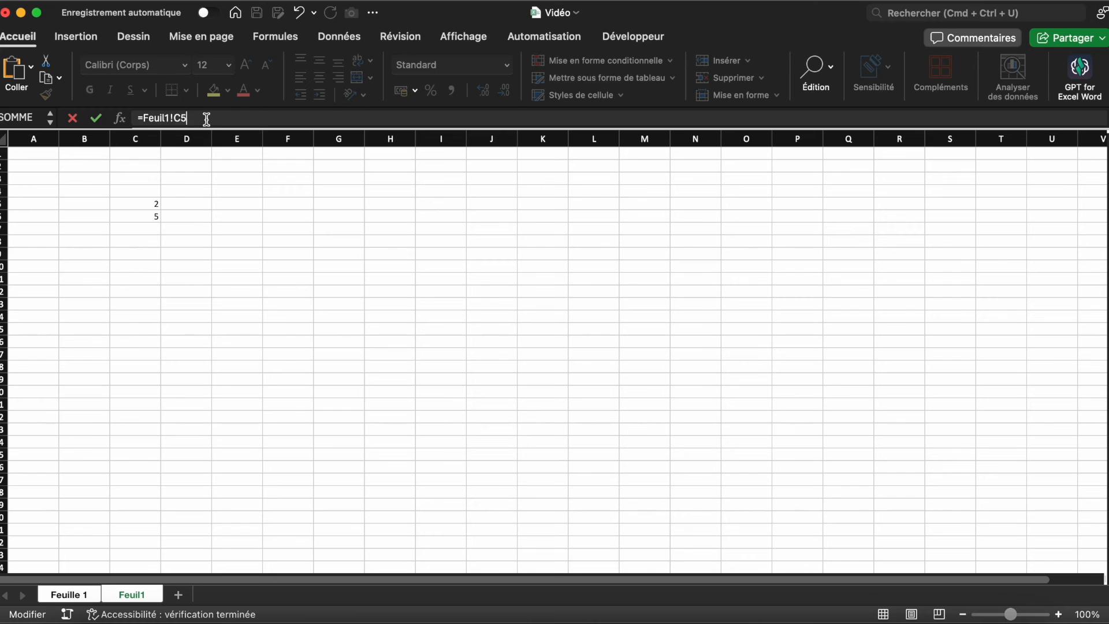
pyautogui.write('+')
pyautogui.click(147, 214)
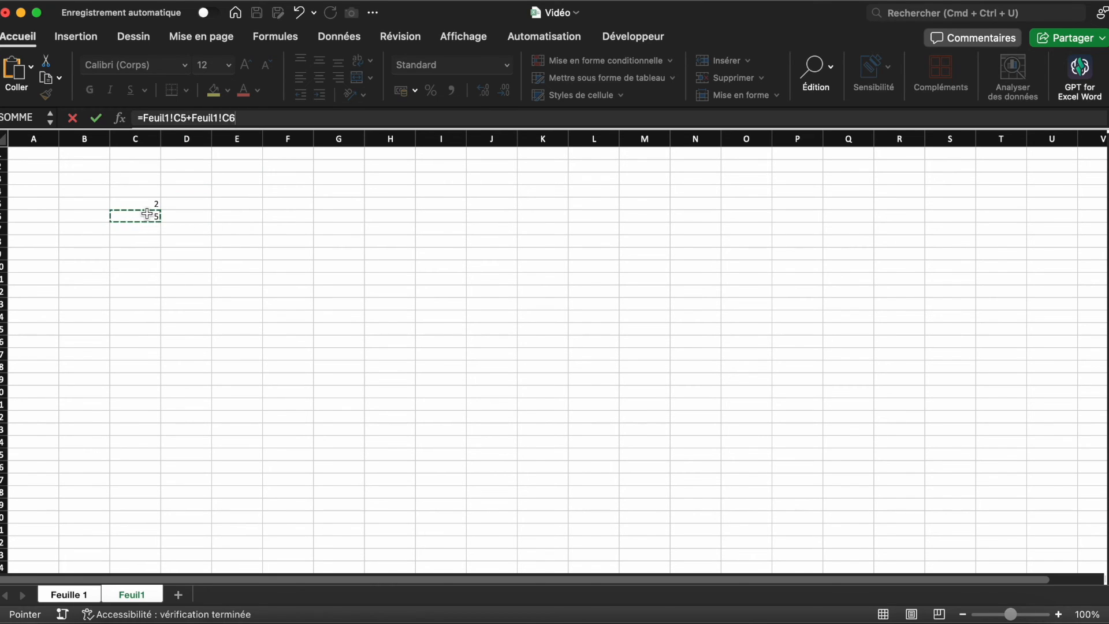
pyautogui.press('Return')
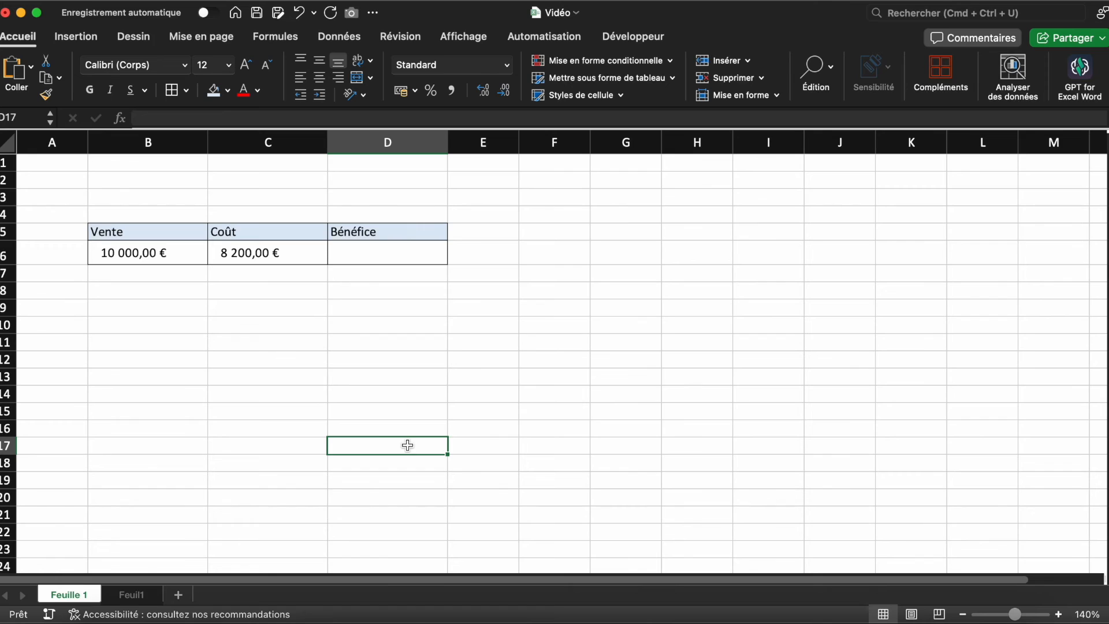
pyautogui.click(534, 438)
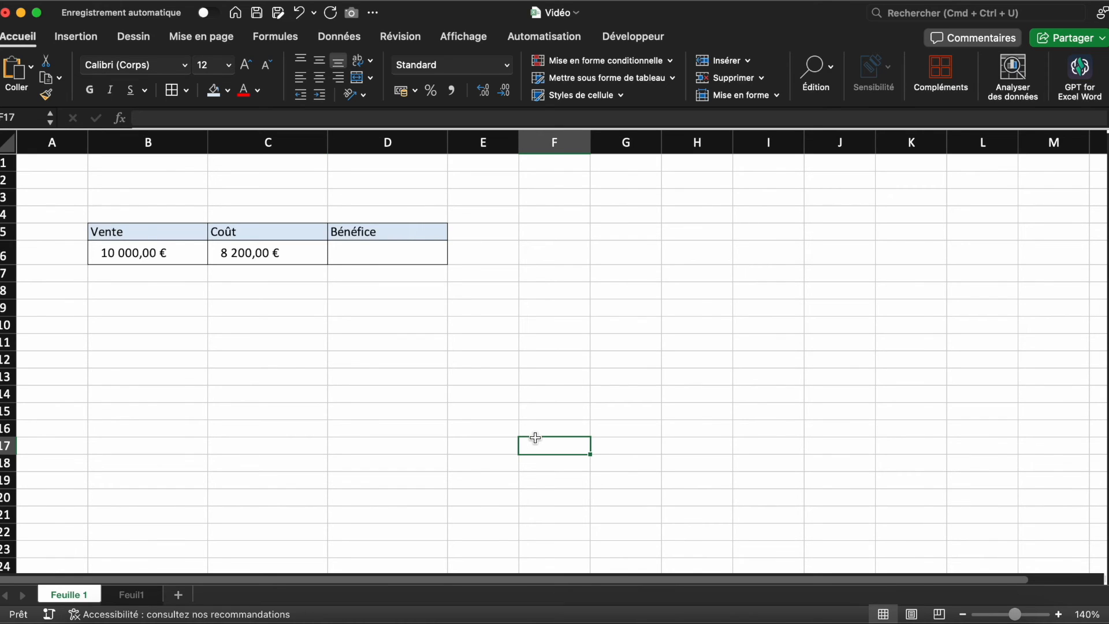
pyautogui.click(76, 165)
pyautogui.click(66, 179)
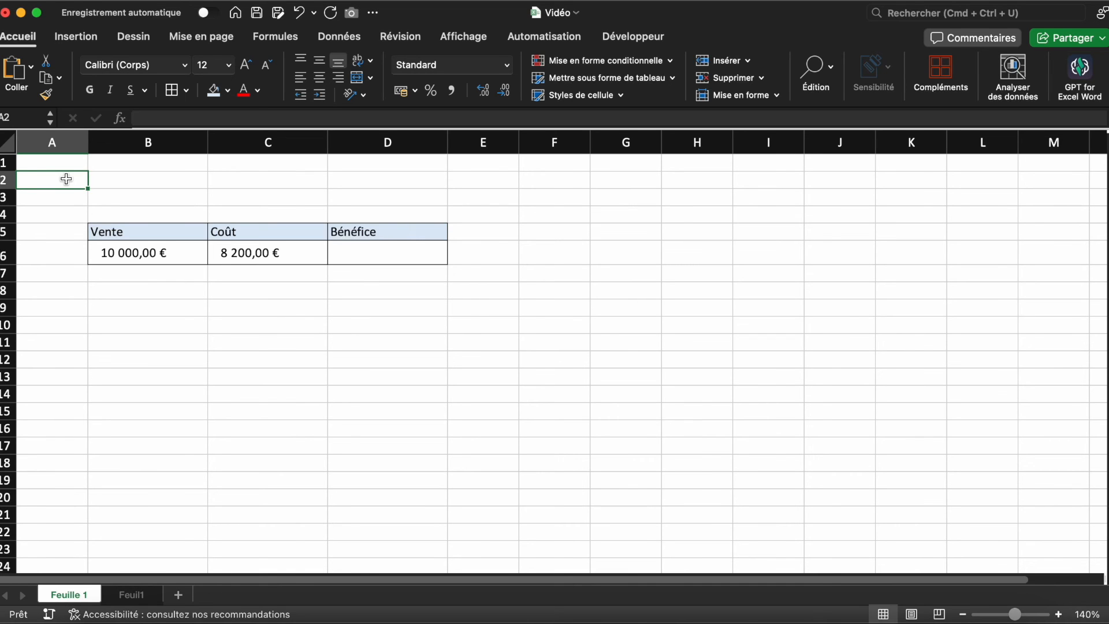
pyautogui.click(378, 254)
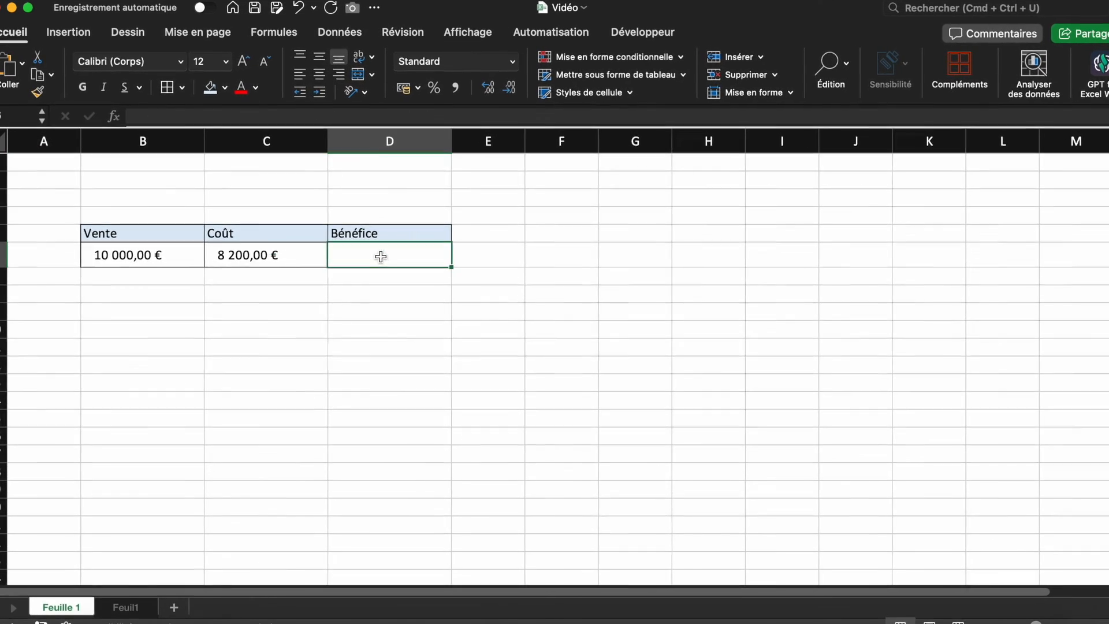
pyautogui.click(385, 325)
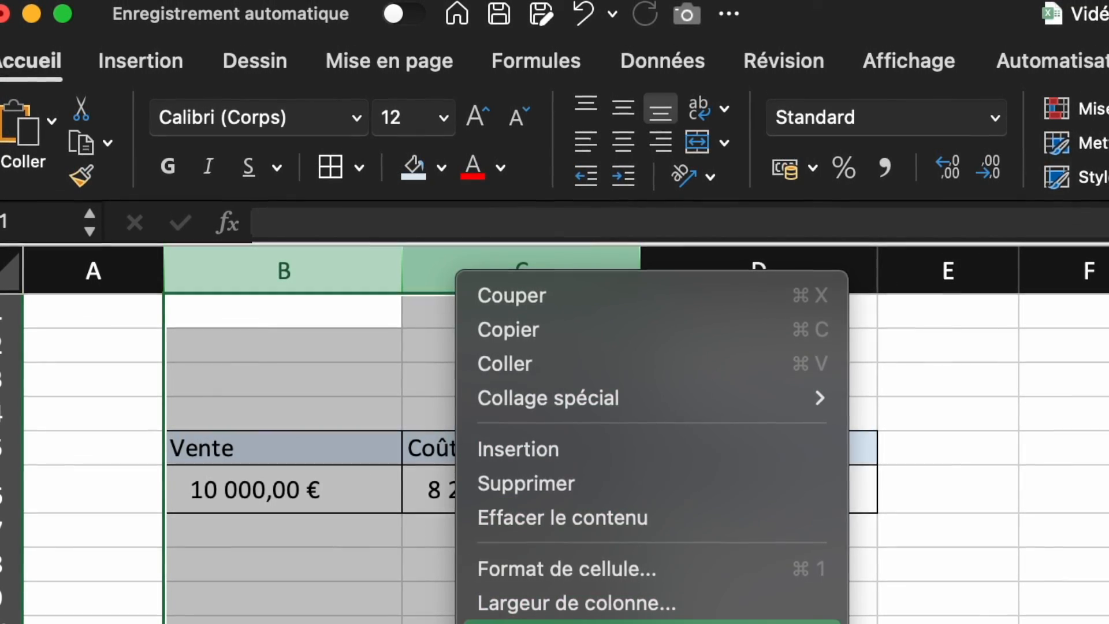
# Hide columns B and C and review the formula in the Bénéfice cell D6
pyautogui.click(511, 623)
pyautogui.click(473, 622)
pyautogui.click(346, 492)
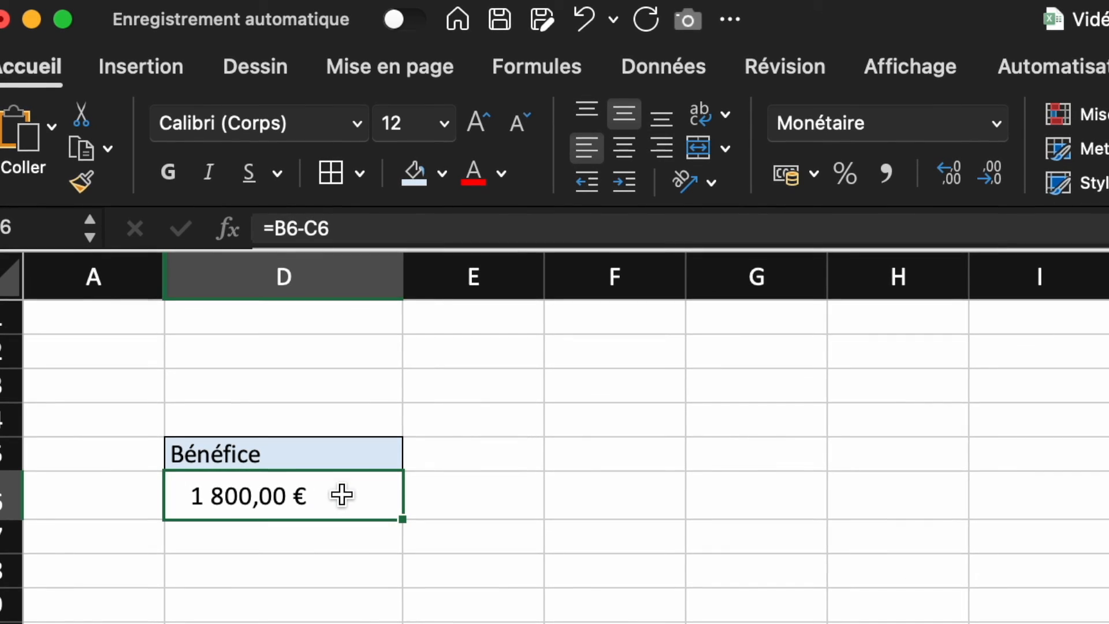
pyautogui.click(345, 571)
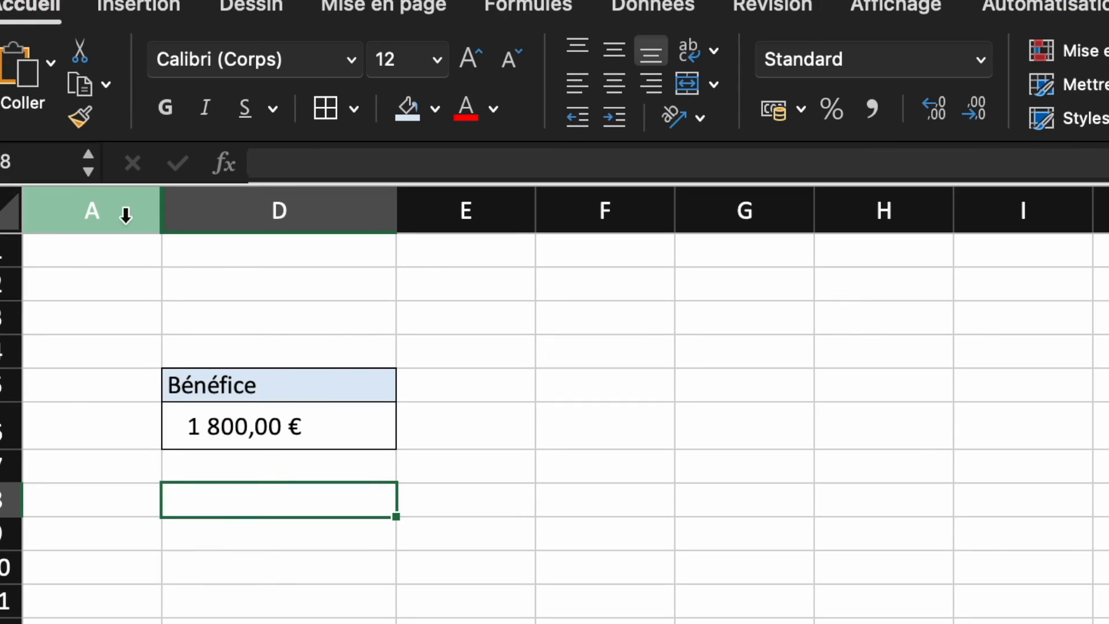
pyautogui.click(327, 426)
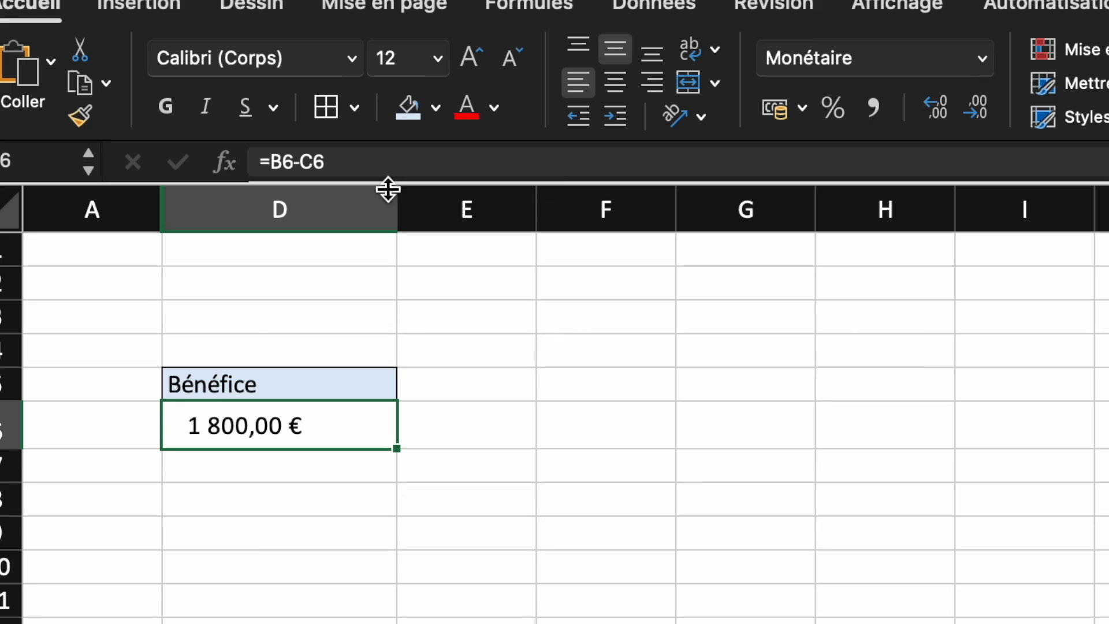
pyautogui.click(428, 309)
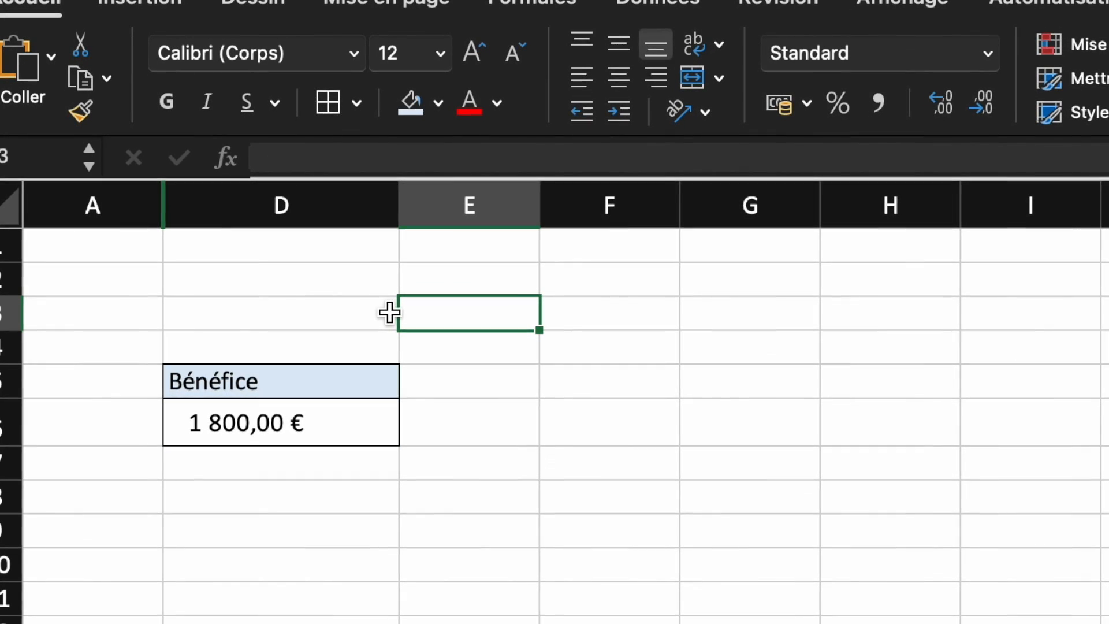
# Unhide columns B and C between columns A and D
pyautogui.moveTo(118, 205); pyautogui.dragTo(234, 209)
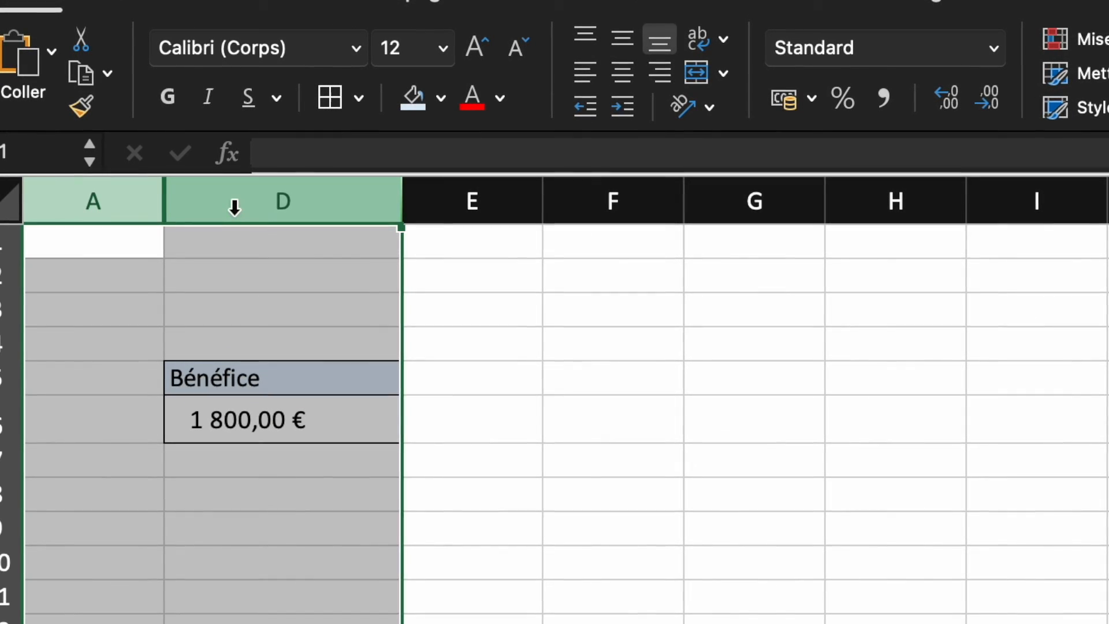
pyautogui.rightClick(234, 205)
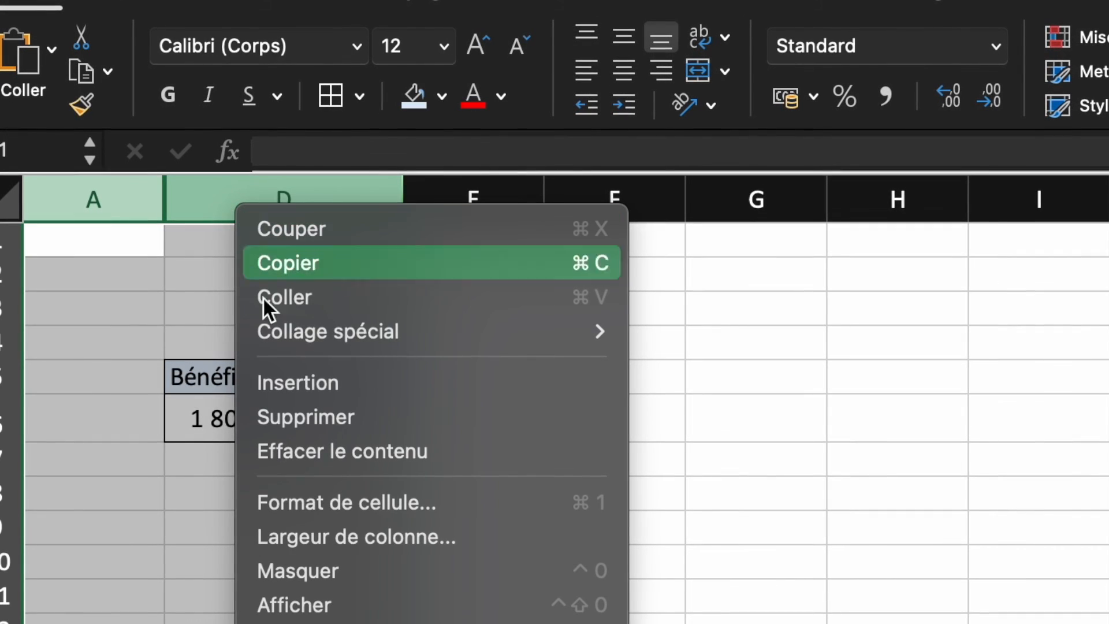
pyautogui.click(345, 602)
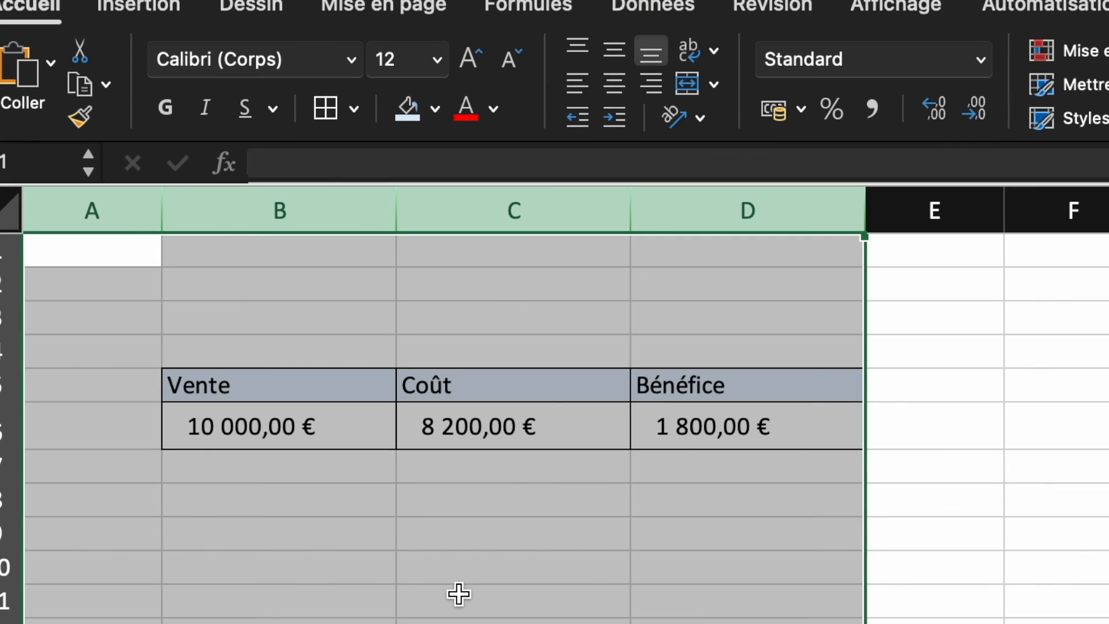
pyautogui.click(463, 581)
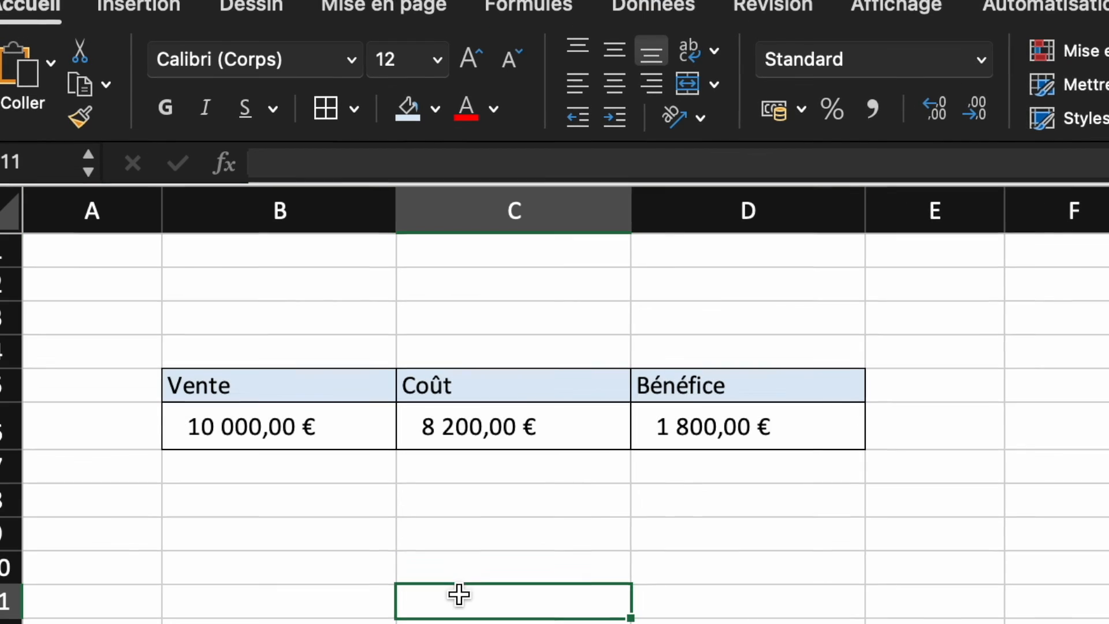
# Name the Vente amount cell B6 ValeurVente and the Coût amount cell C6 ValeurCout
pyautogui.click(369, 433)
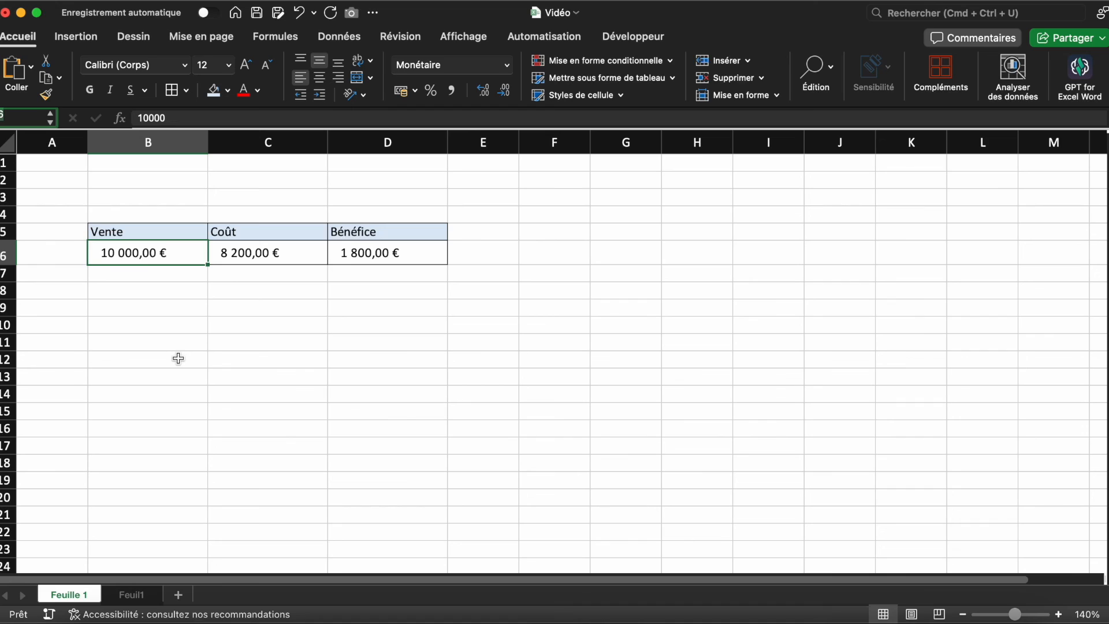
pyautogui.write('leurVente')
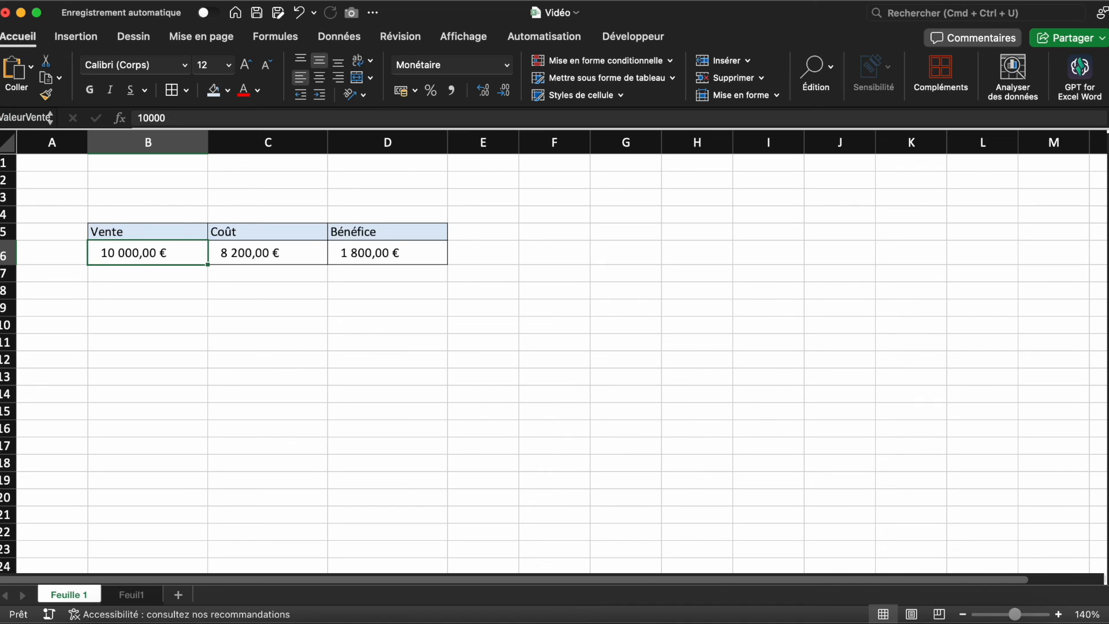
pyautogui.click(298, 252)
pyautogui.click(25, 119)
pyautogui.write('ValeurCoût')
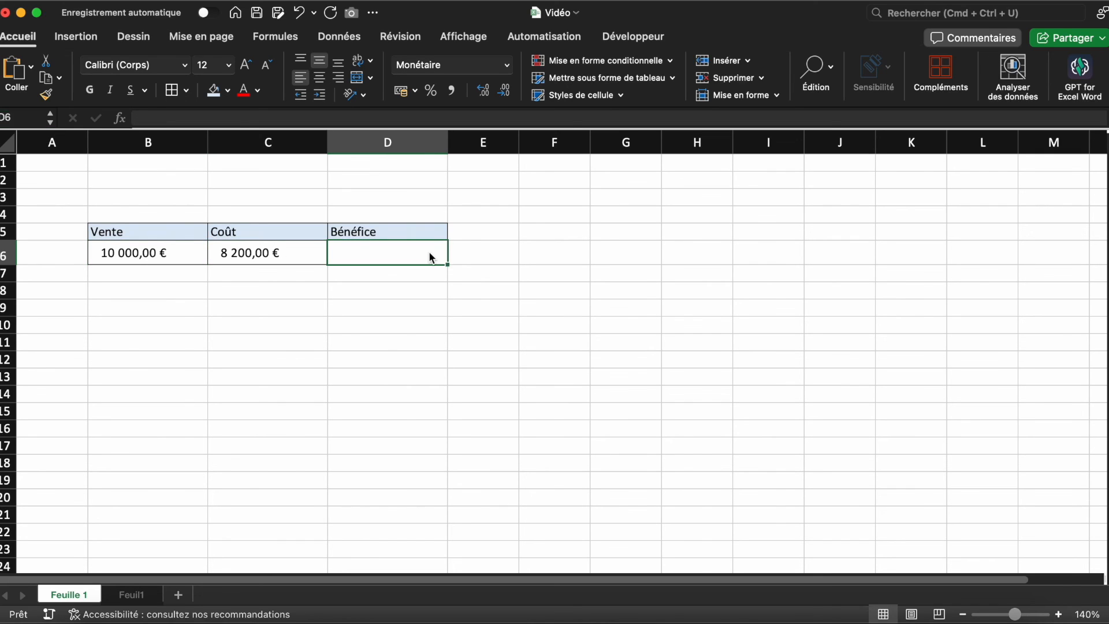
# Calculate the profit in cell D6 with the named-cell formula =ValeurVente-ValeurCout
pyautogui.write('=')
pyautogui.click(186, 251)
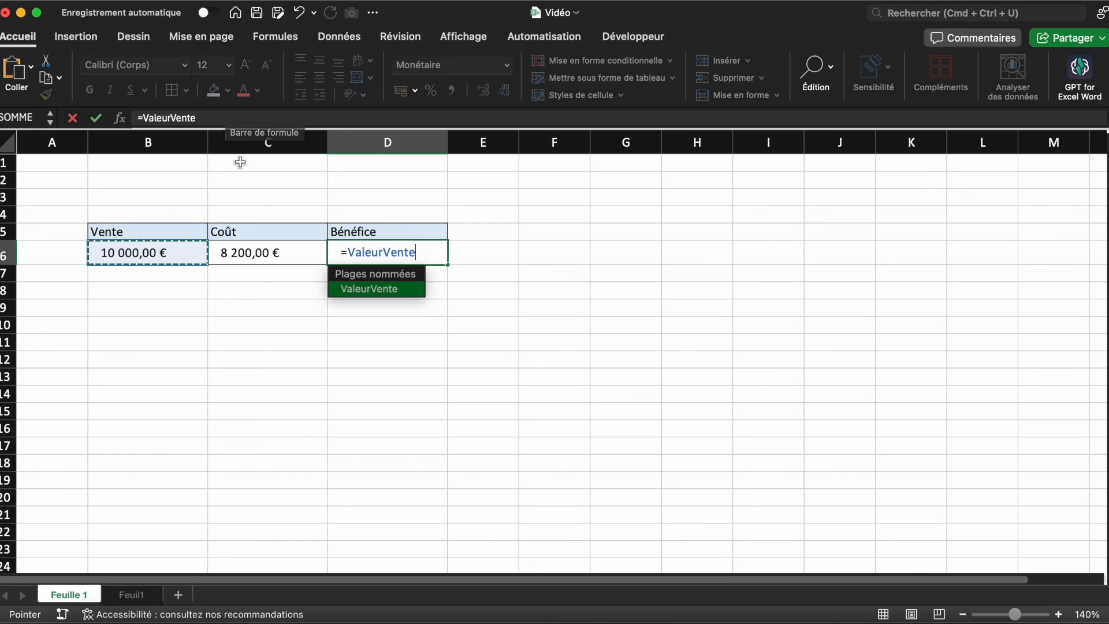
pyautogui.write('-')
pyautogui.click(303, 259)
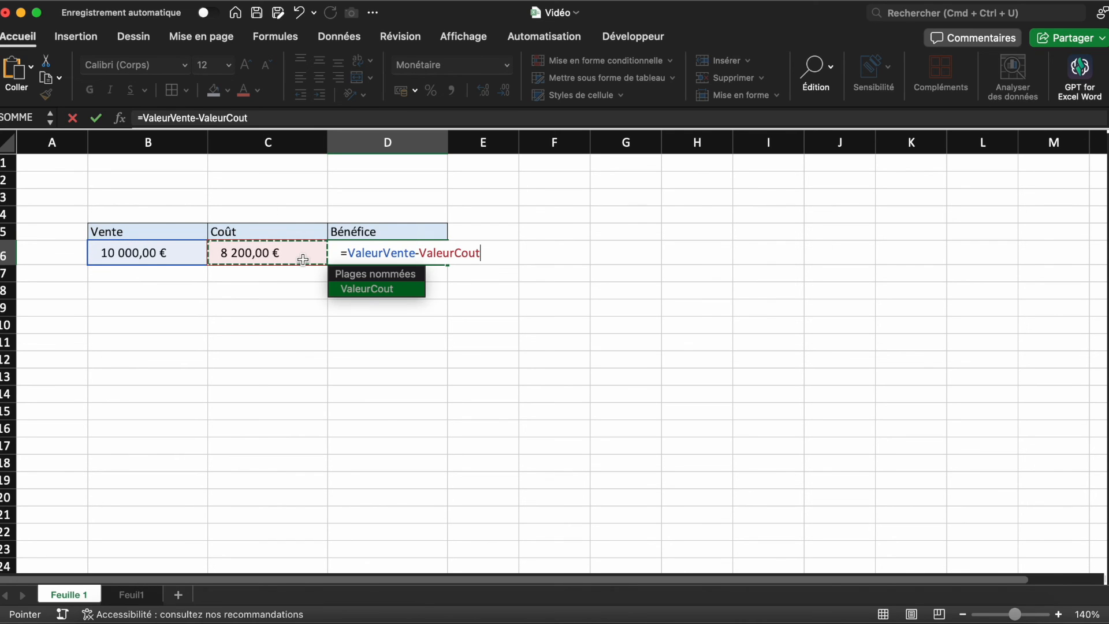
pyautogui.press('Return')
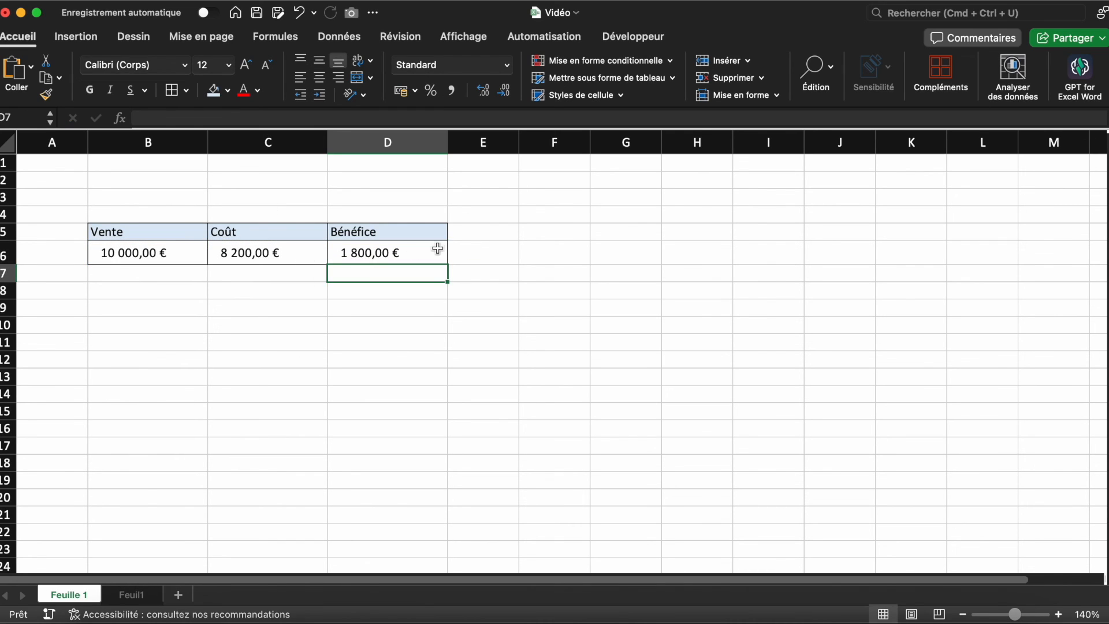
# Name the Bénéfice amount cell D6 ValeurBenefice
pyautogui.click(436, 248)
pyautogui.click(30, 116)
pyautogui.write('ValeurBene')
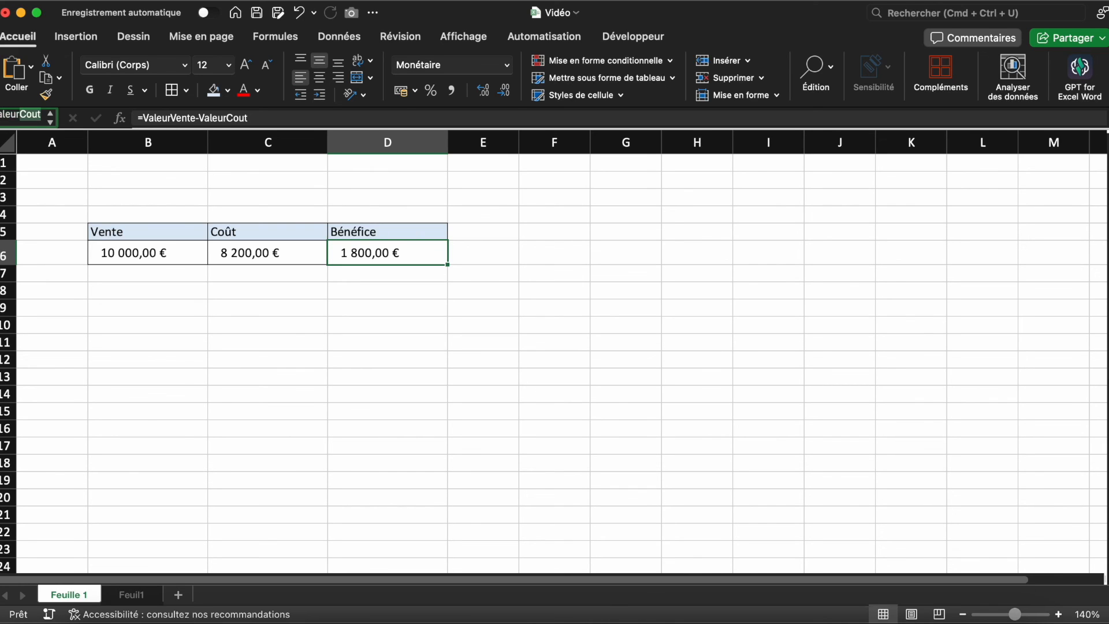
pyautogui.press('Return')
# Hide columns B and C and check how the named cells read in the D6 formula
pyautogui.moveTo(147, 142); pyautogui.dragTo(220, 141)
pyautogui.rightClick(219, 141)
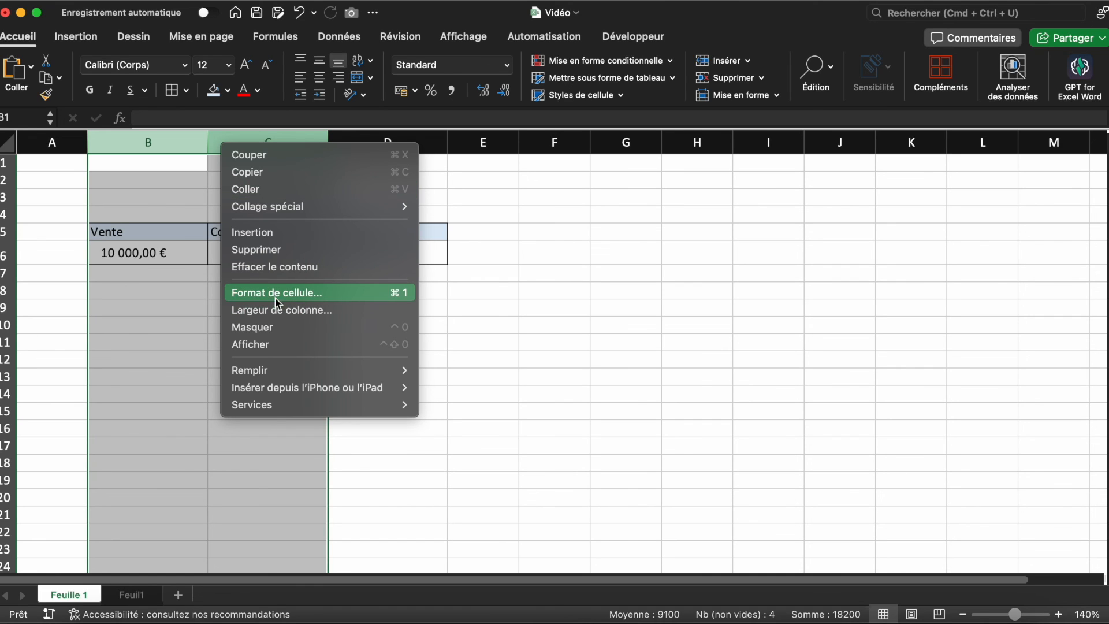
pyautogui.click(270, 327)
pyautogui.click(176, 249)
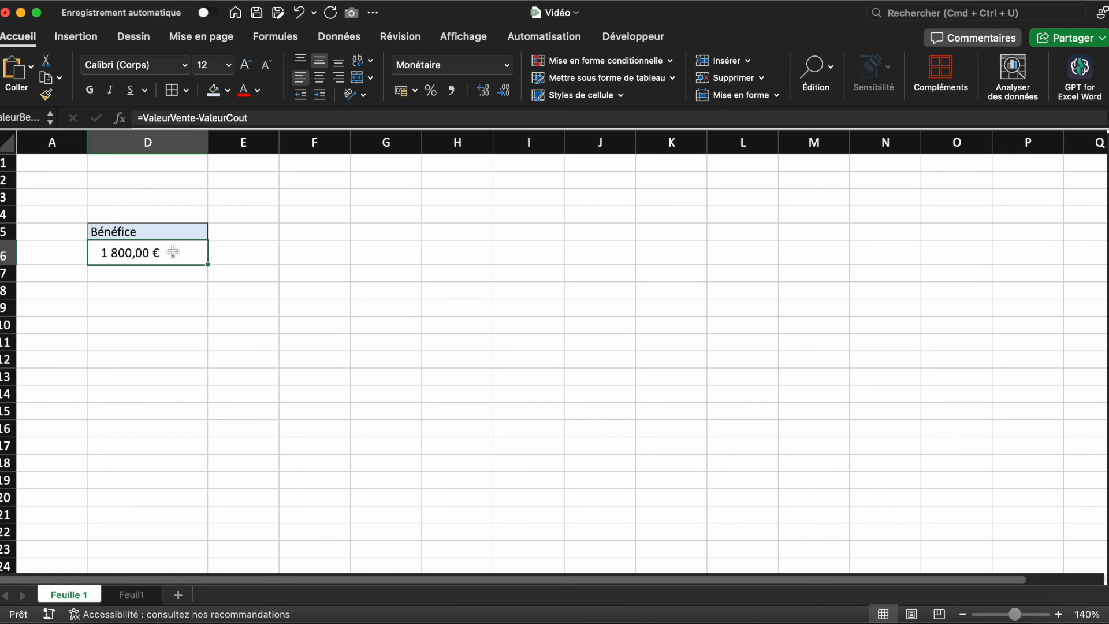
pyautogui.click(316, 323)
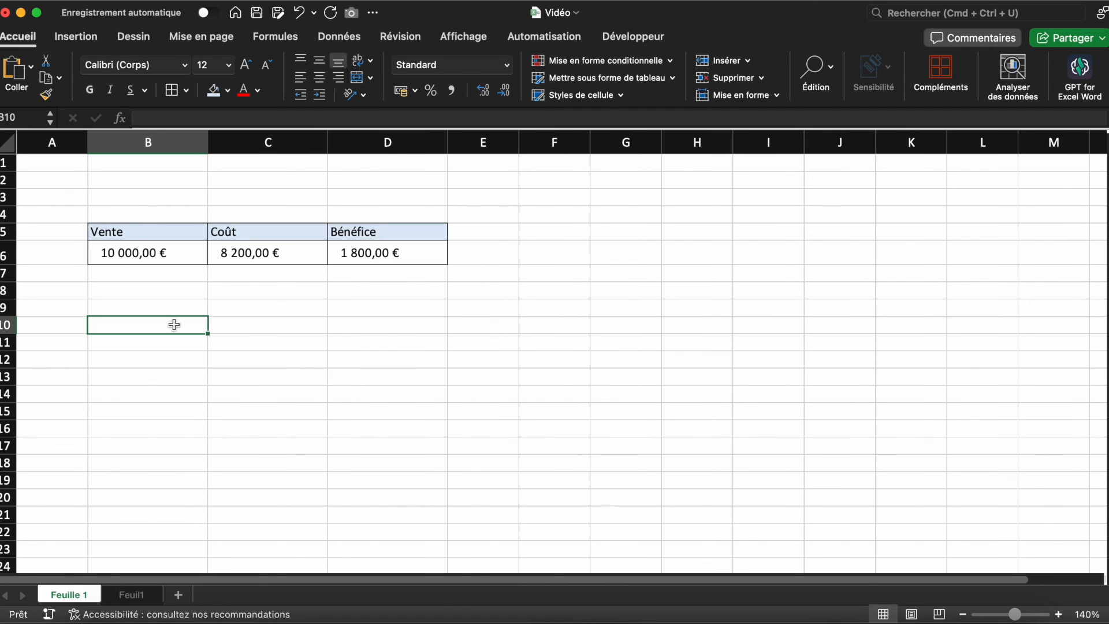
# Enter the formula =ValeurBenefice in cell B10, picking the name from the suggested named ranges
pyautogui.write('=V')
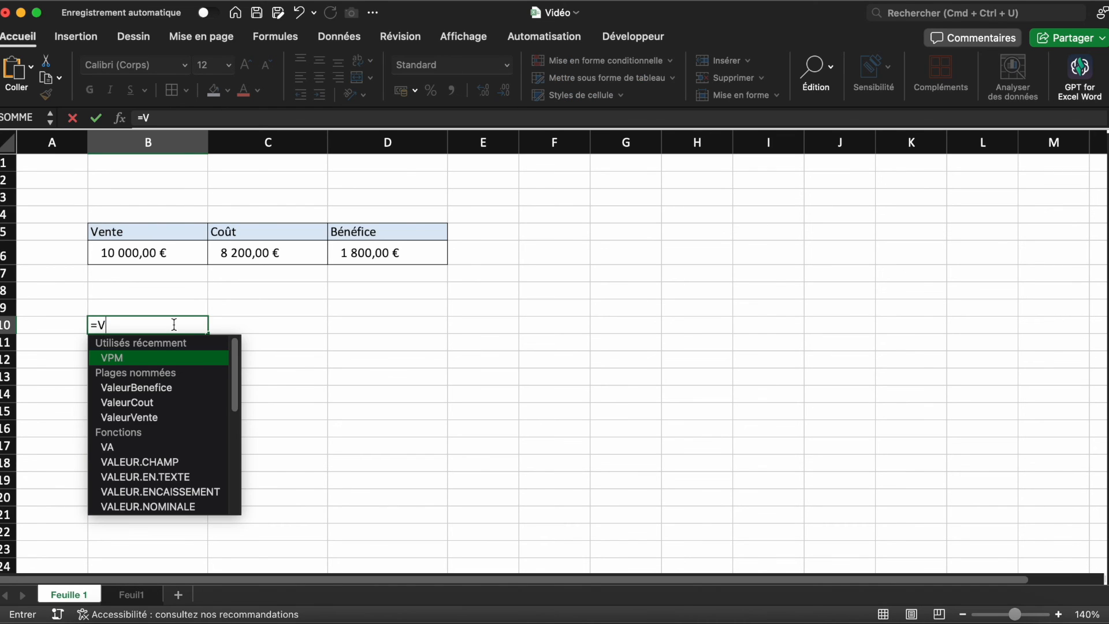
pyautogui.write('aleur')
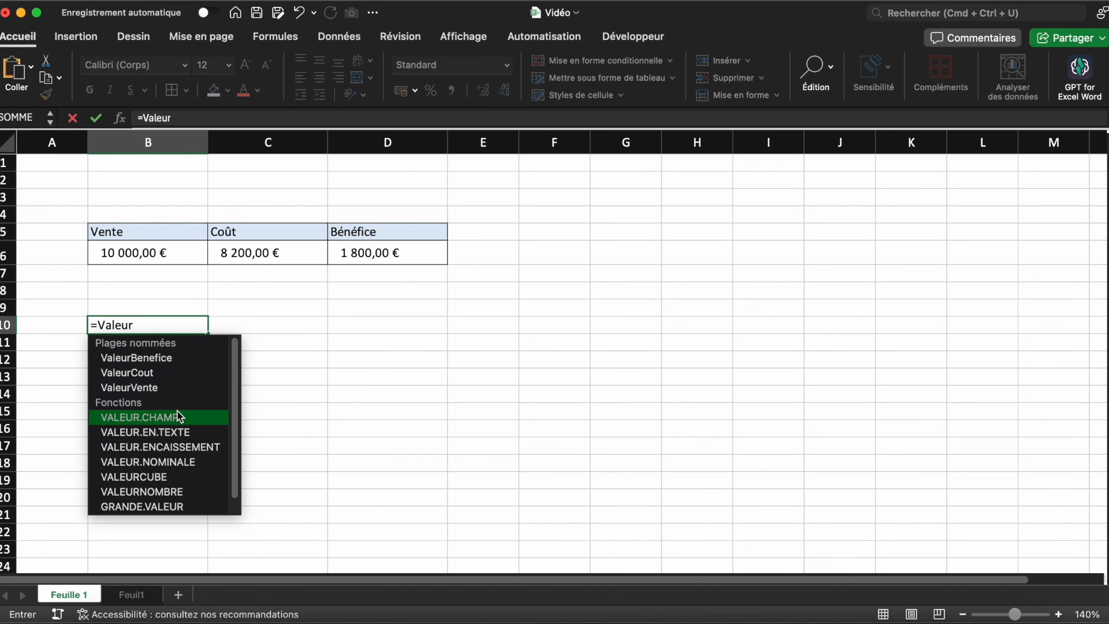
pyautogui.doubleClick(190, 359)
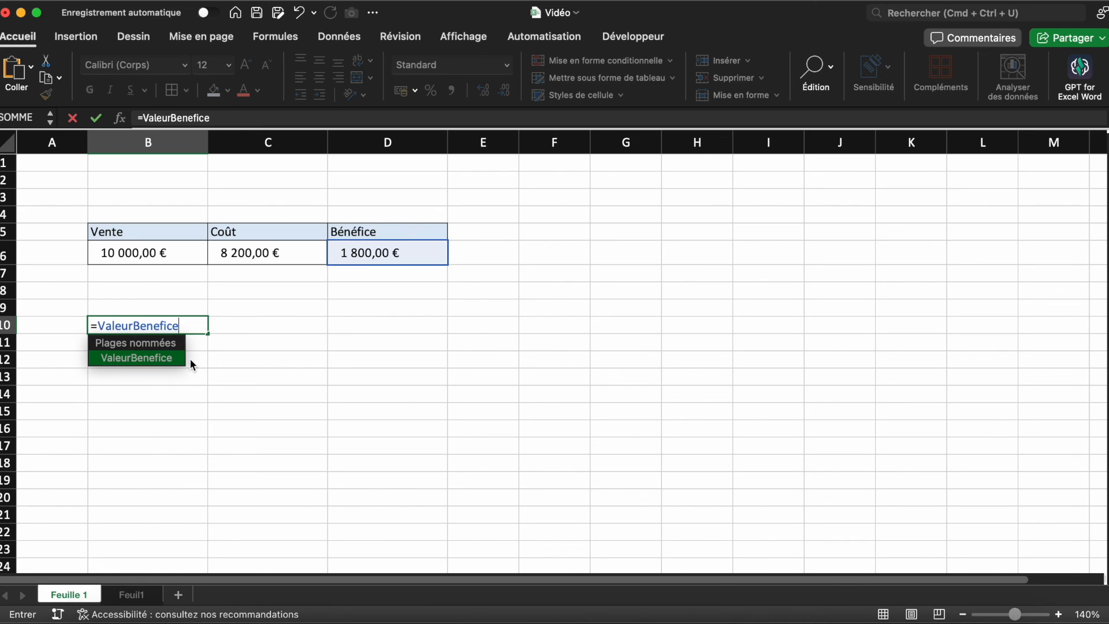
pyautogui.press('Return')
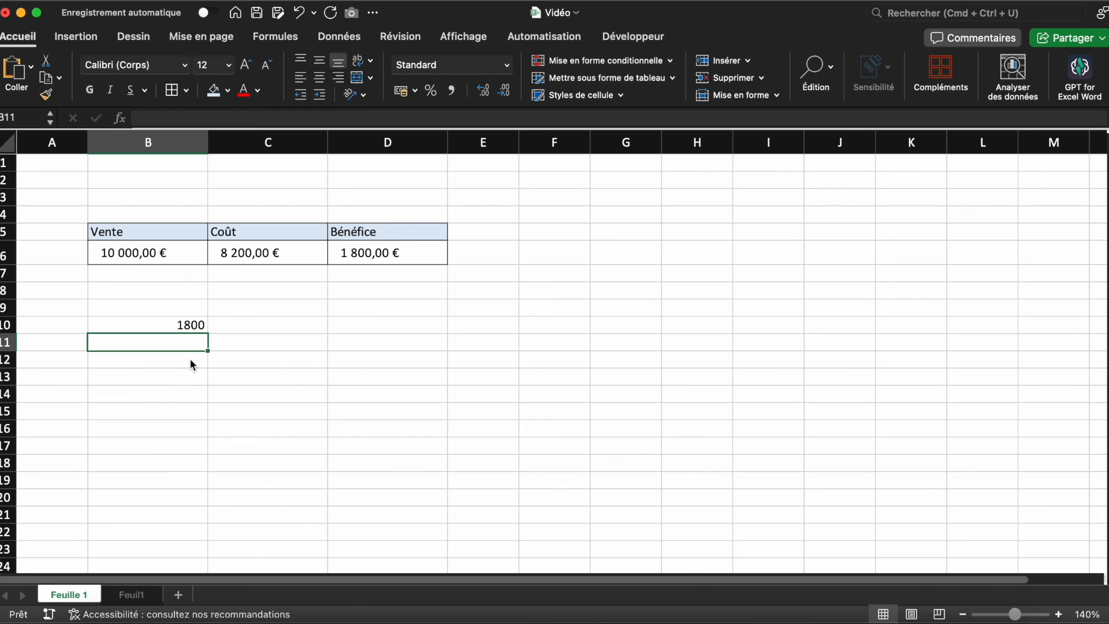
# Review the formula in cell B10, undo its entry and select the Vente amount cell B6
pyautogui.click(304, 410)
pyautogui.click(172, 325)
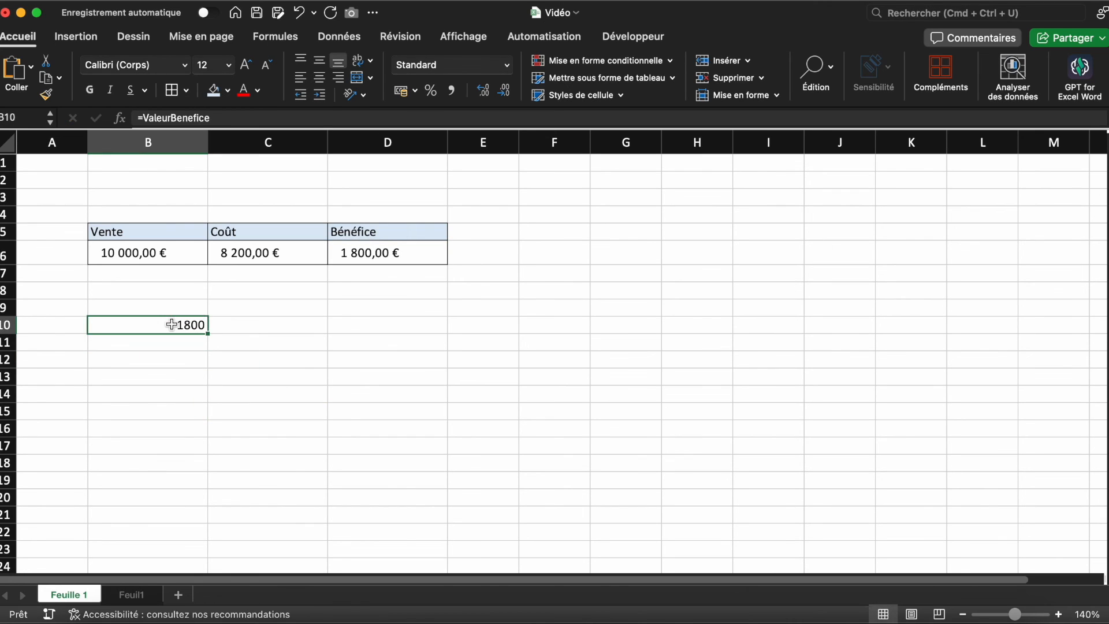
pyautogui.press('super+z')
pyautogui.click(186, 248)
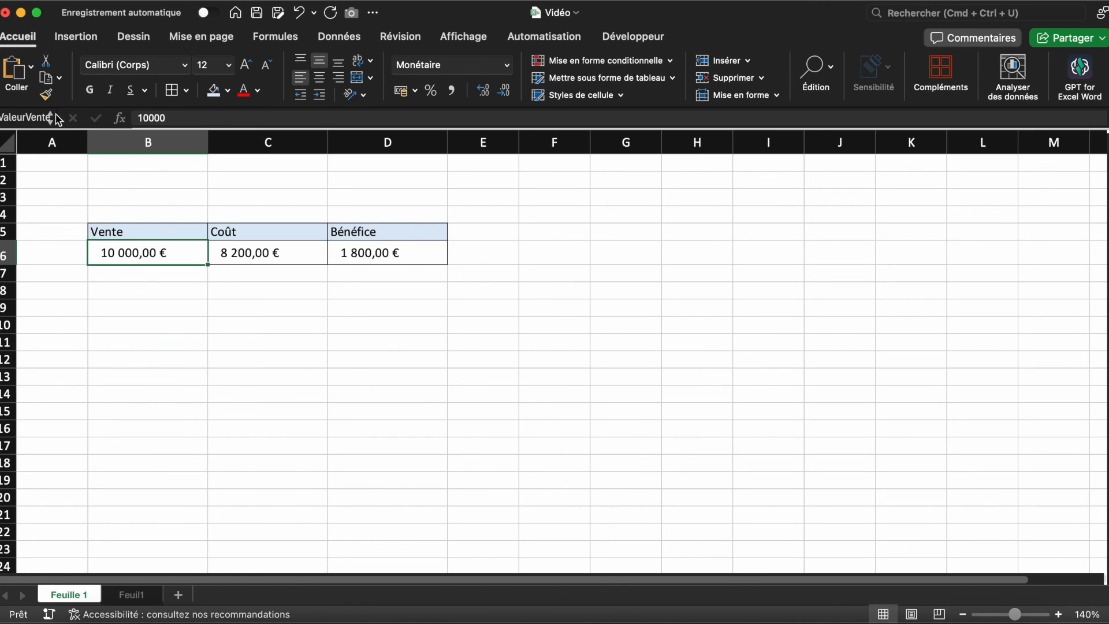
# Widen the Name Box to fit the full cell names and check the names of the Bénéfice and Coût amount cells
pyautogui.moveTo(57, 117); pyautogui.dragTo(85, 116)
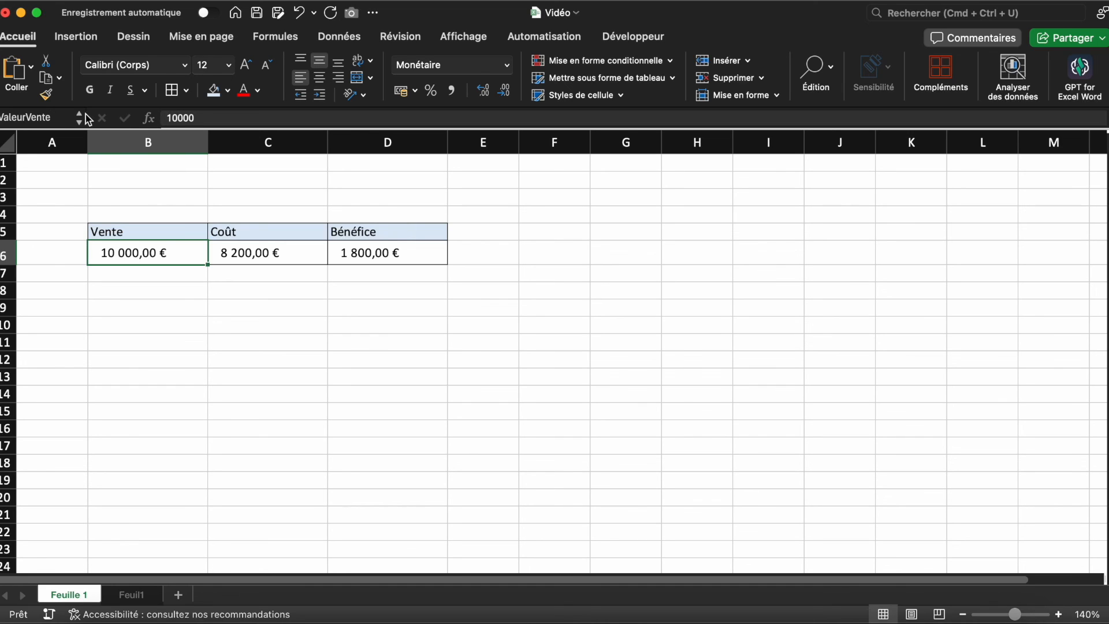
pyautogui.click(384, 252)
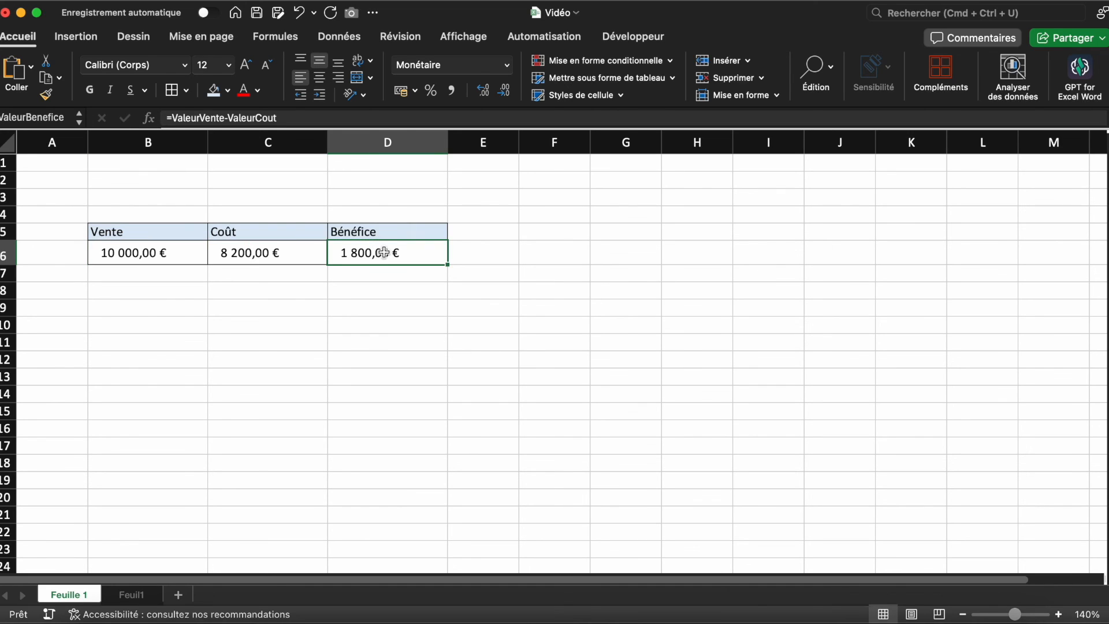
pyautogui.click(288, 256)
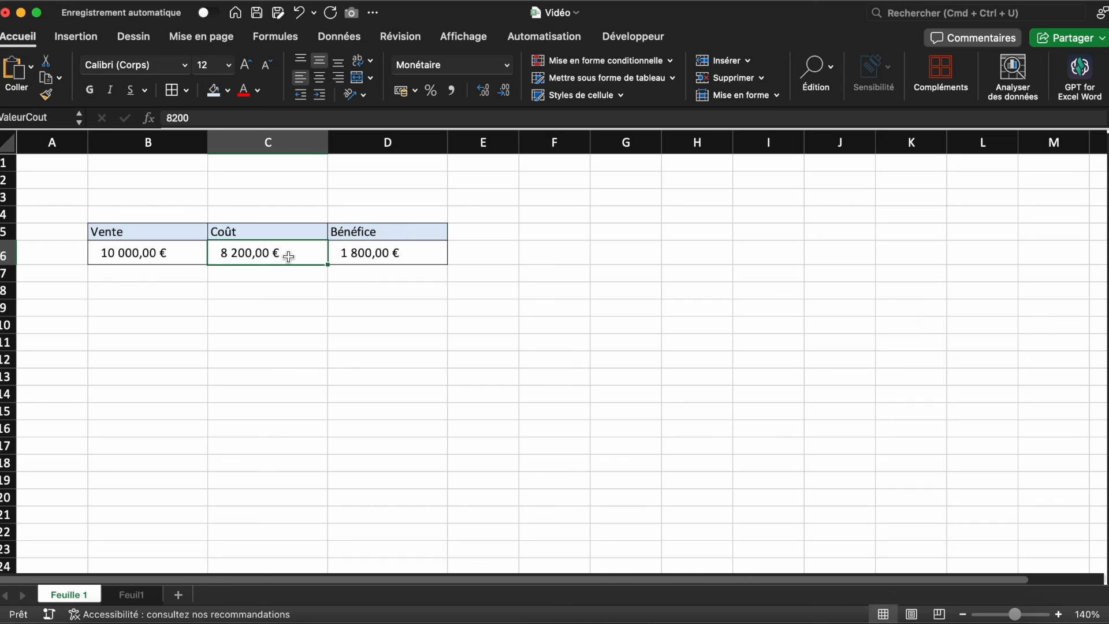
pyautogui.click(466, 443)
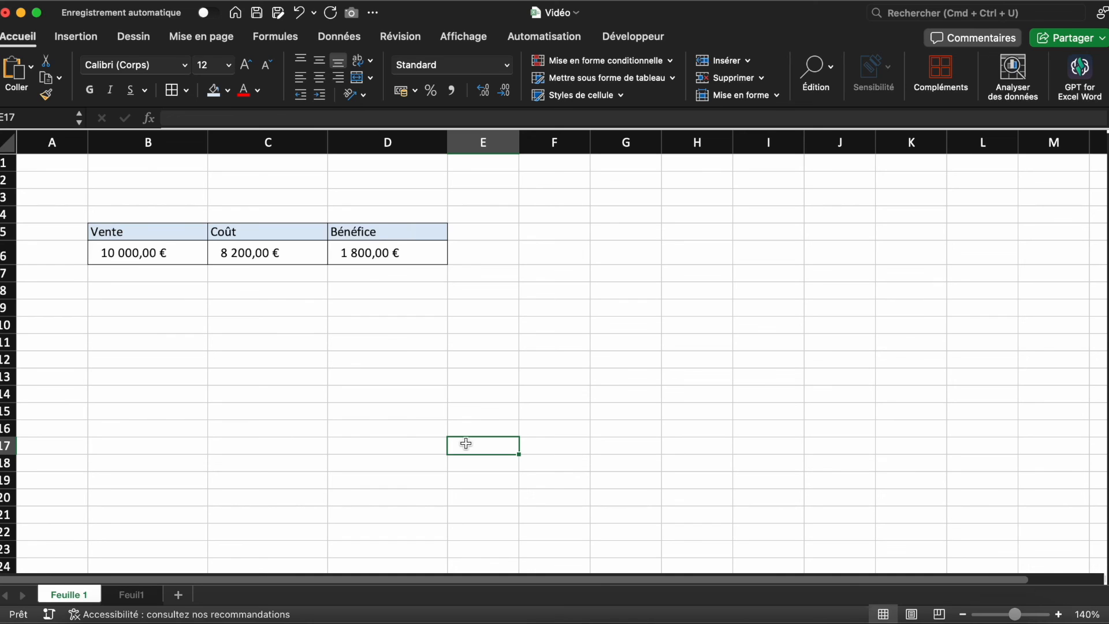
# Open the Name Manager and examine which cell the name ValeurBenefice refers to
pyautogui.click(287, 41)
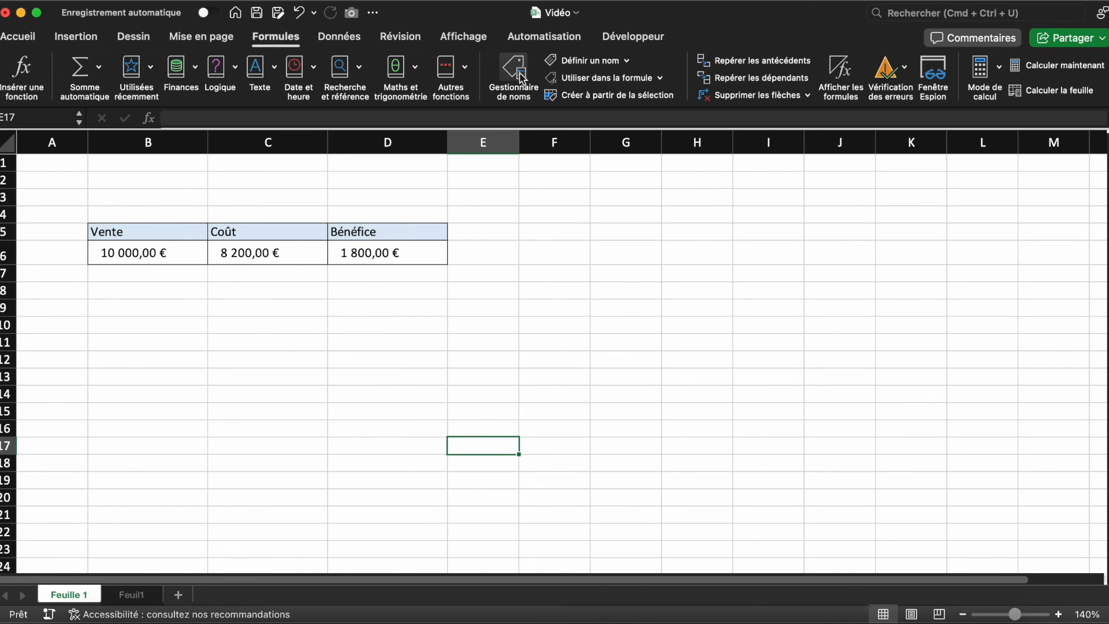
pyautogui.click(522, 77)
pyautogui.click(508, 232)
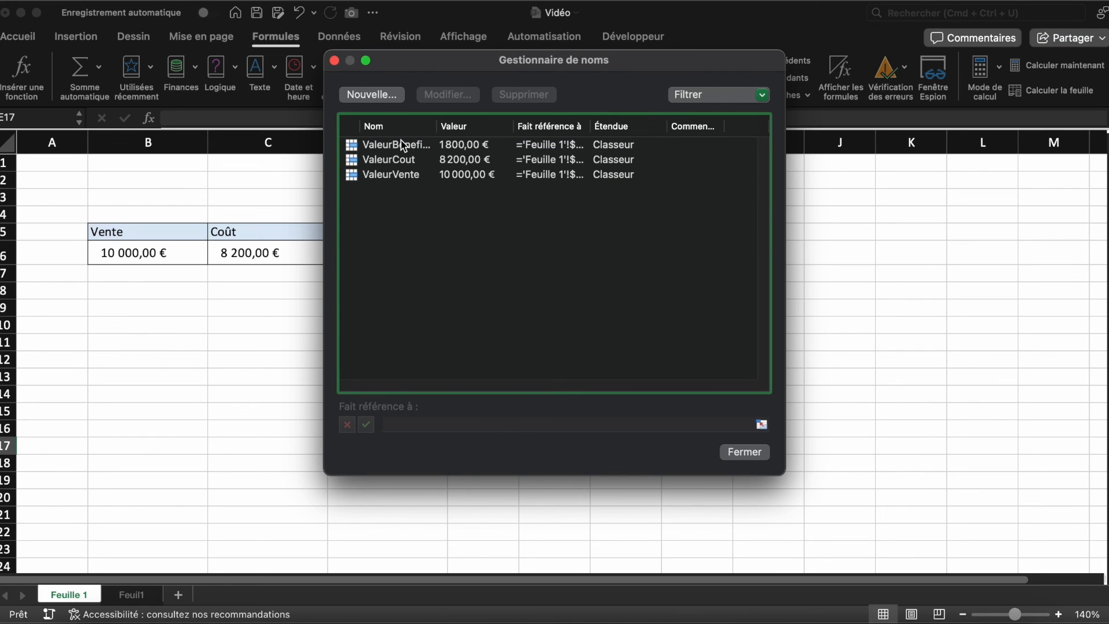
pyautogui.click(421, 149)
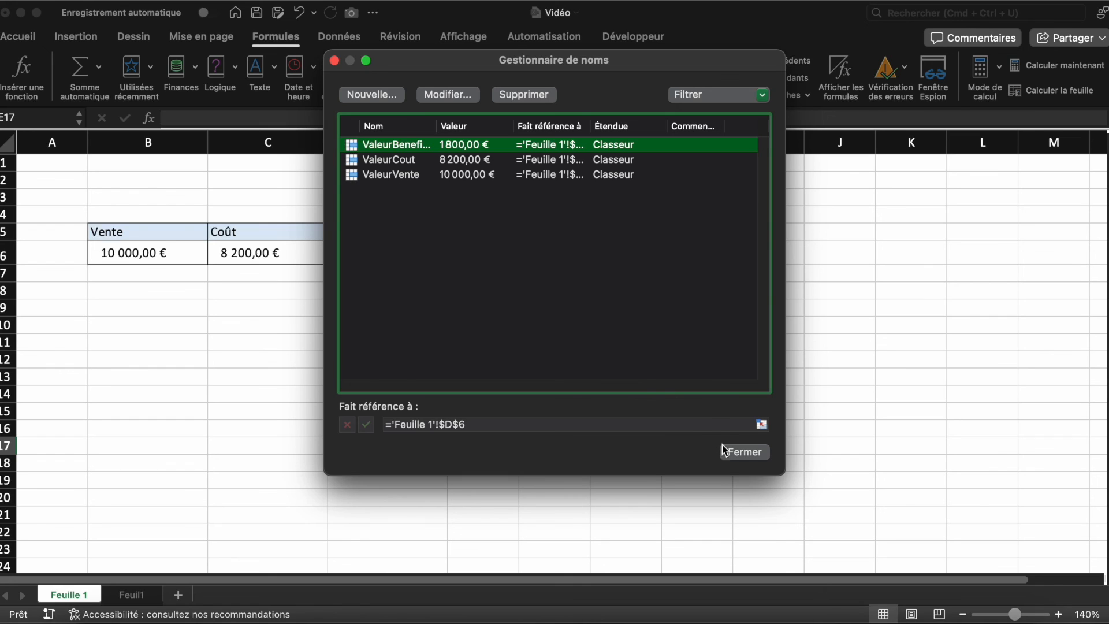
# Review the available filter options for the defined names without applying one, and close the Name Manager
pyautogui.click(735, 89)
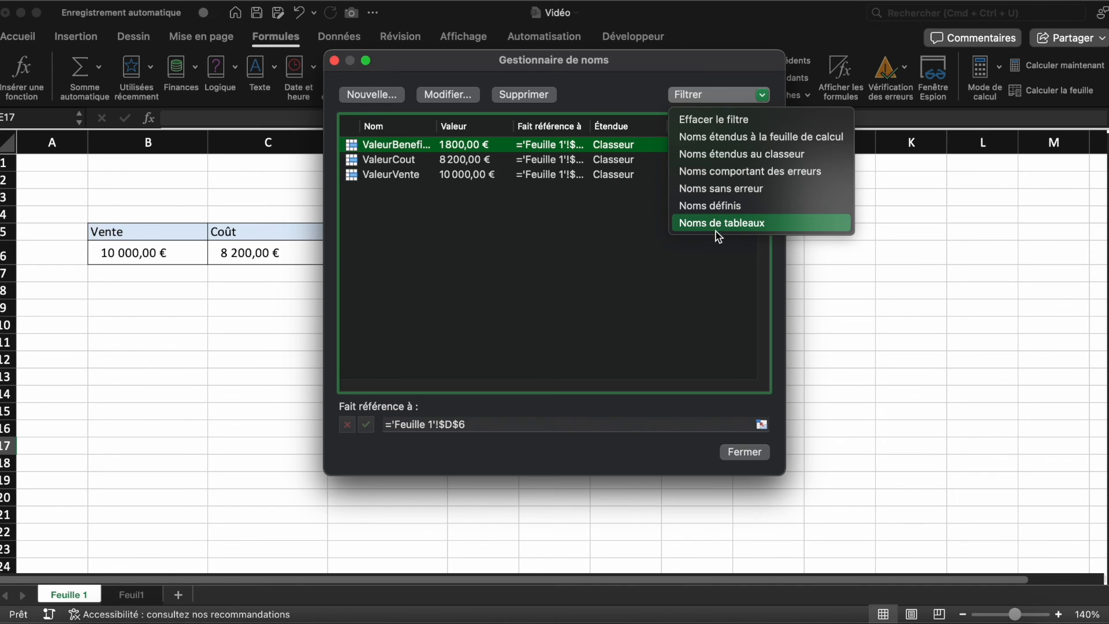
pyautogui.click(700, 314)
pyautogui.click(743, 451)
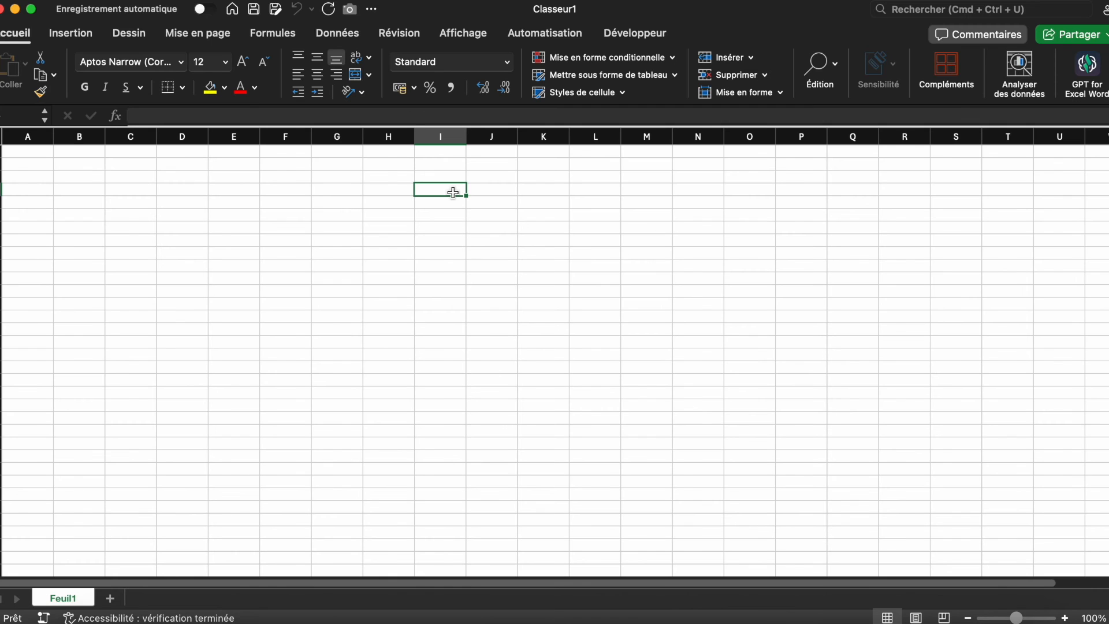